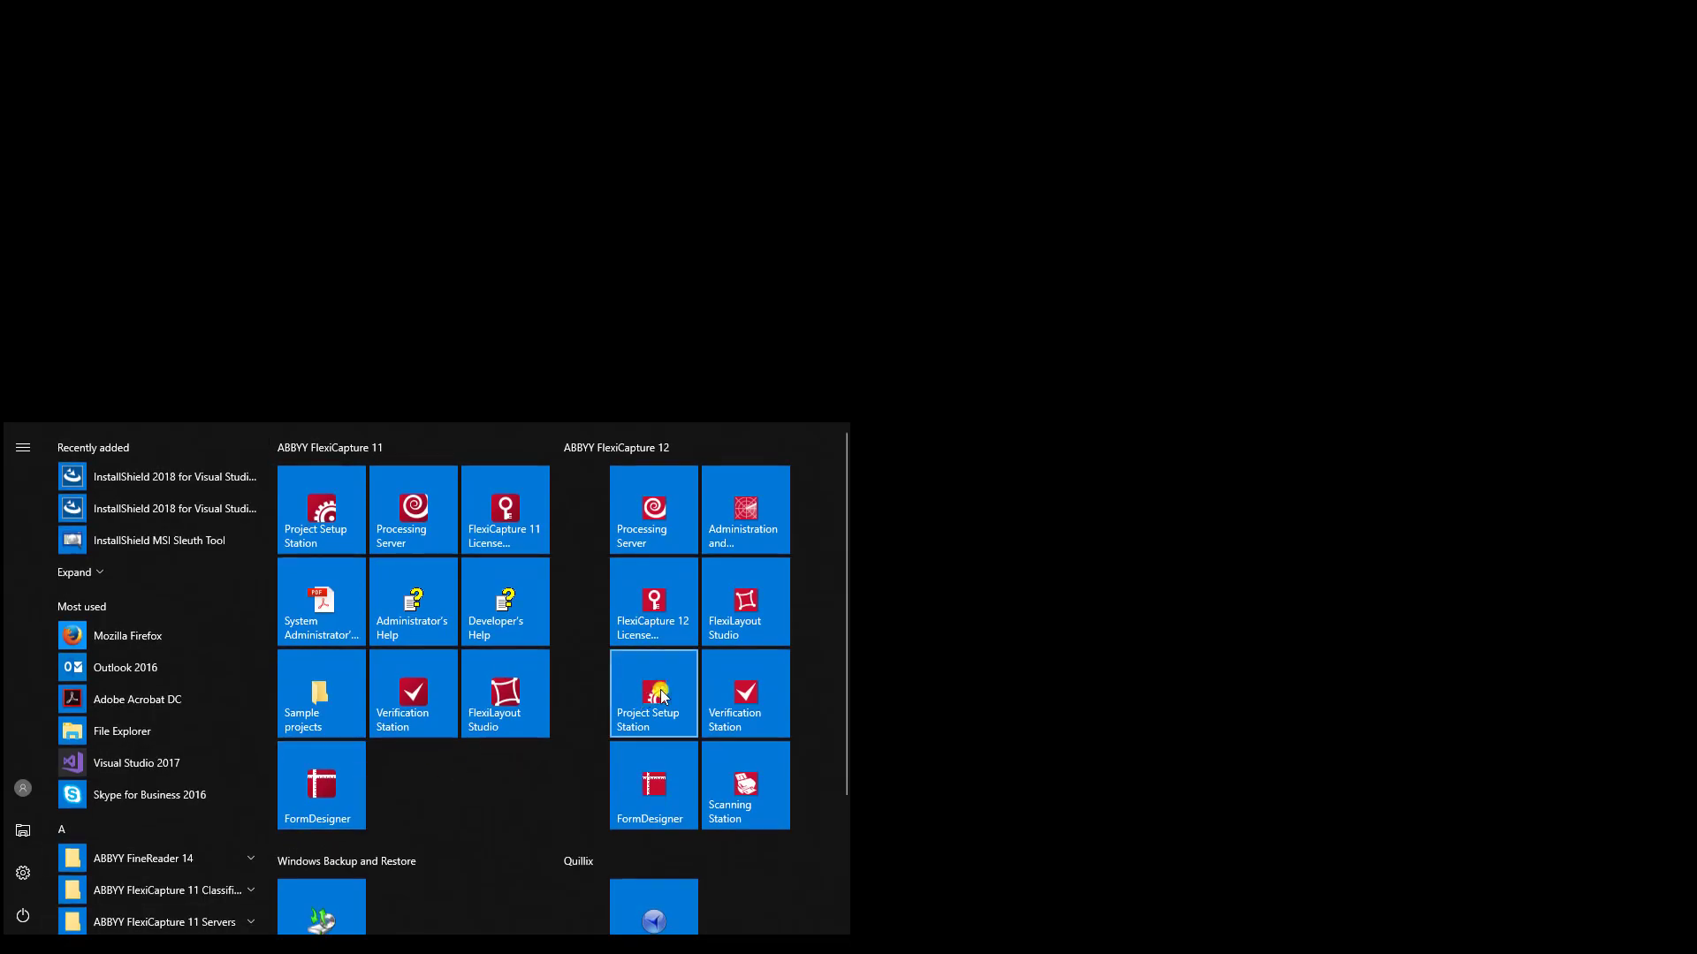
- Open the ABBYY FlexiCapture 12 Project Setup Station and create a general project named "Field Extraction Demo"
left_click(665, 696)
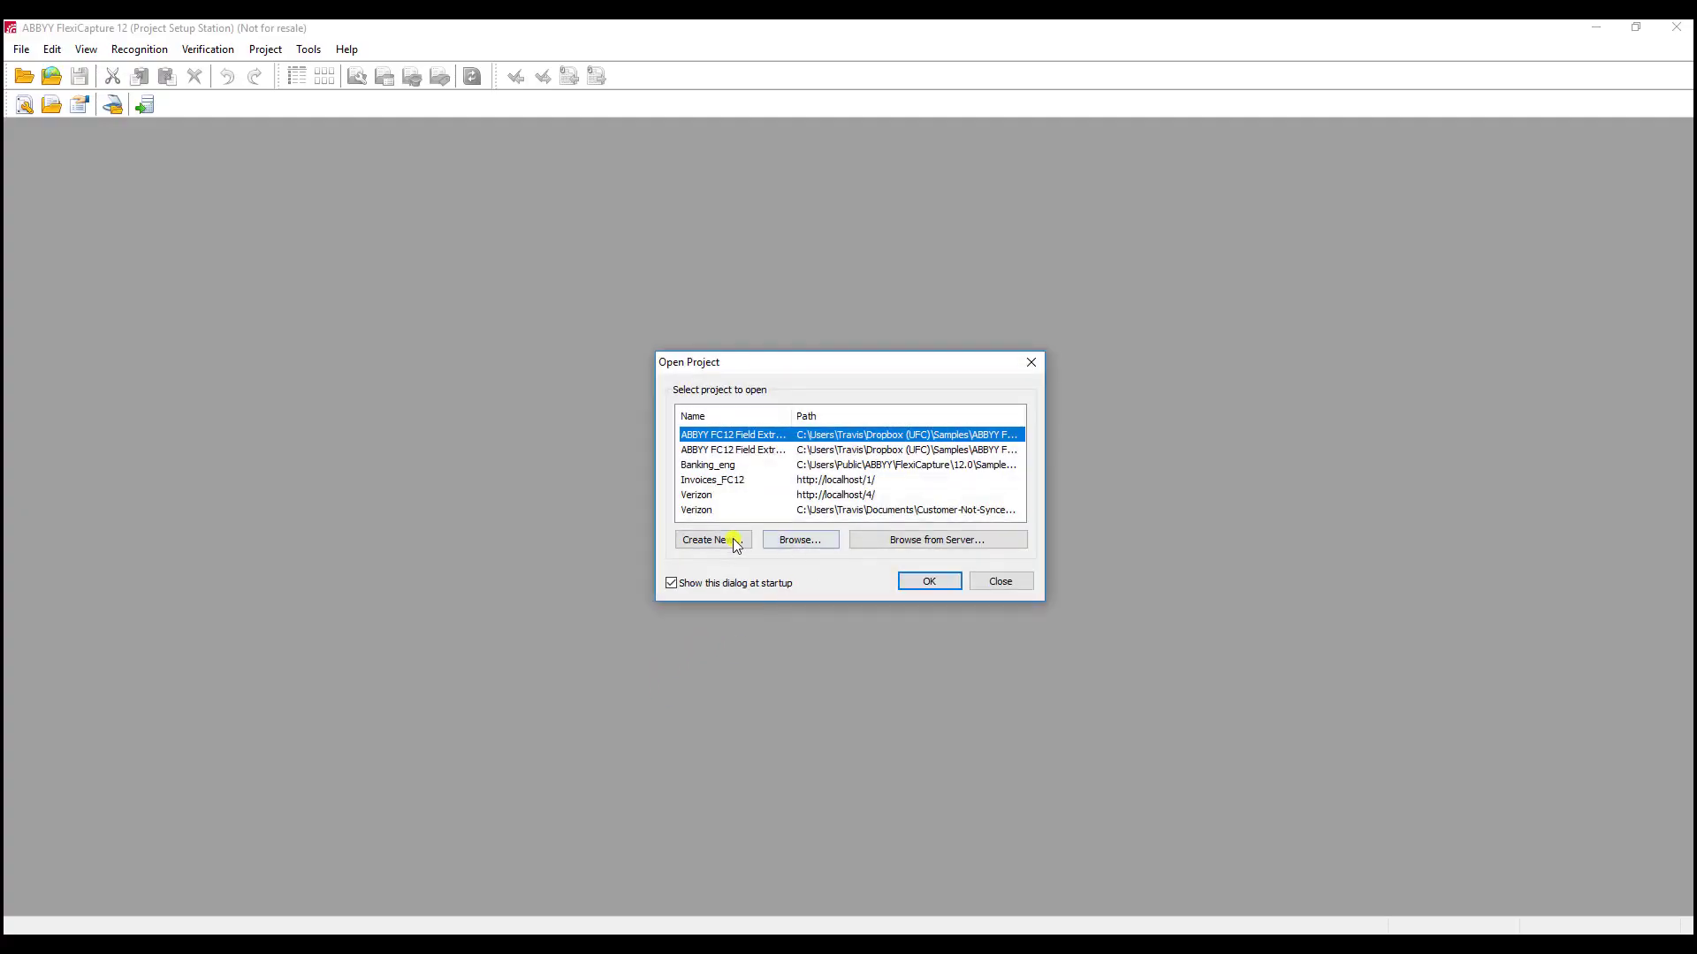
left_click(714, 539)
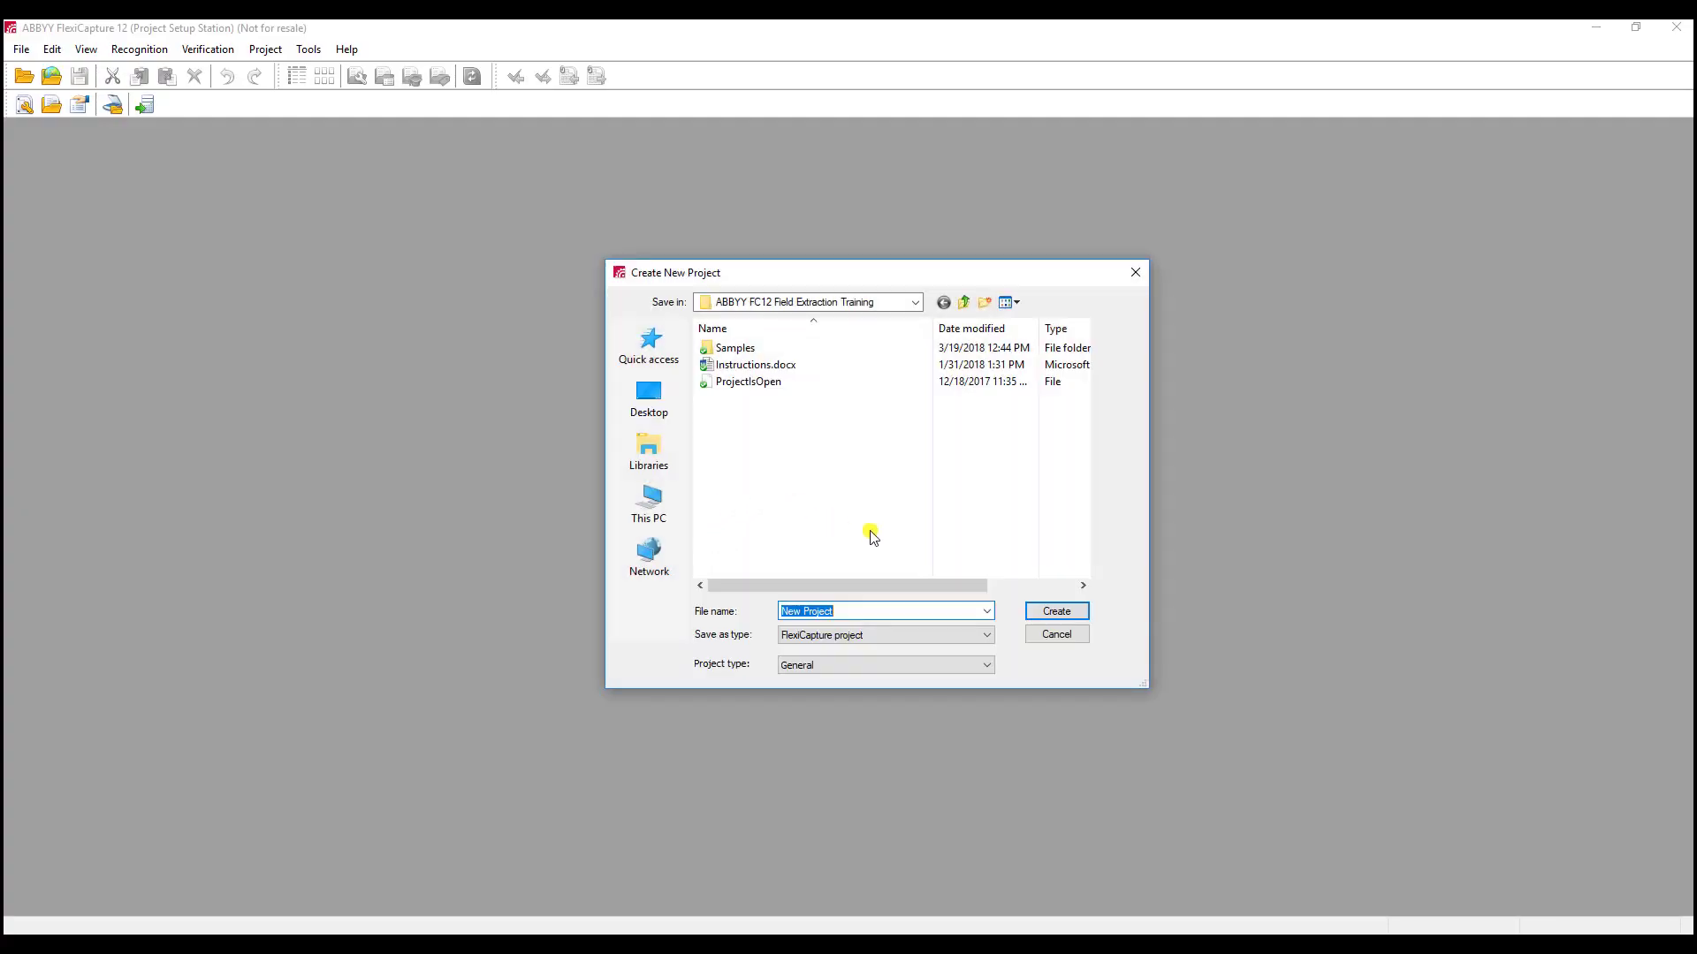
type("Field Extraction Demo")
key("Return")
- Start a new single-document Document Definition and load its page from a sample transcript file
left_click(265, 50)
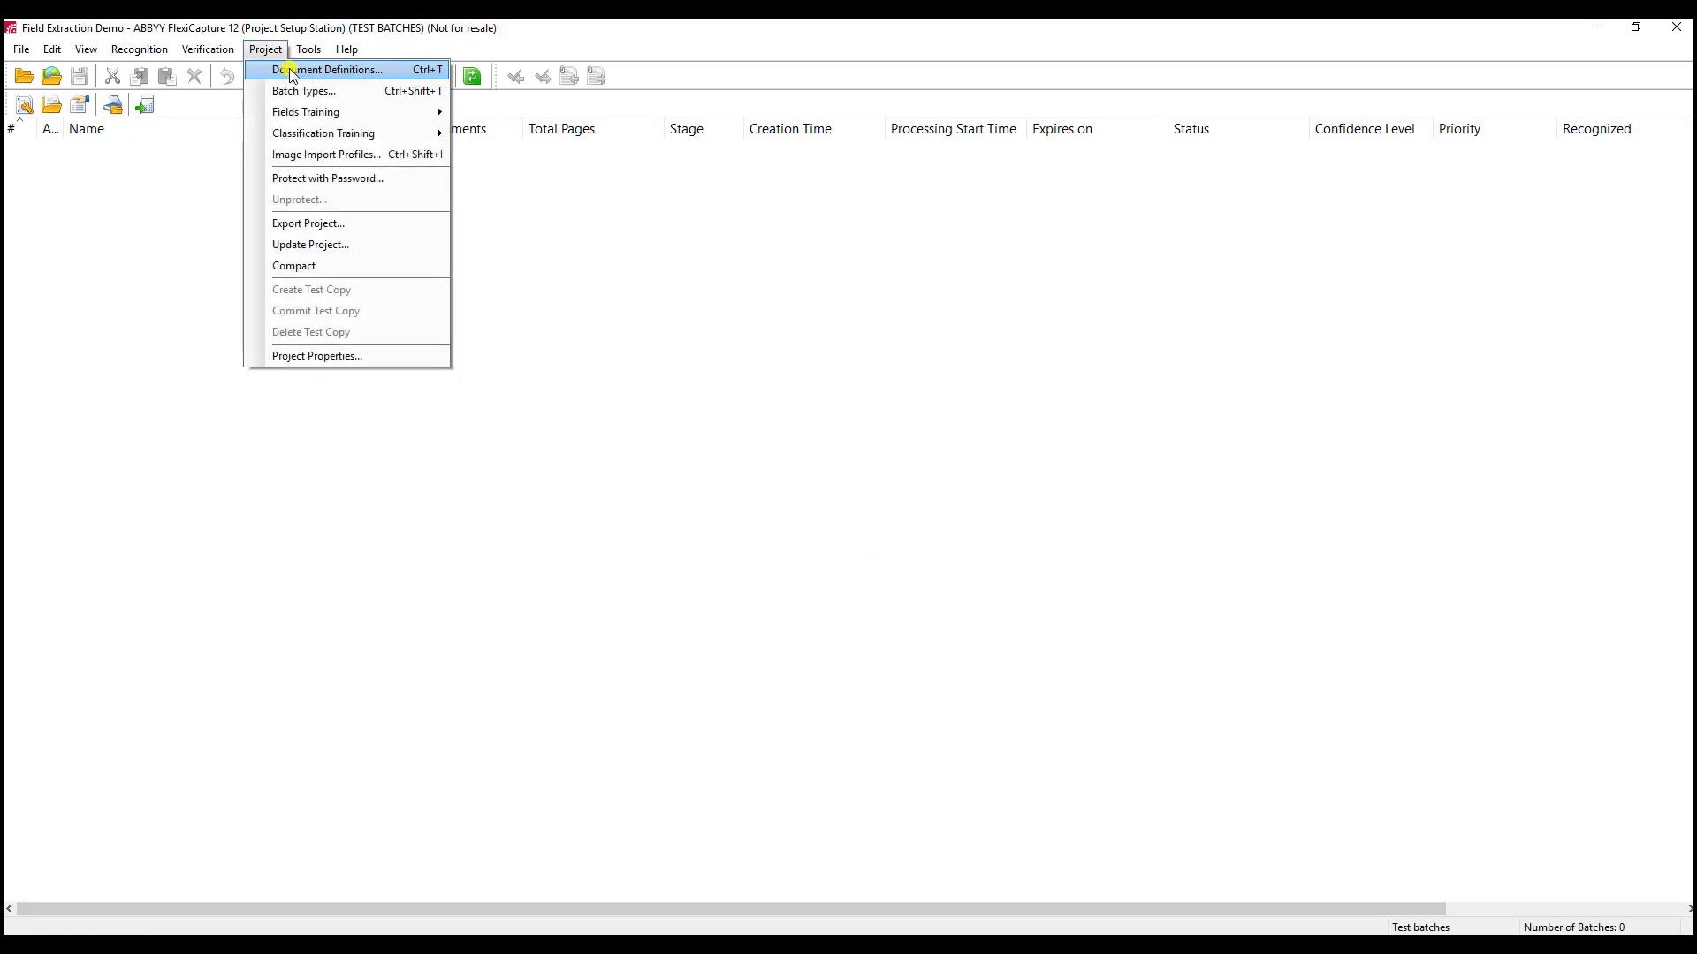
left_click(292, 70)
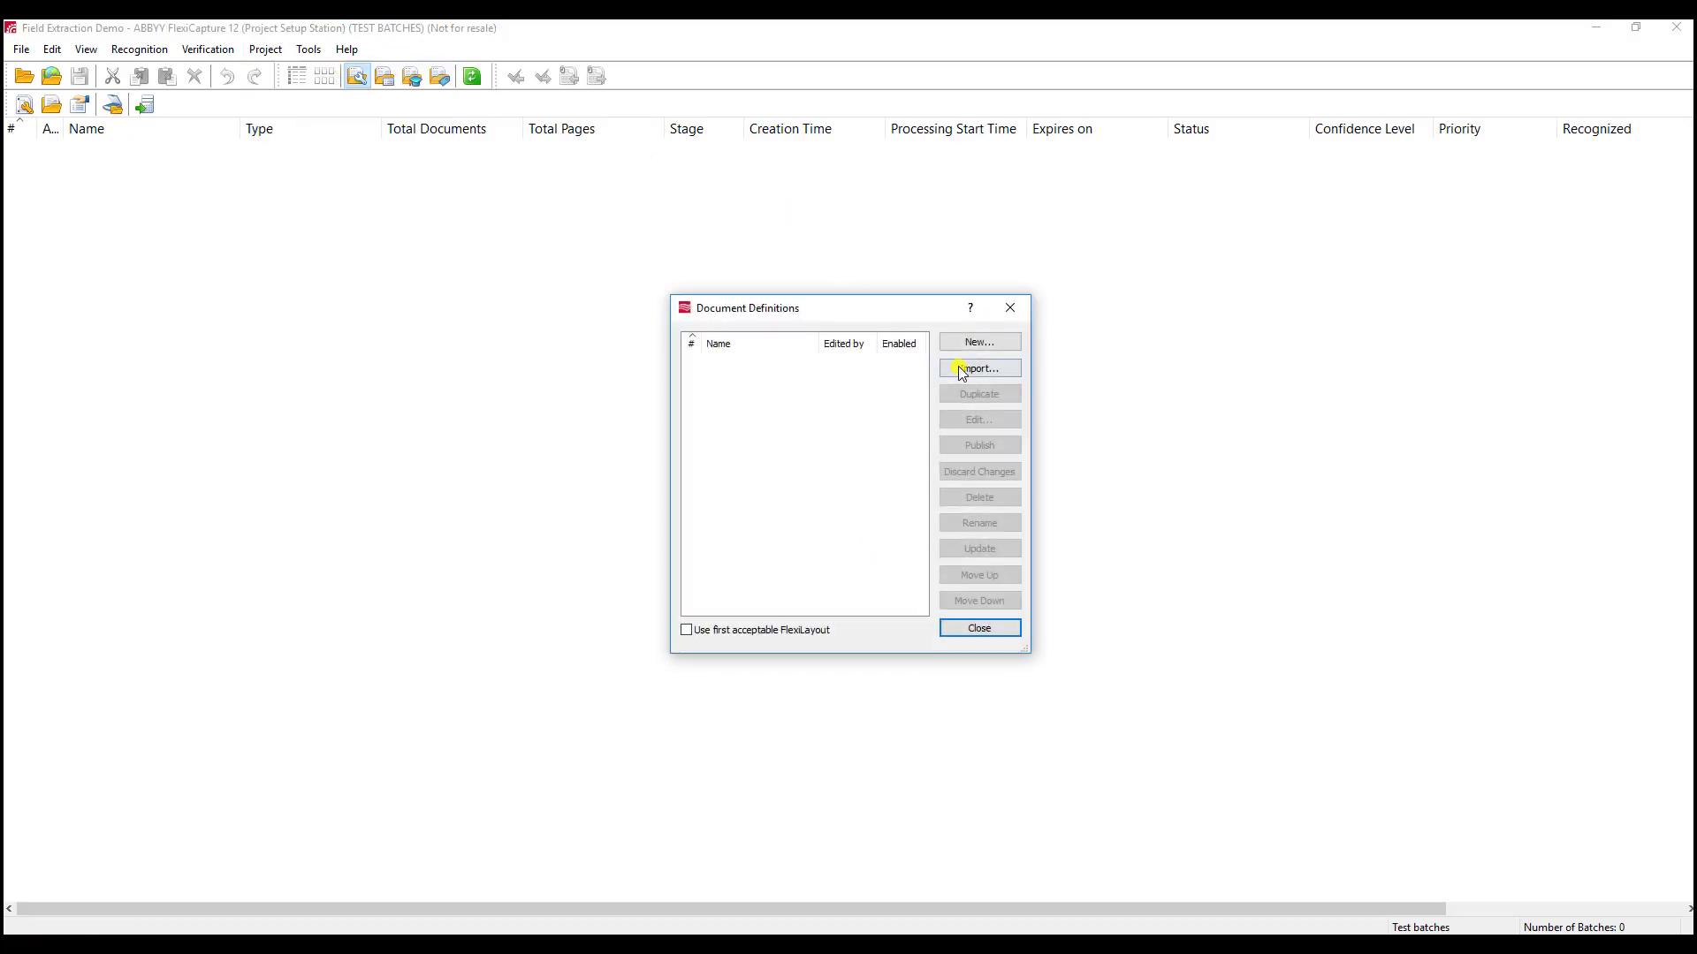
left_click(993, 341)
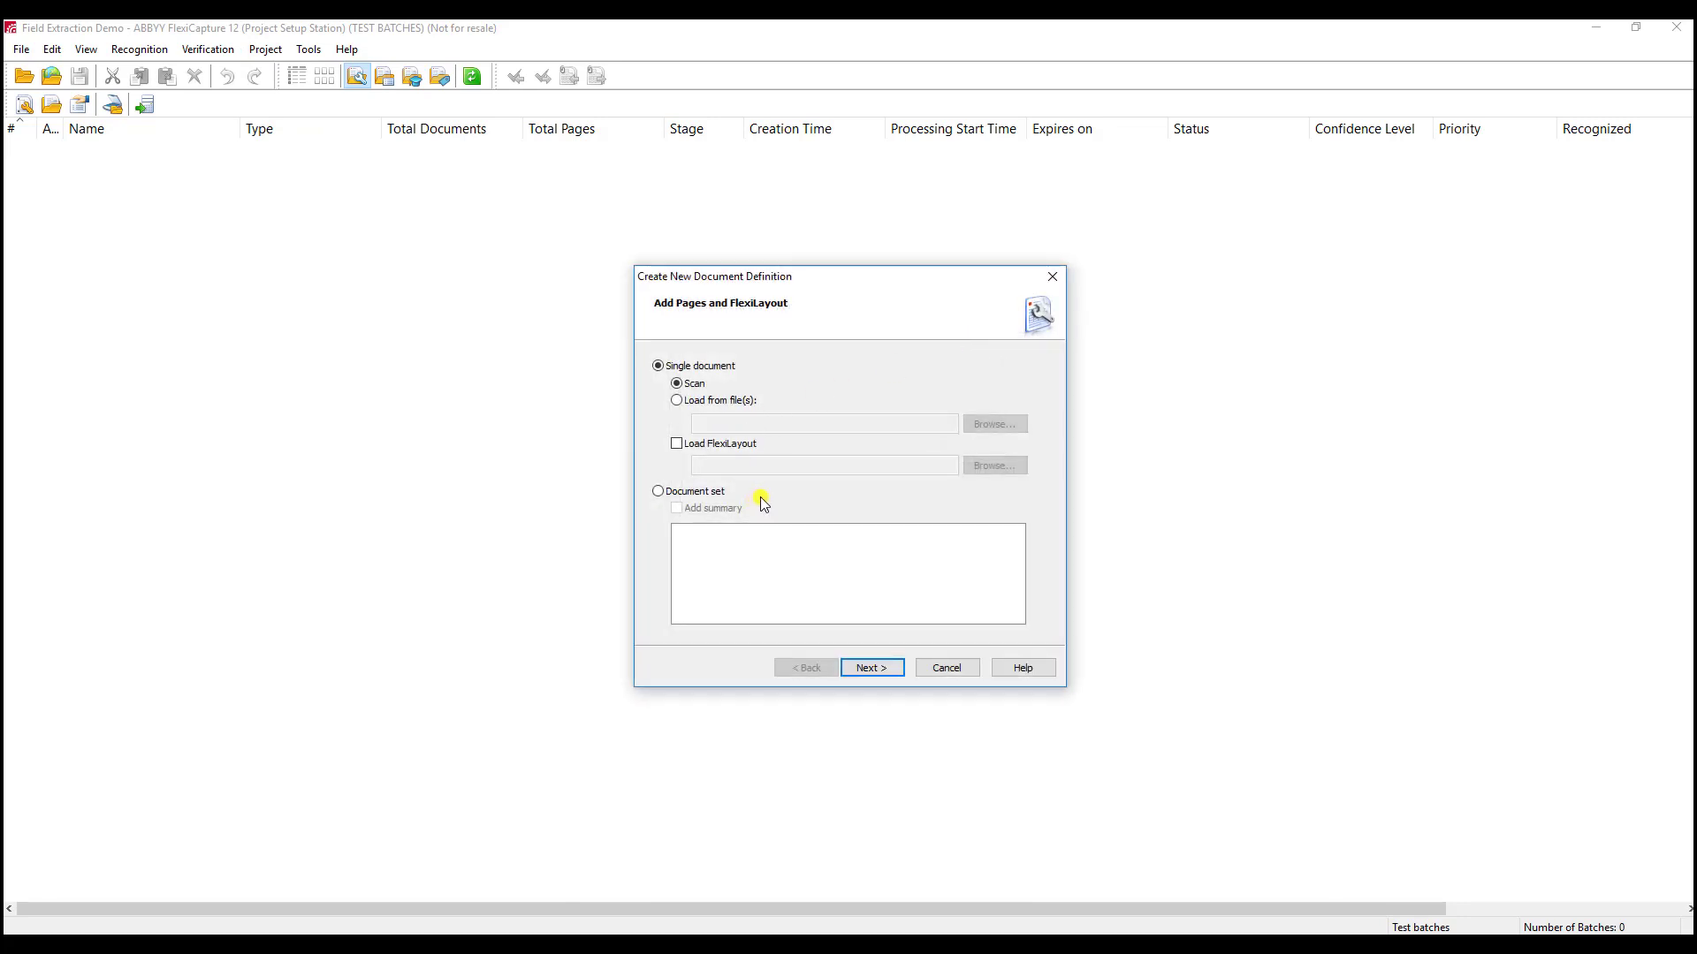
left_click(733, 405)
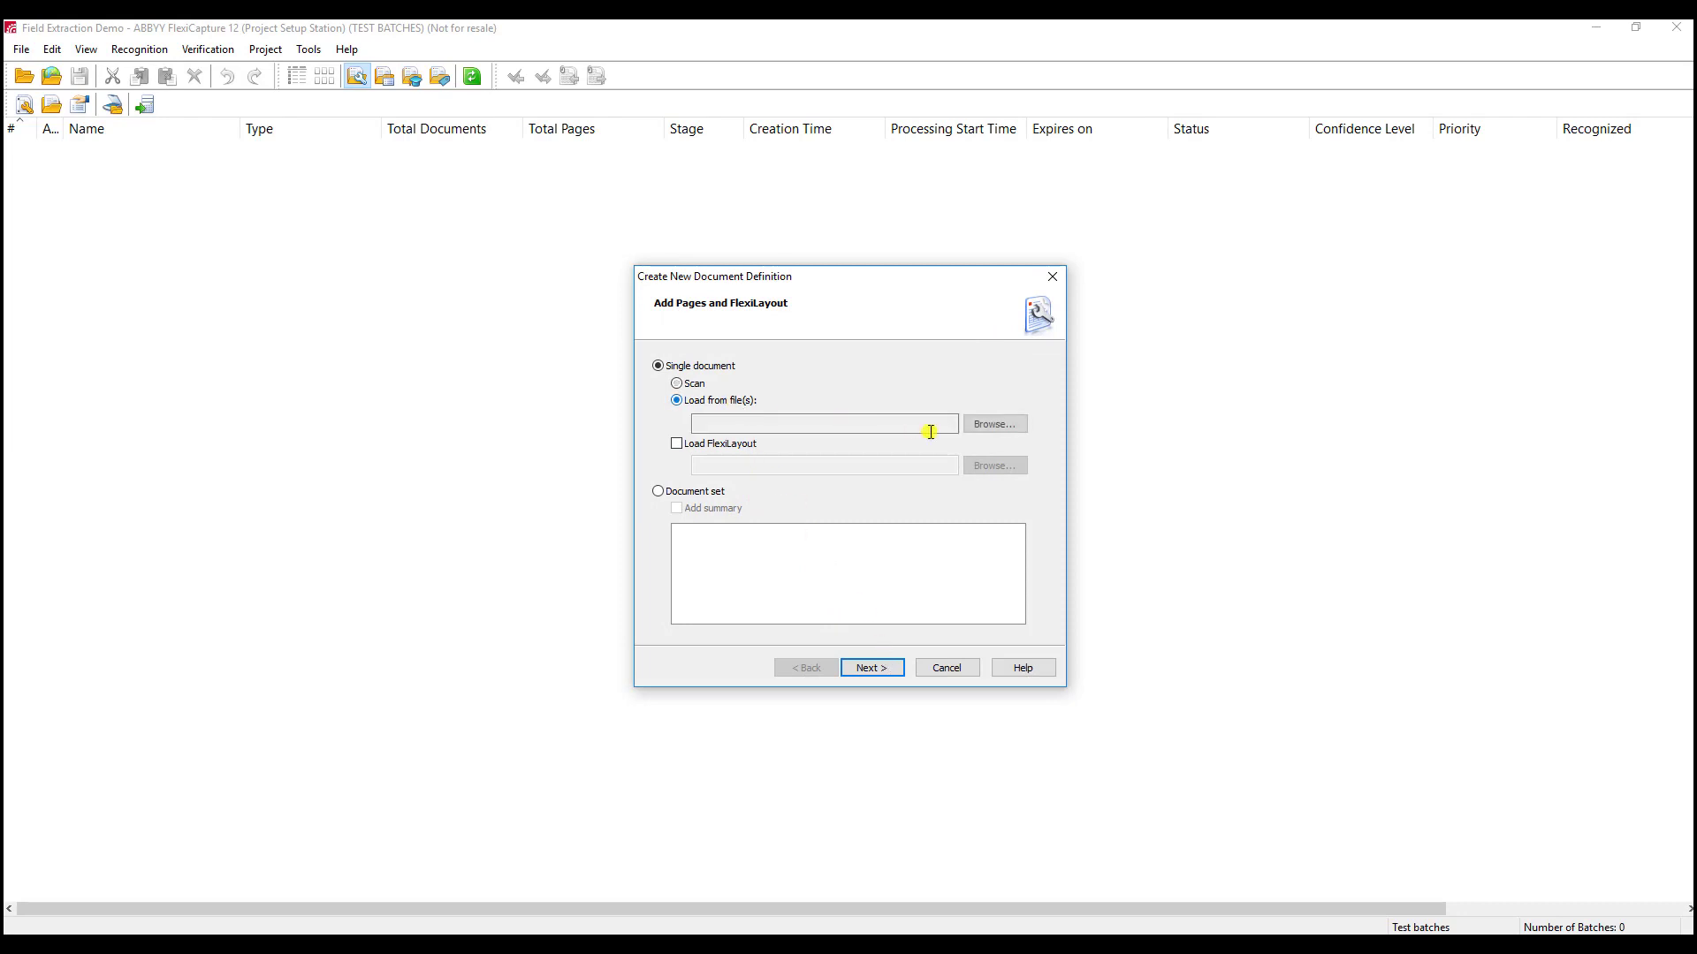
left_click(994, 425)
double_click(835, 500)
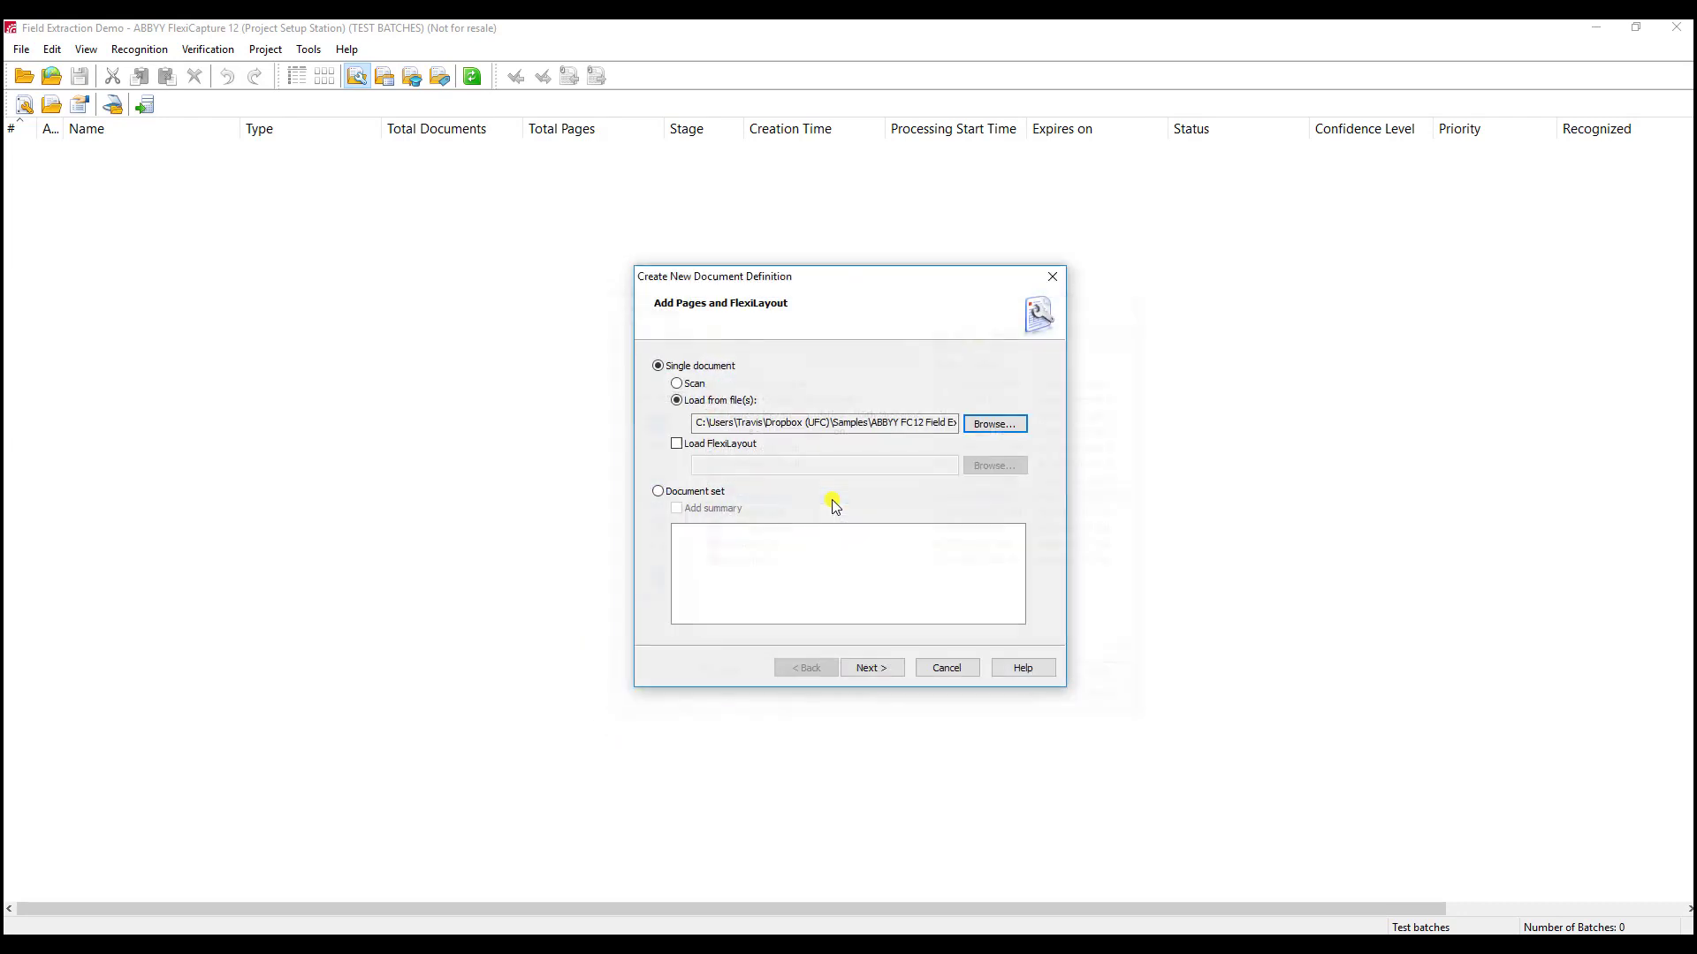
left_click(871, 666)
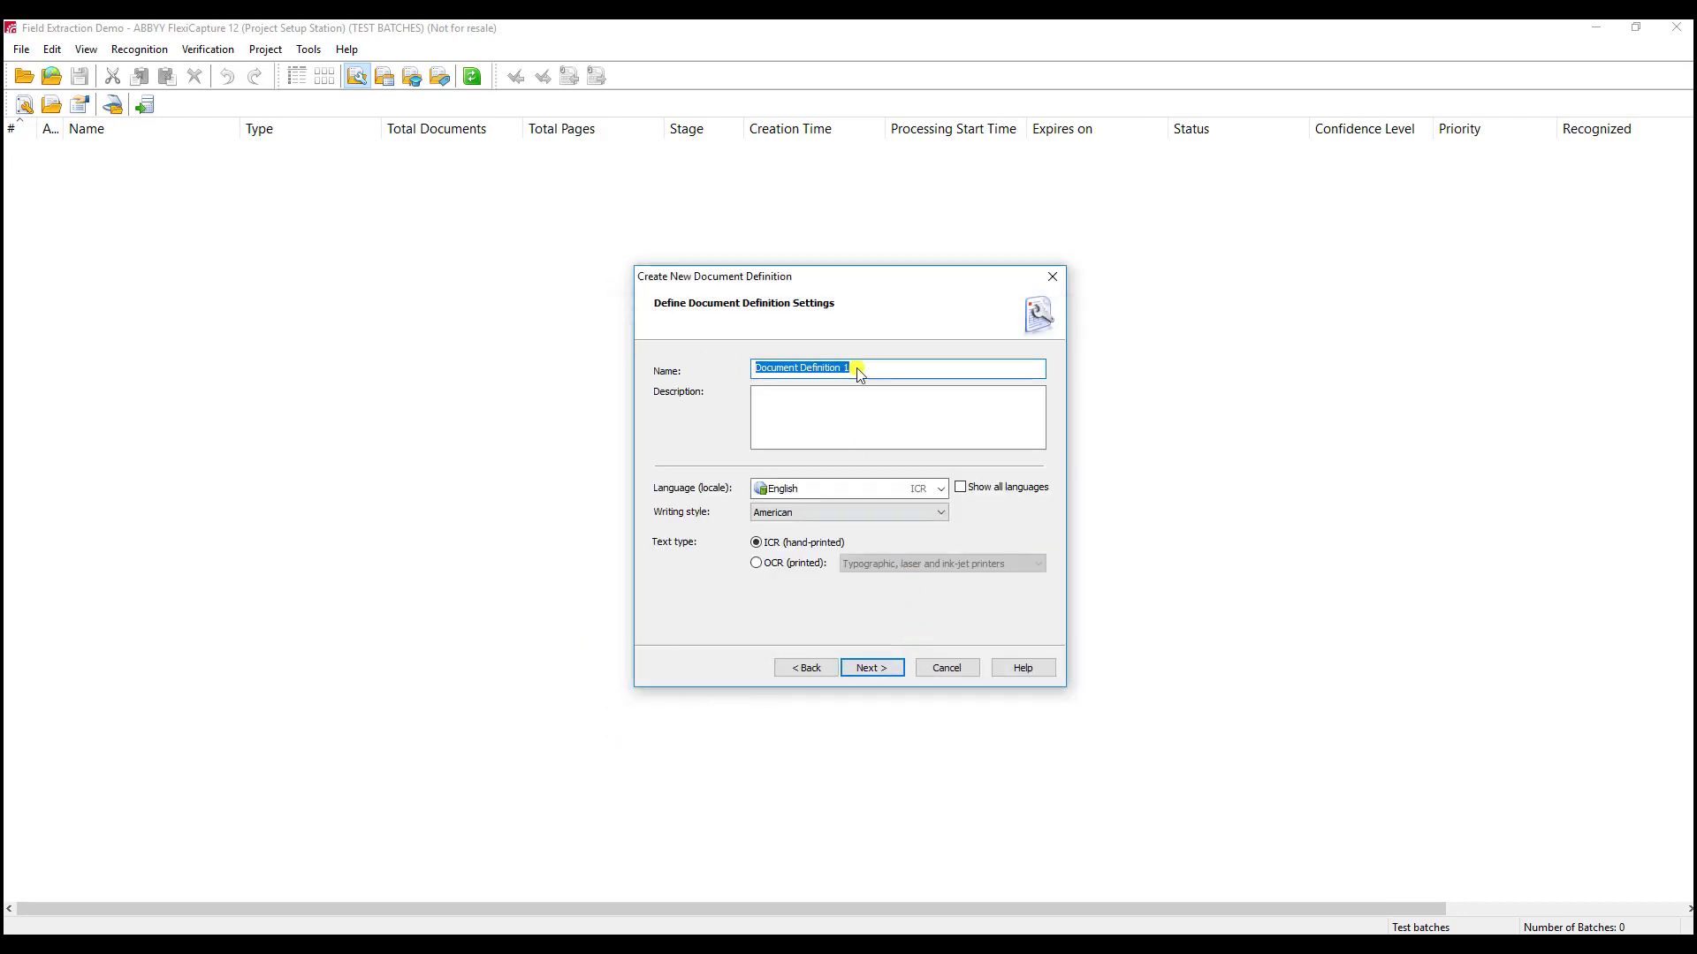
- Name the definition "Transcript", set its text type to OCR (printed), and finish with no automatically detected field types
type("Transcript")
left_click(796, 563)
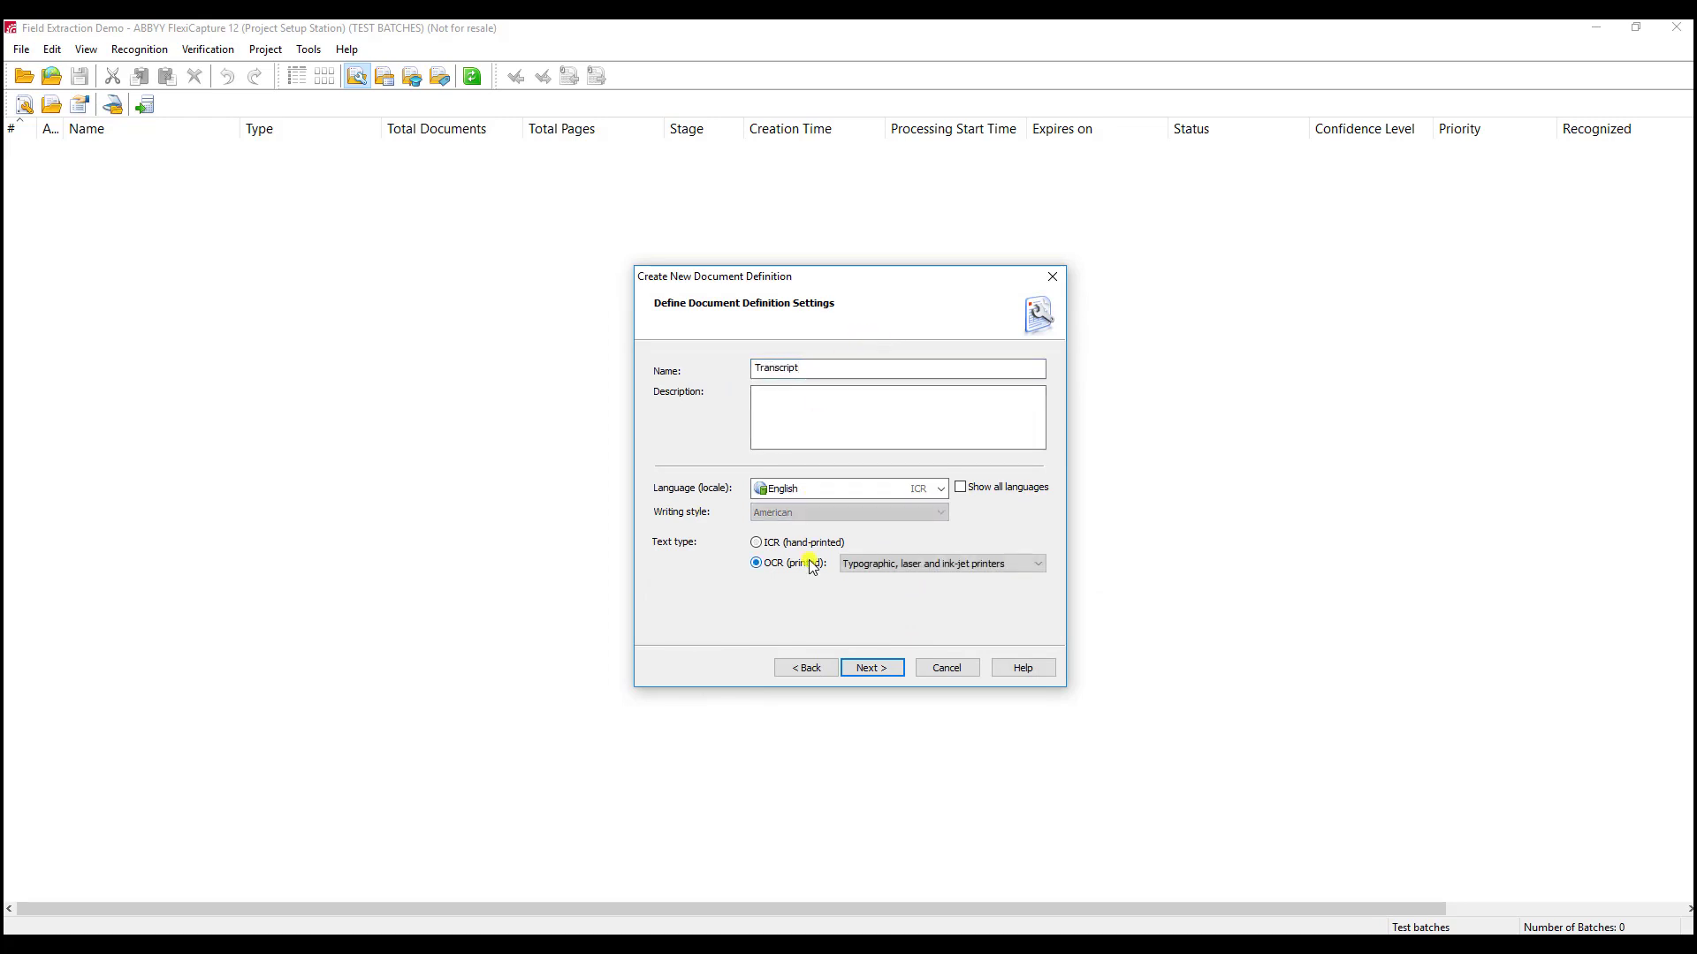
left_click(874, 670)
left_click(703, 406)
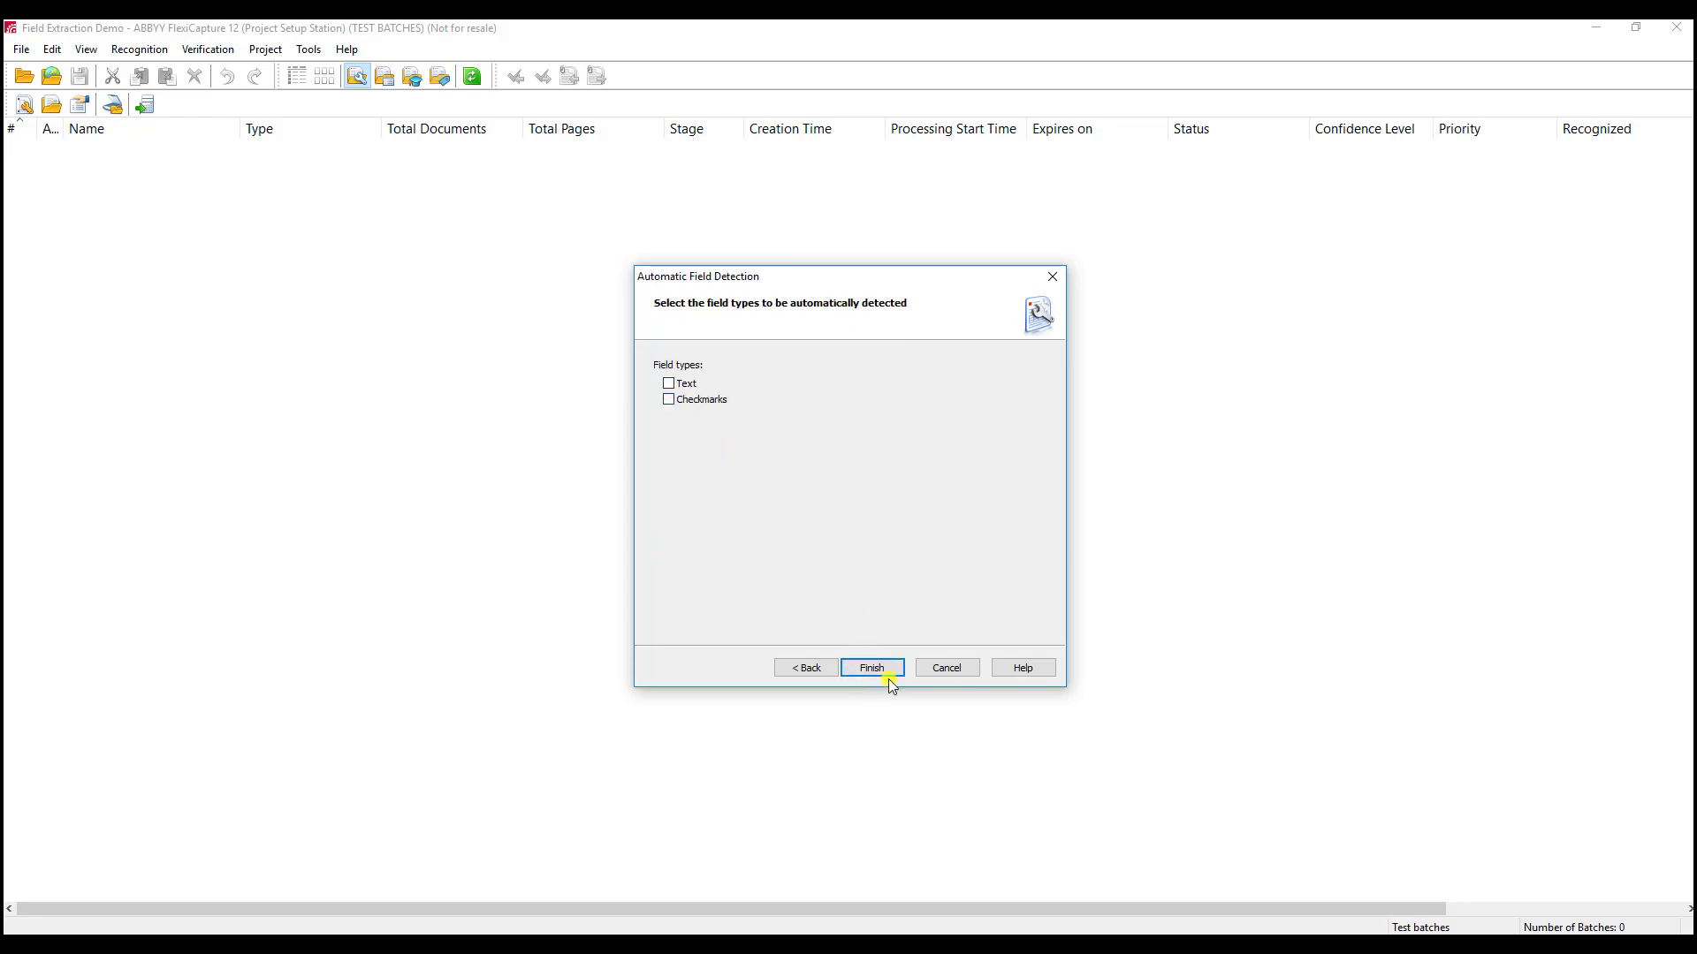
left_click(889, 669)
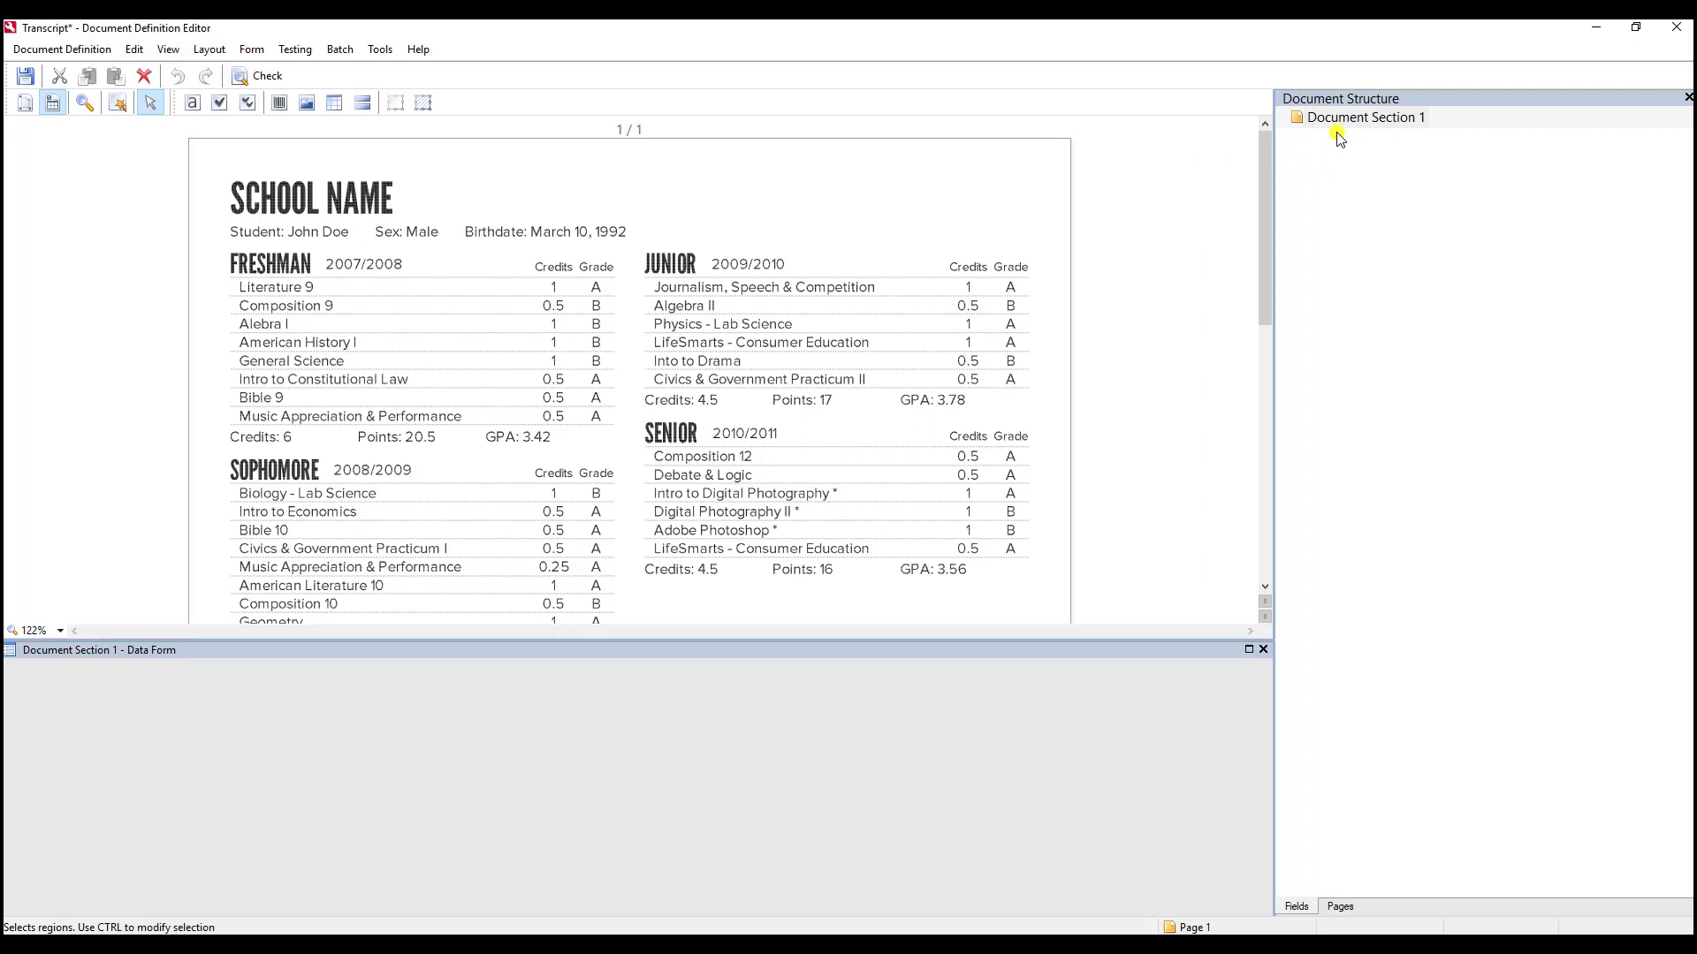
- Create a text field named "StudentName" in Document Section 1 and allow it to have a region
right_click(1394, 116)
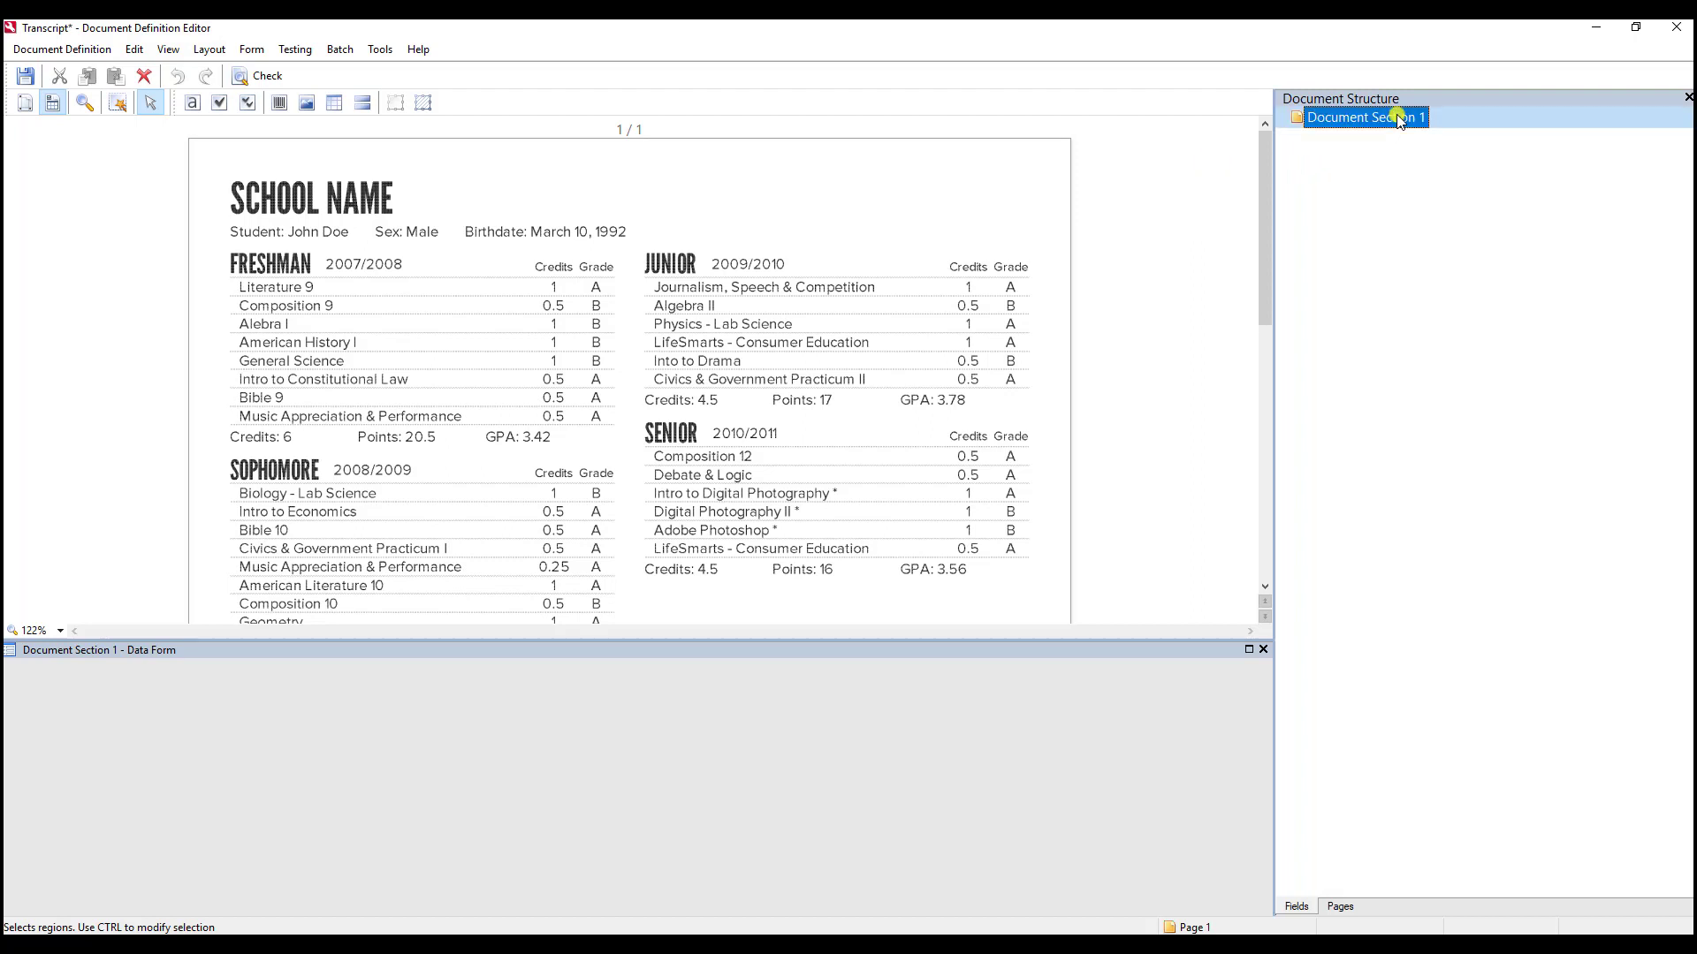
mouse_move(1440, 182)
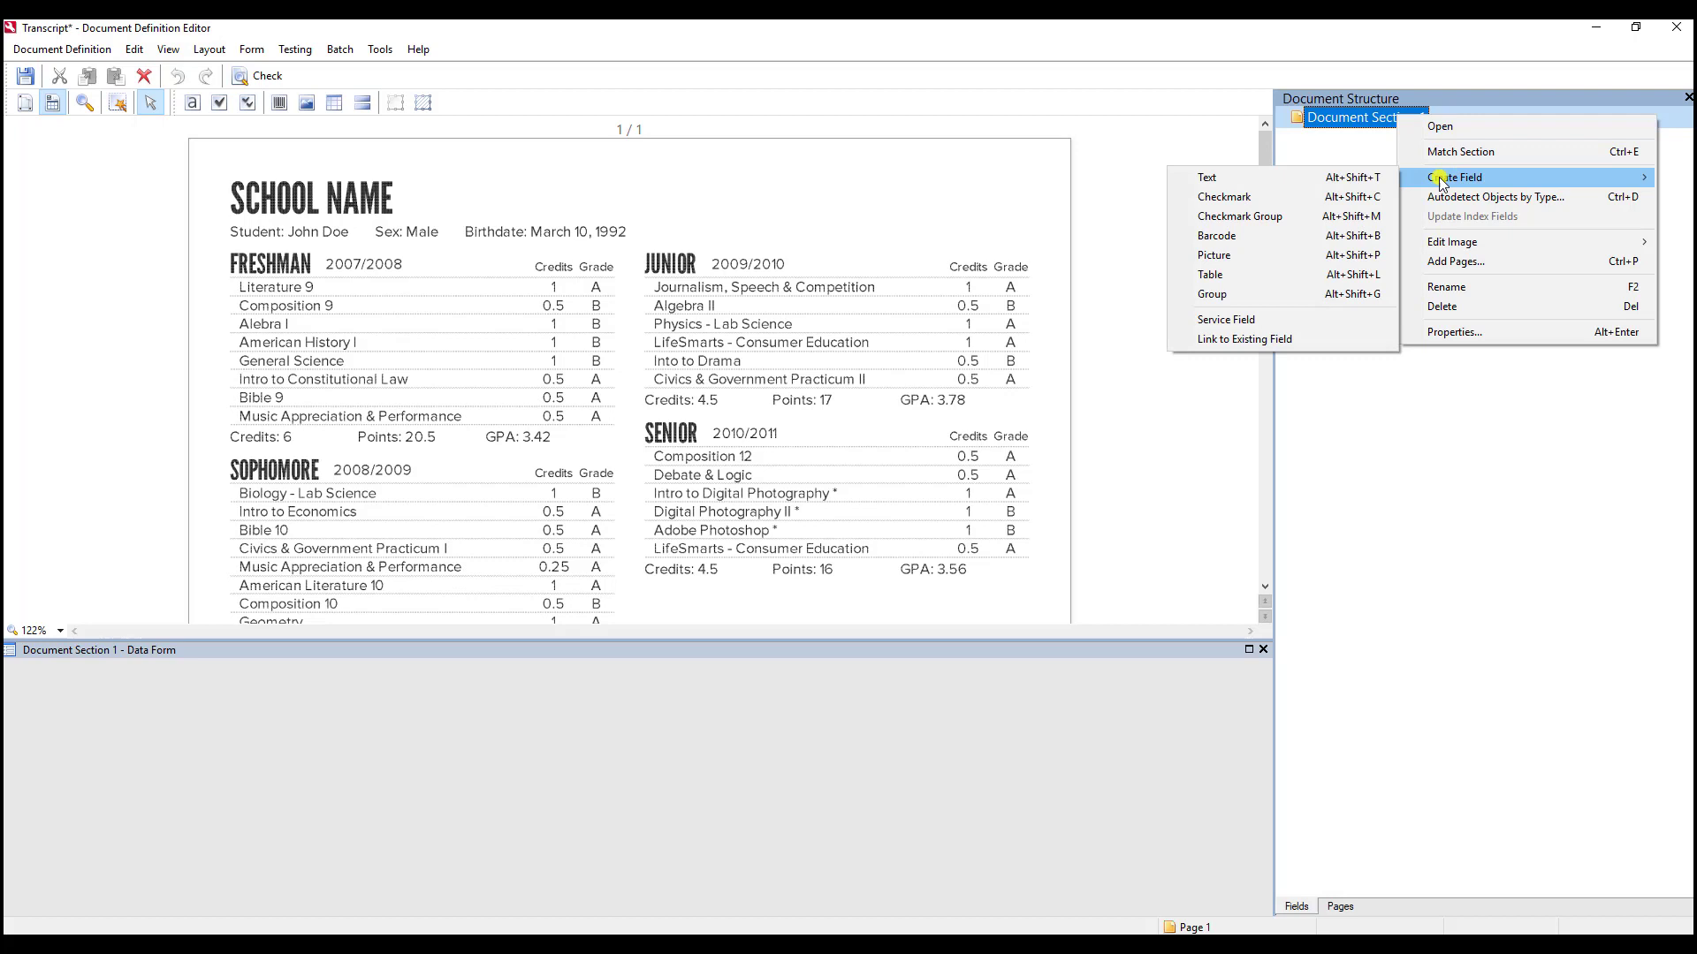
left_click(1376, 183)
type("StudentName")
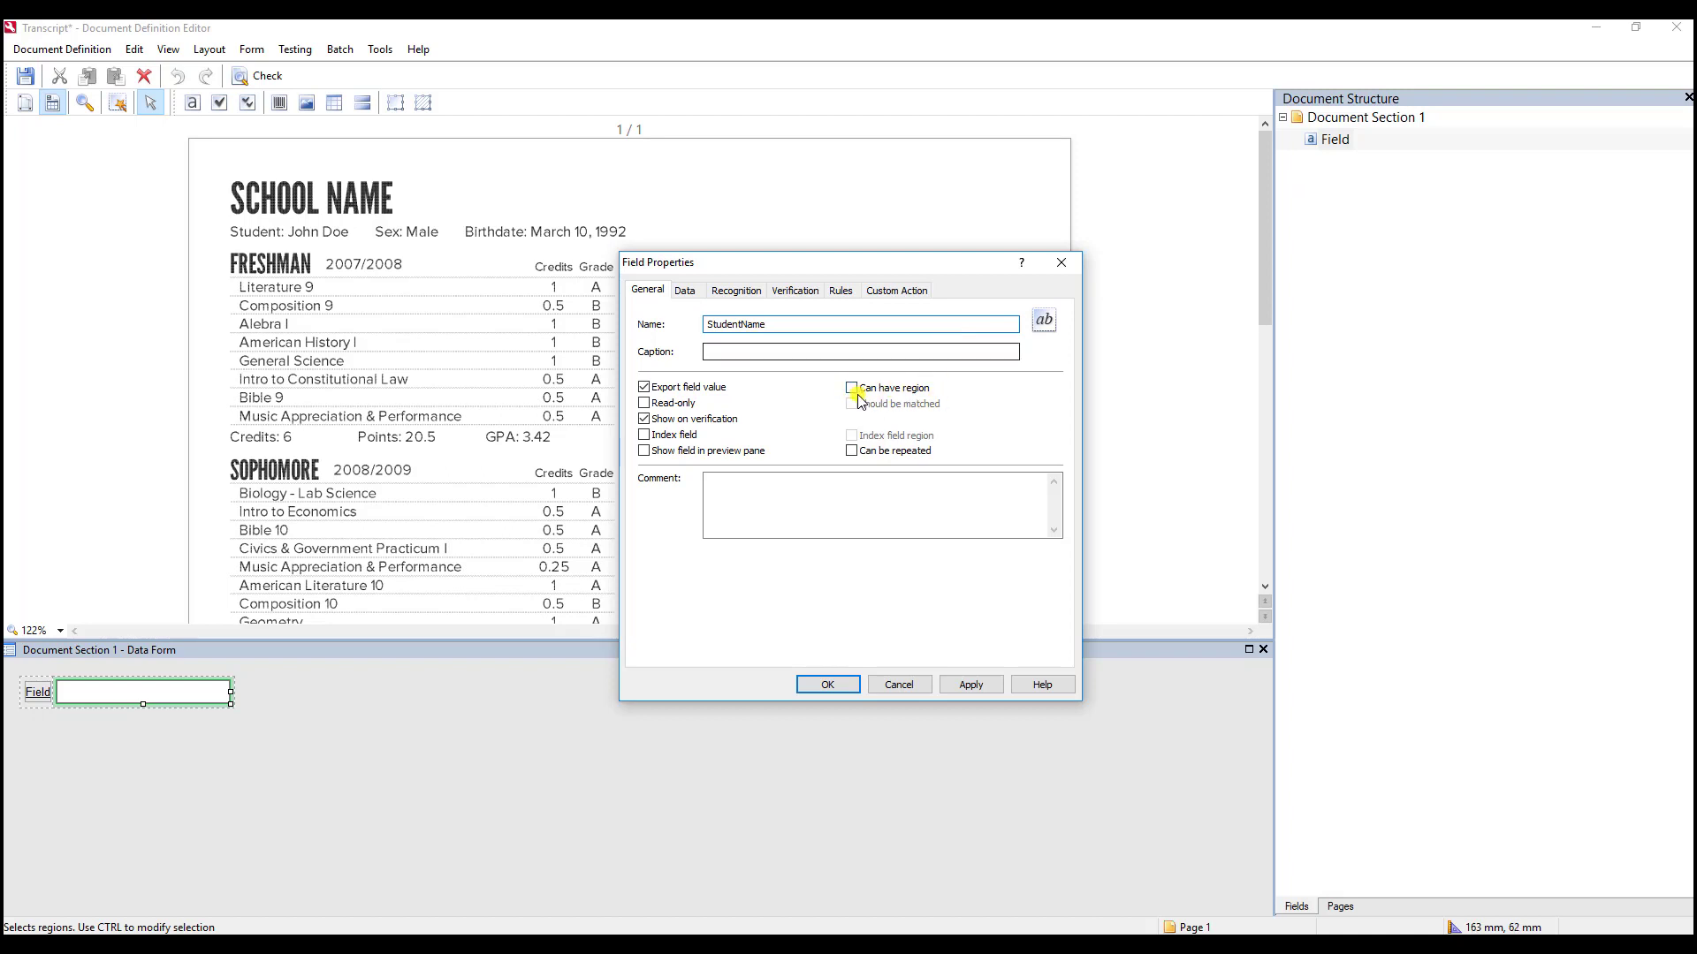
left_click(893, 395)
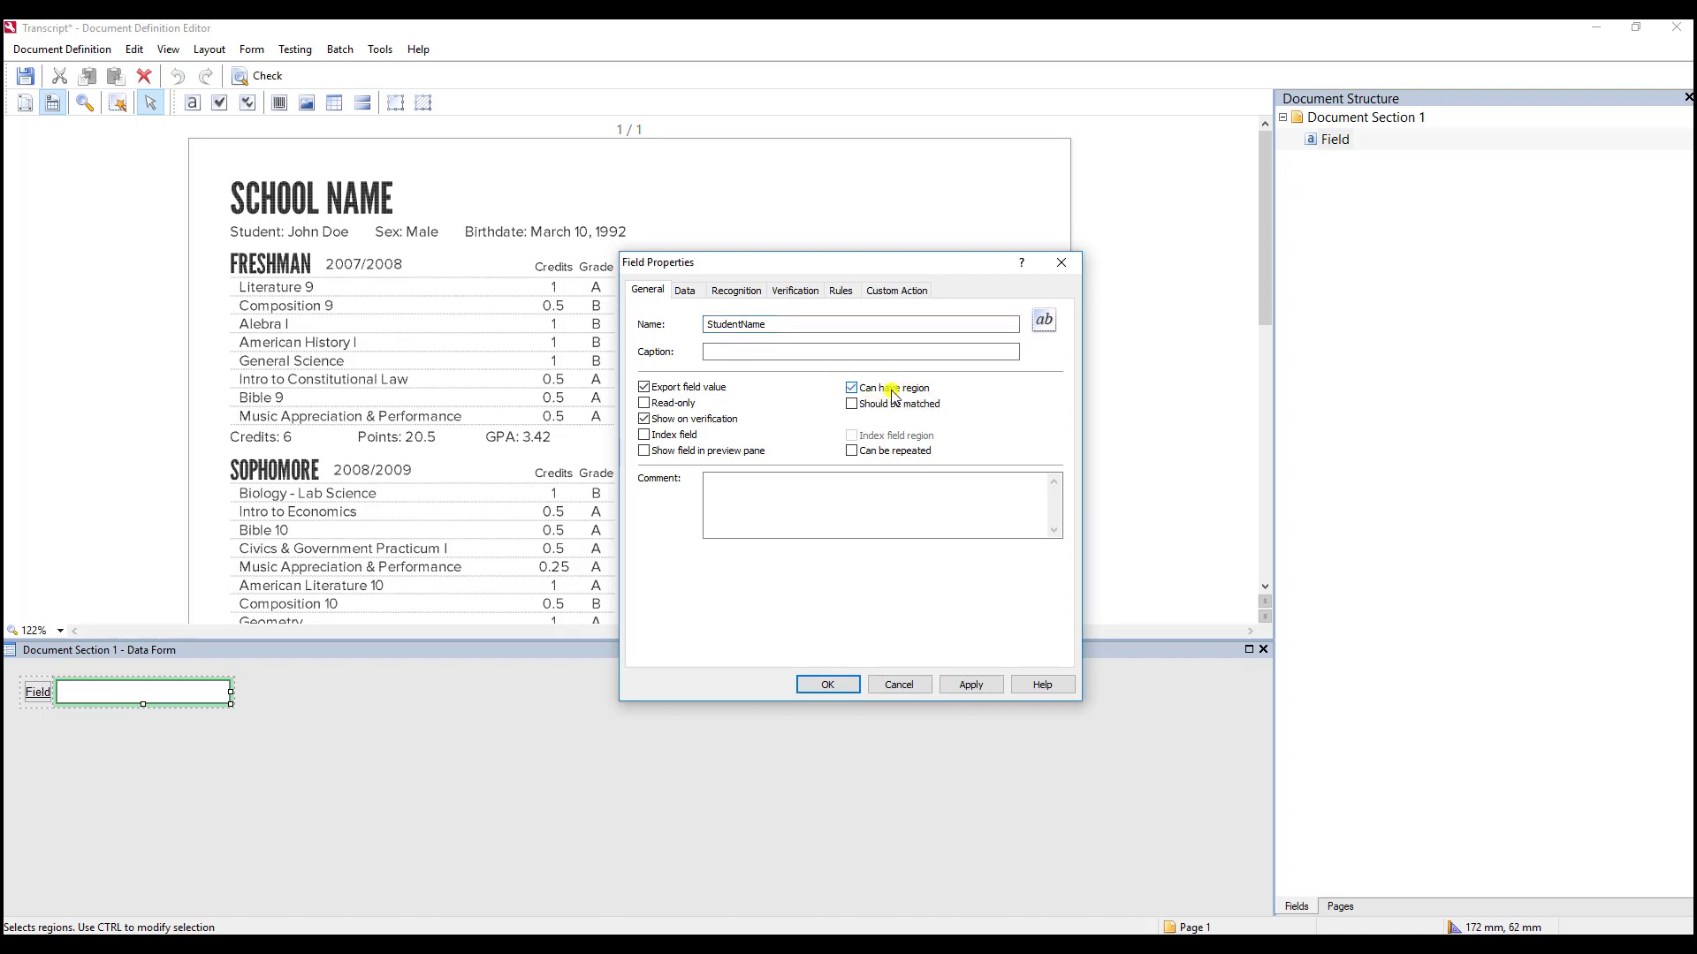
left_click(827, 686)
- Create a text field named "GPA_Overall" in Document Section 1 that can have a region and should be matched
right_click(1342, 115)
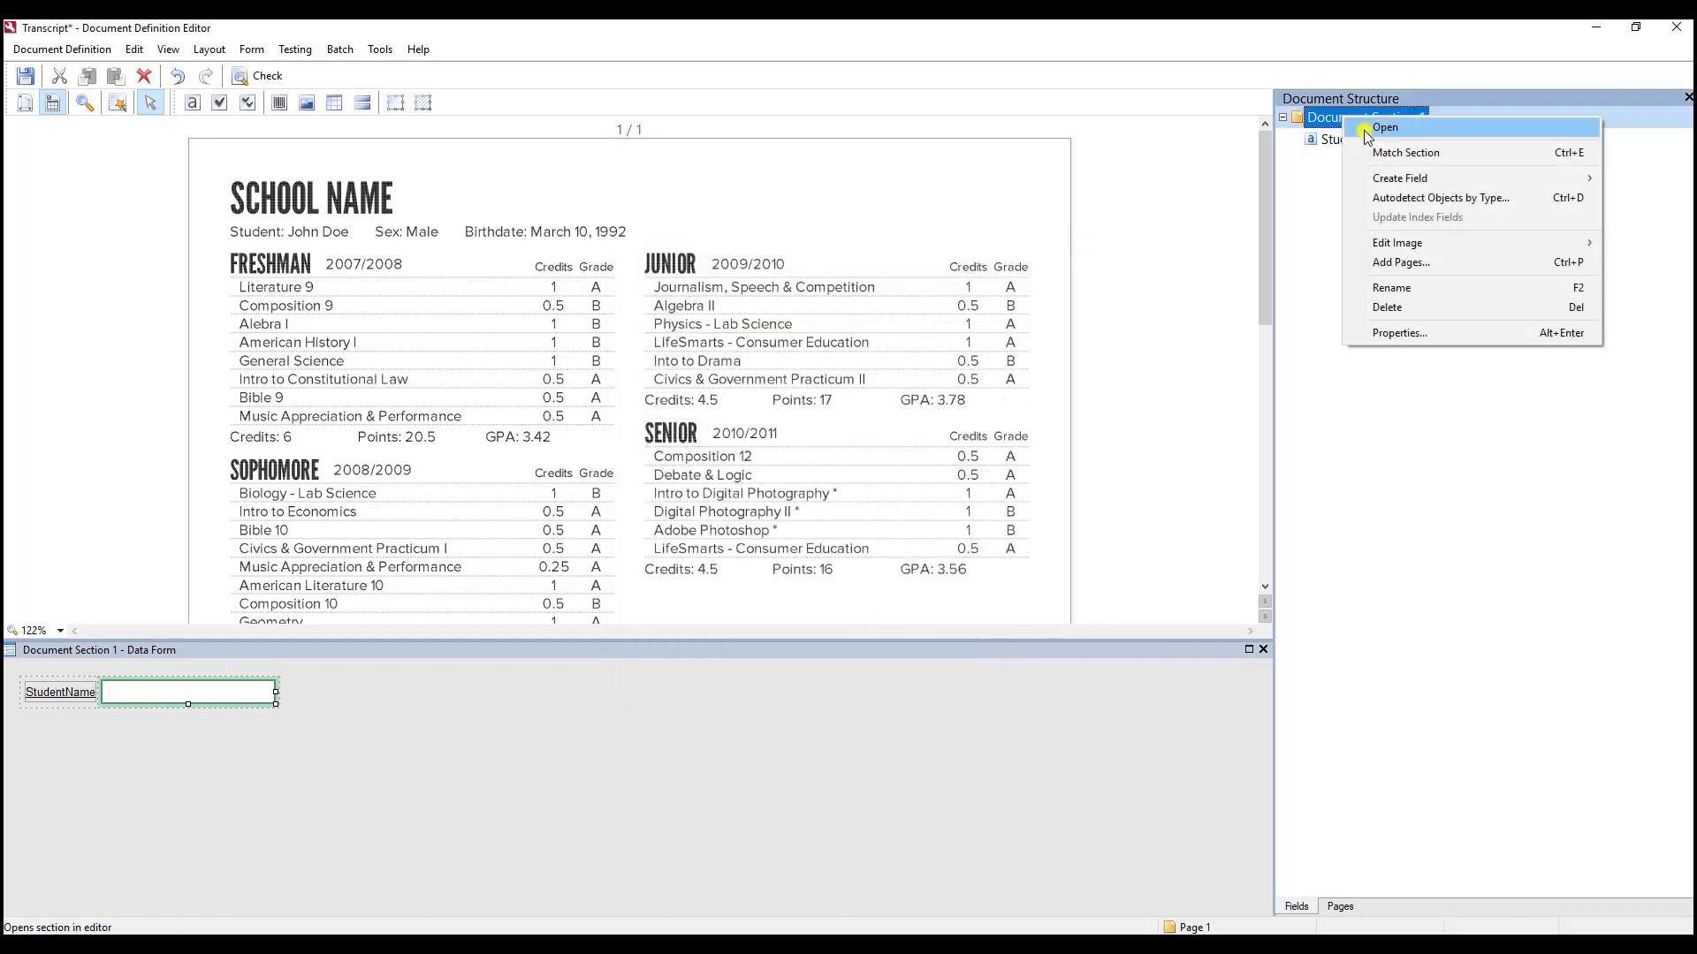
mouse_move(1378, 178)
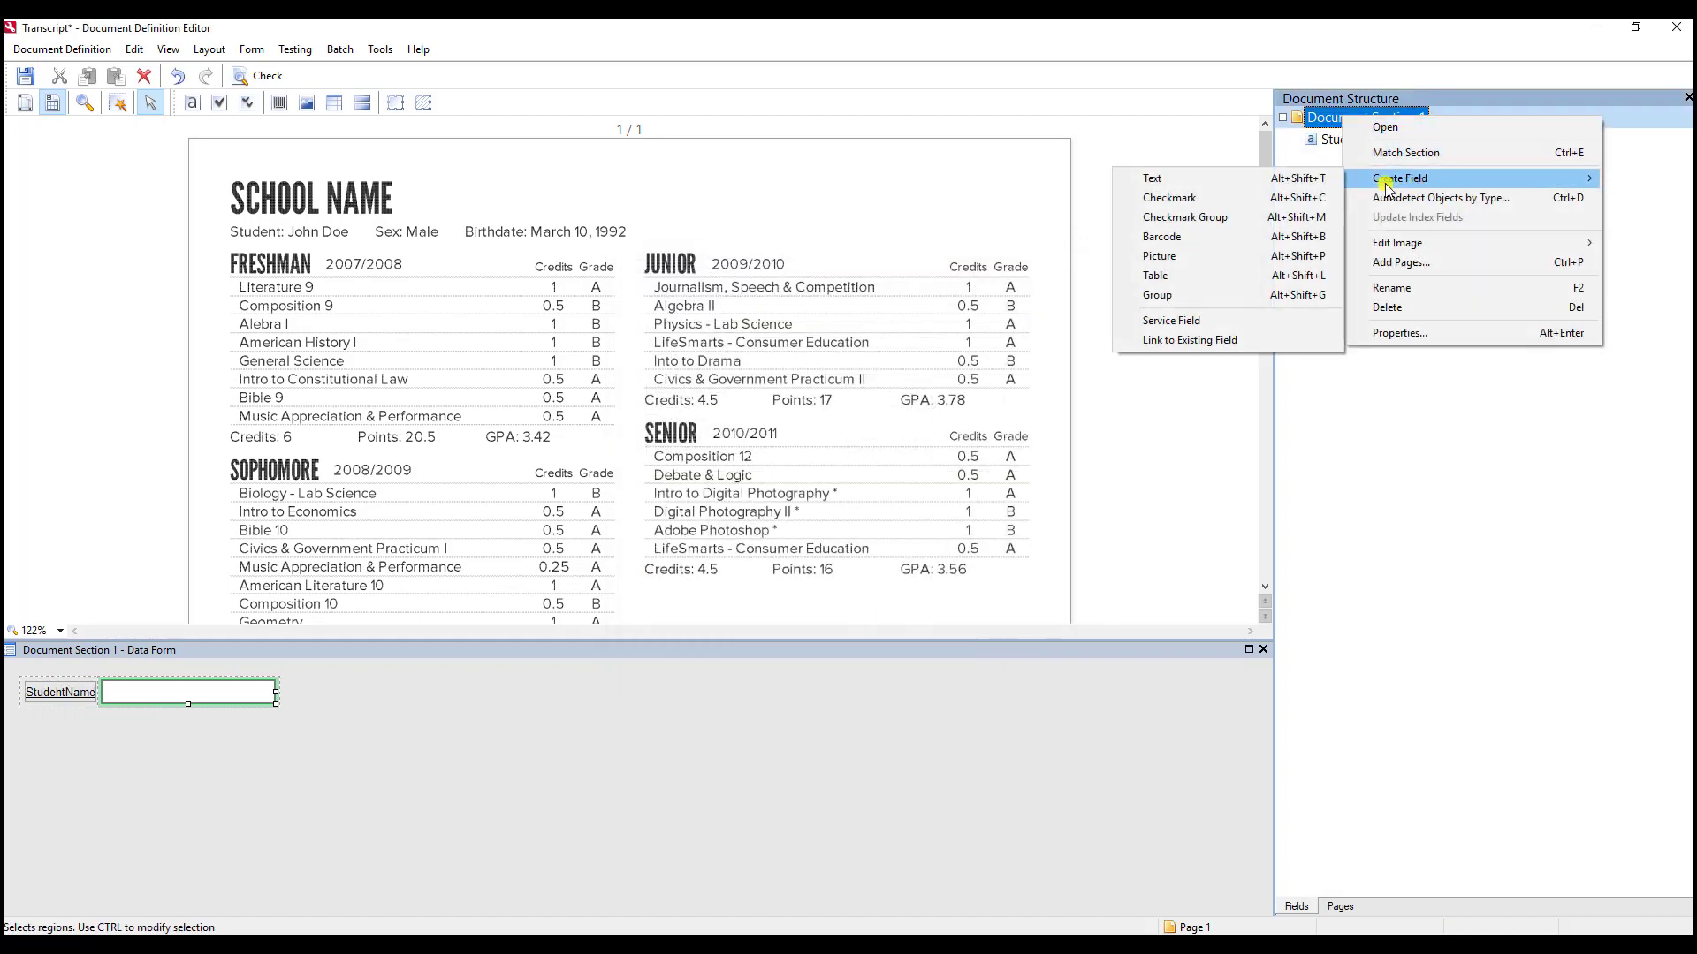
left_click(1273, 180)
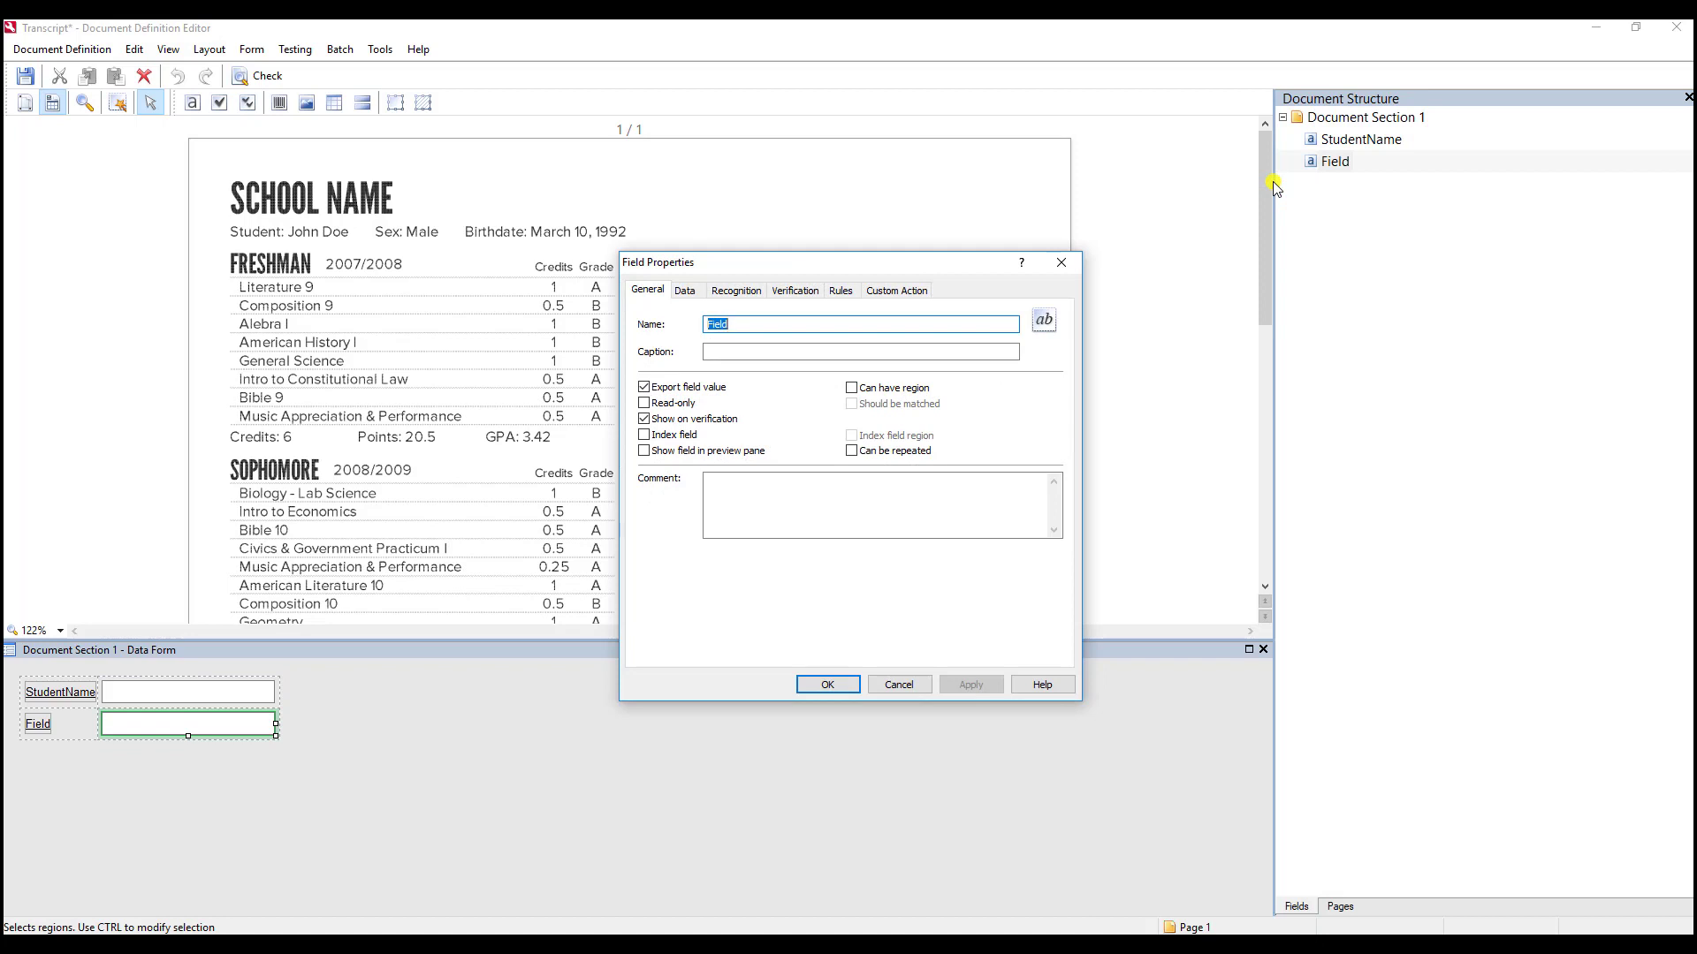
type("GPA_Overall")
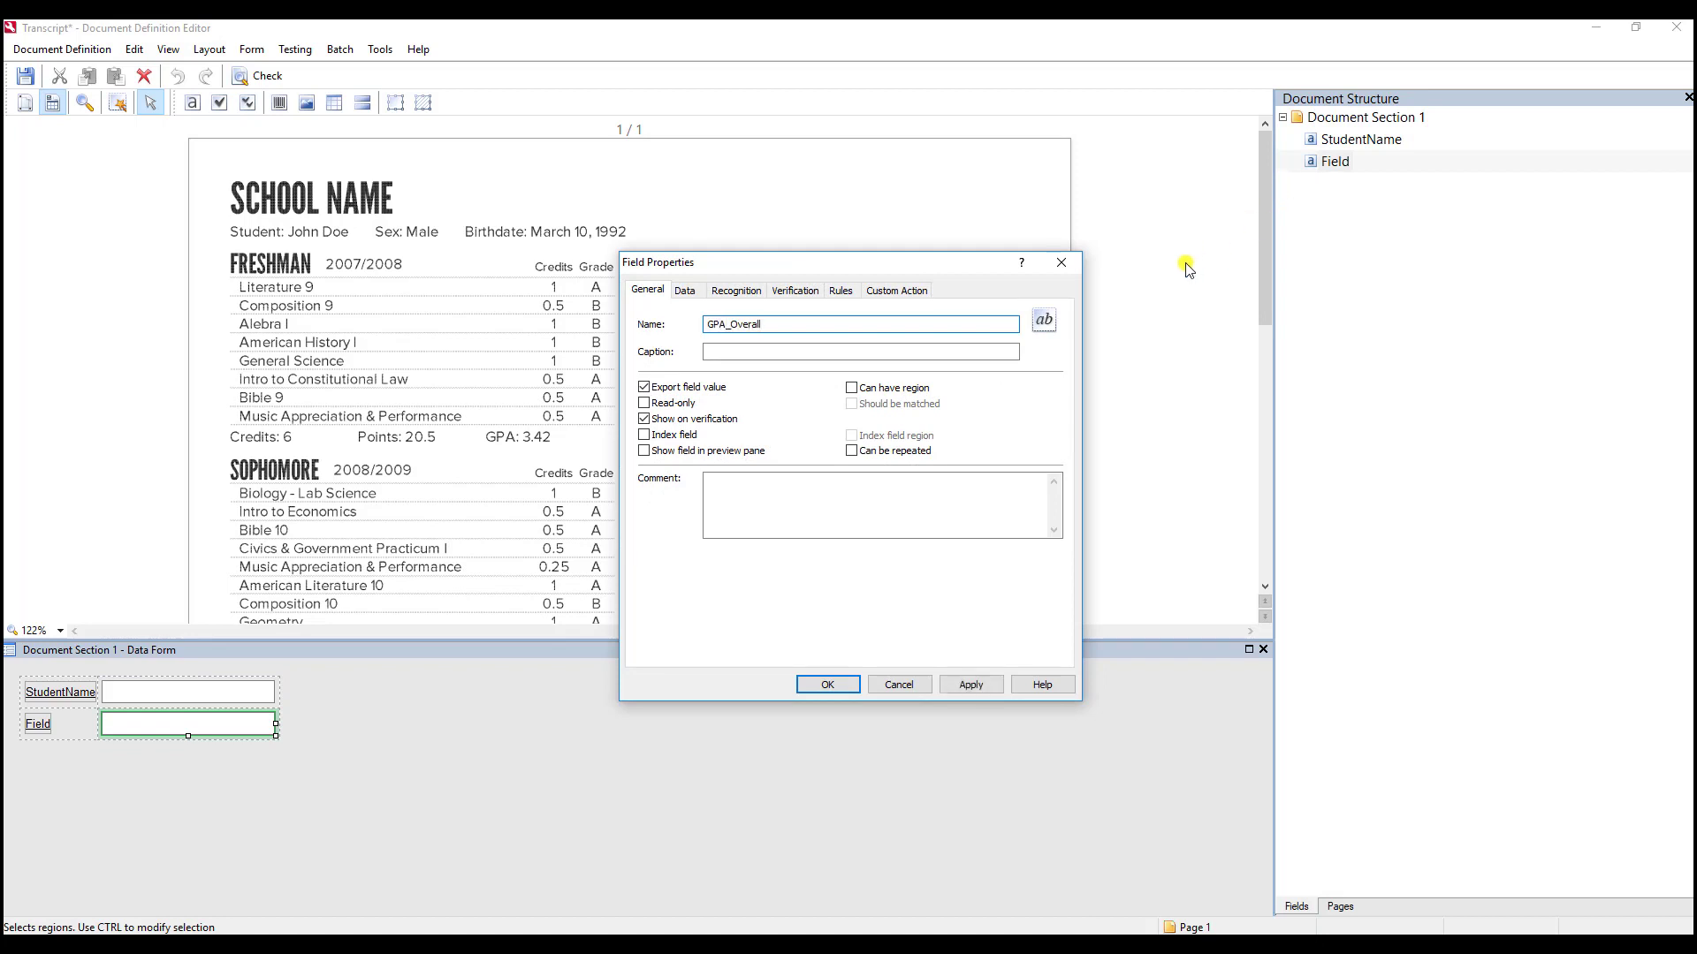
left_click(913, 389)
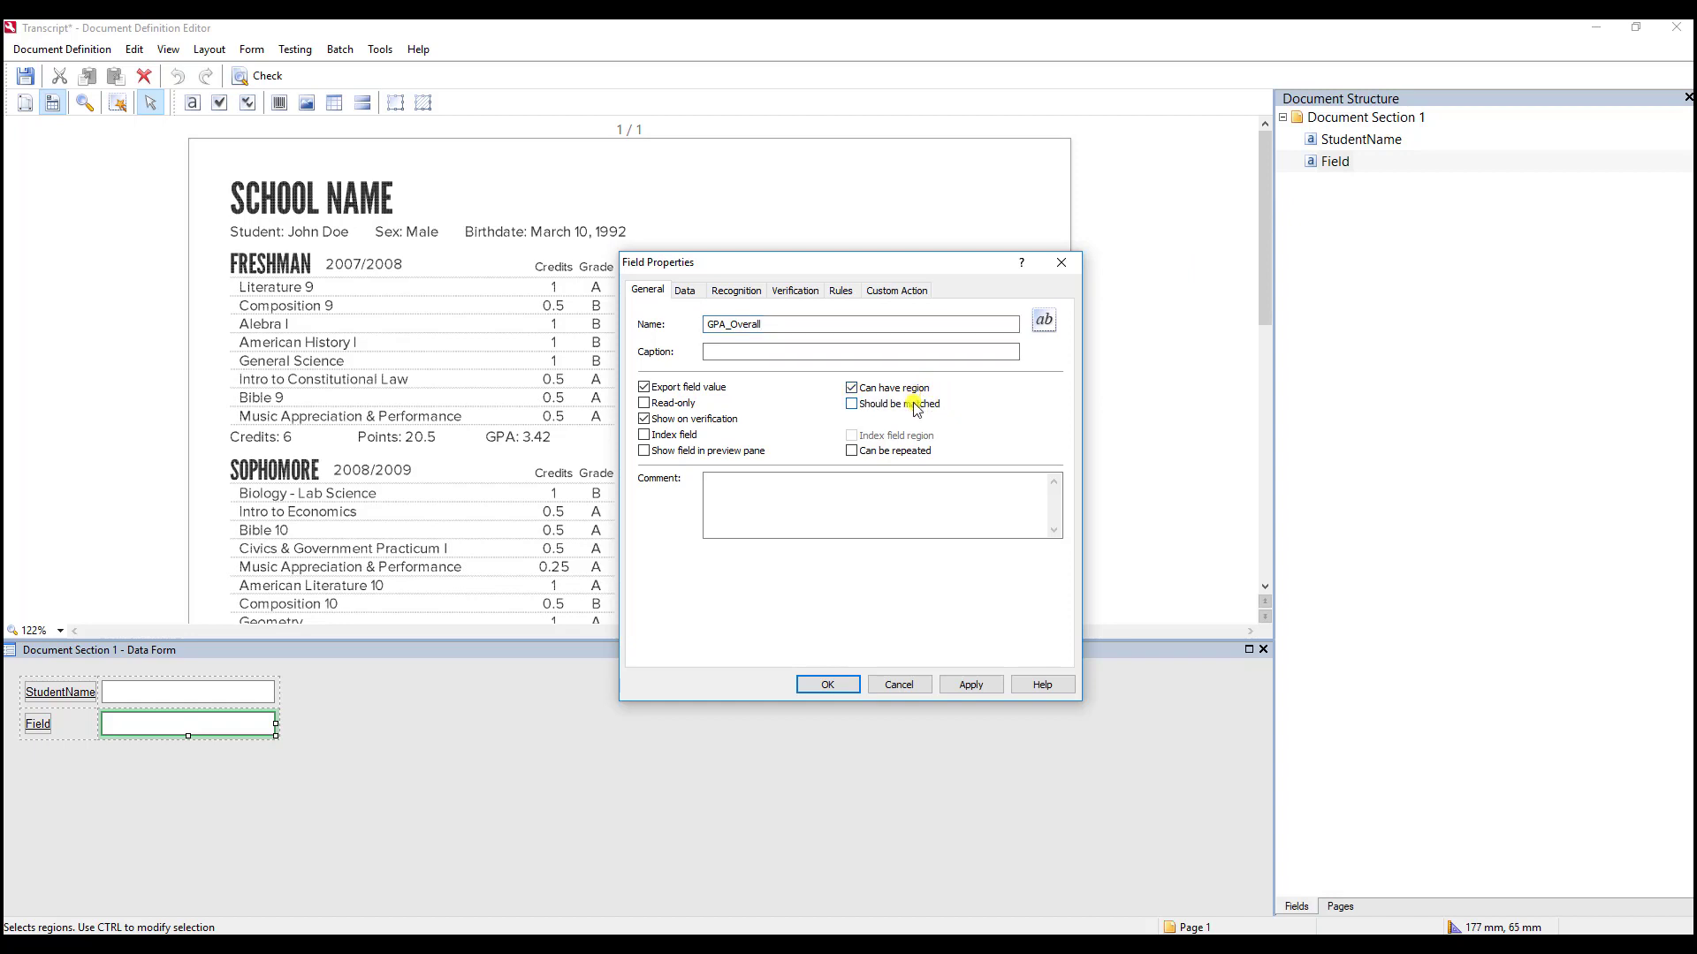
left_click(851, 403)
left_click(924, 484)
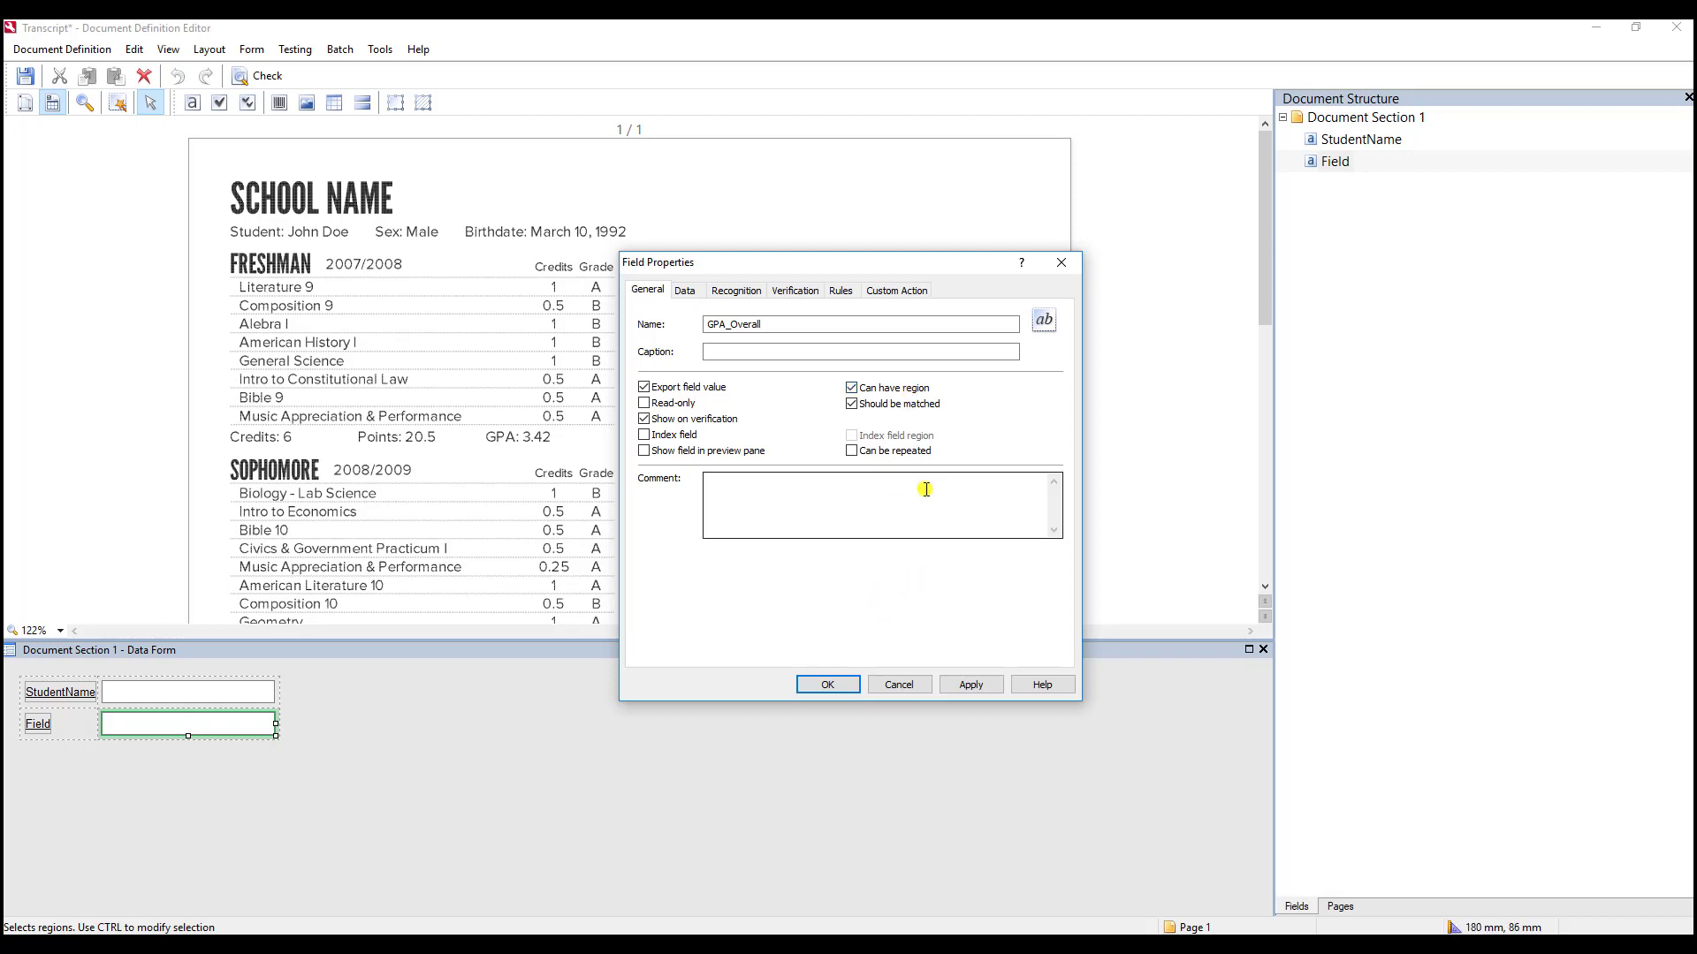
left_click(850, 688)
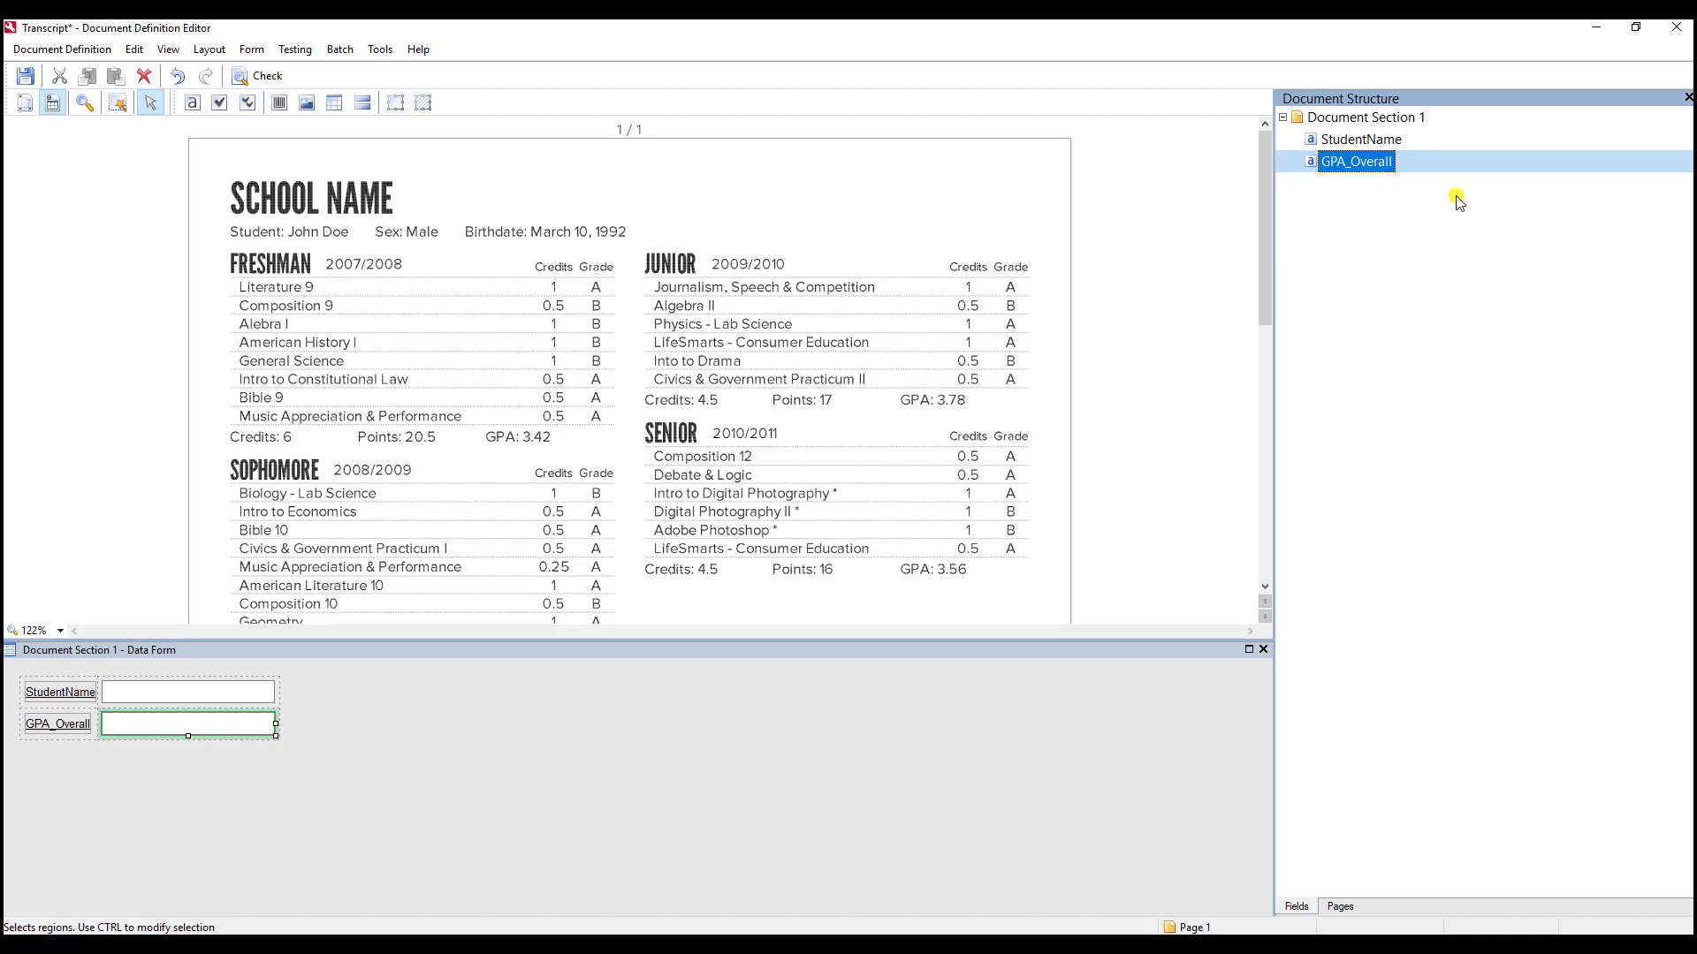
- Rename Document Section 1 to "Transcript" and allow field extraction training for it
left_click(1396, 119)
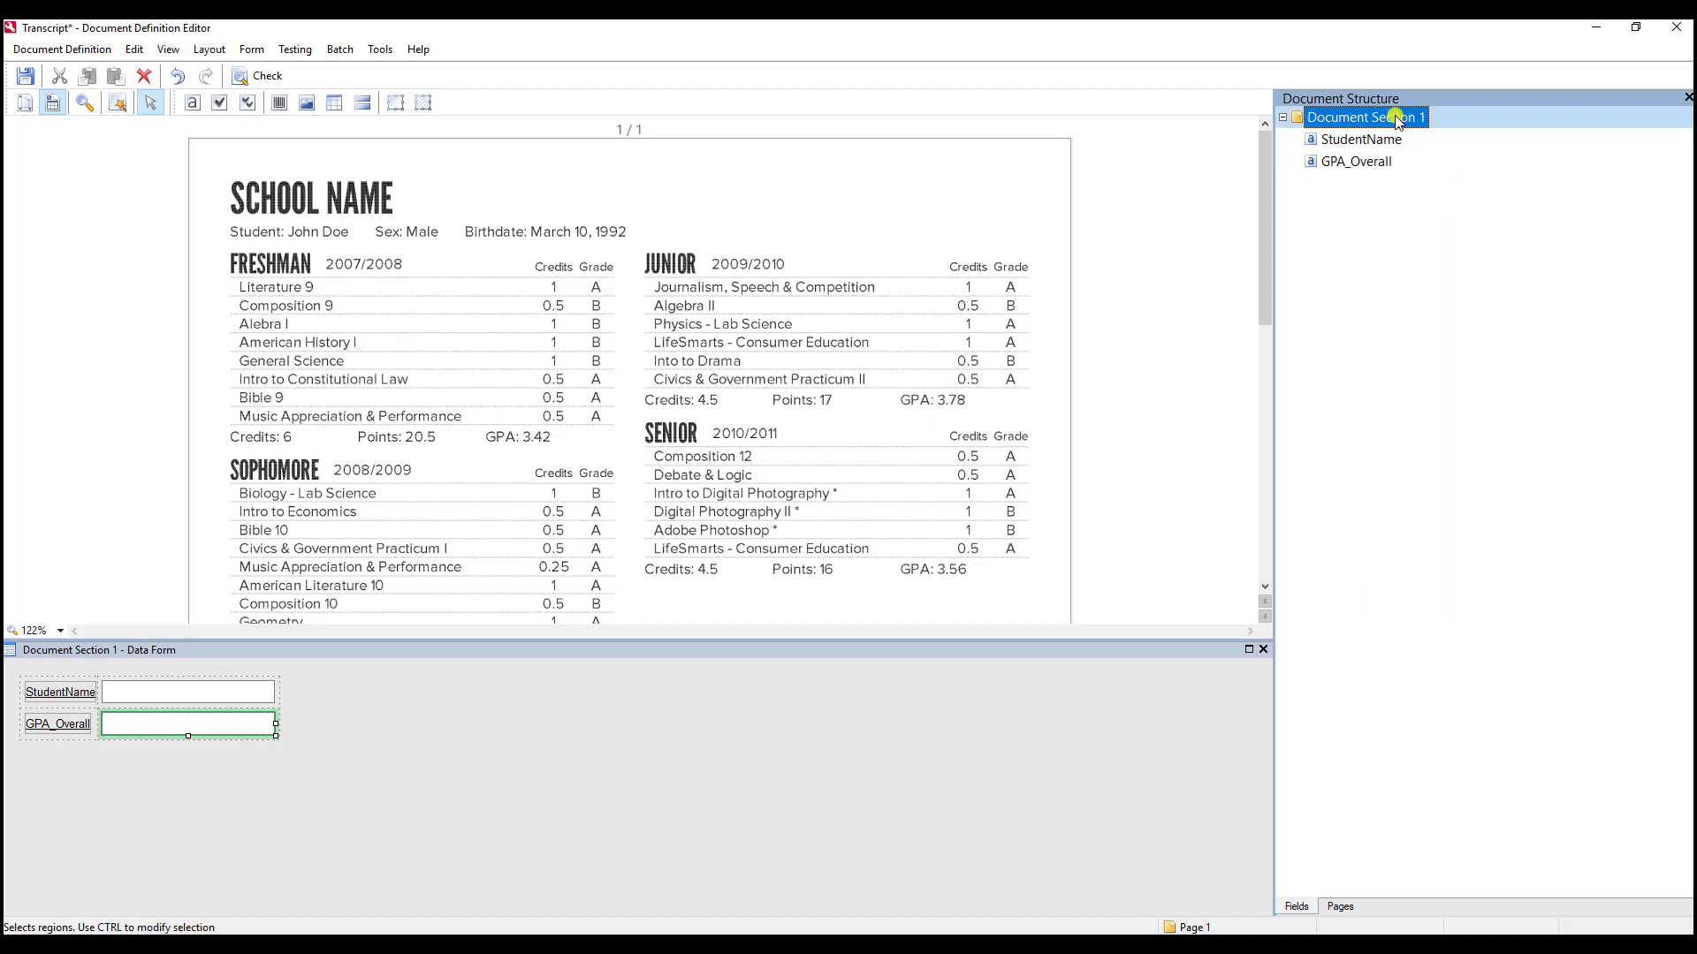
right_click(1396, 119)
left_click(1485, 331)
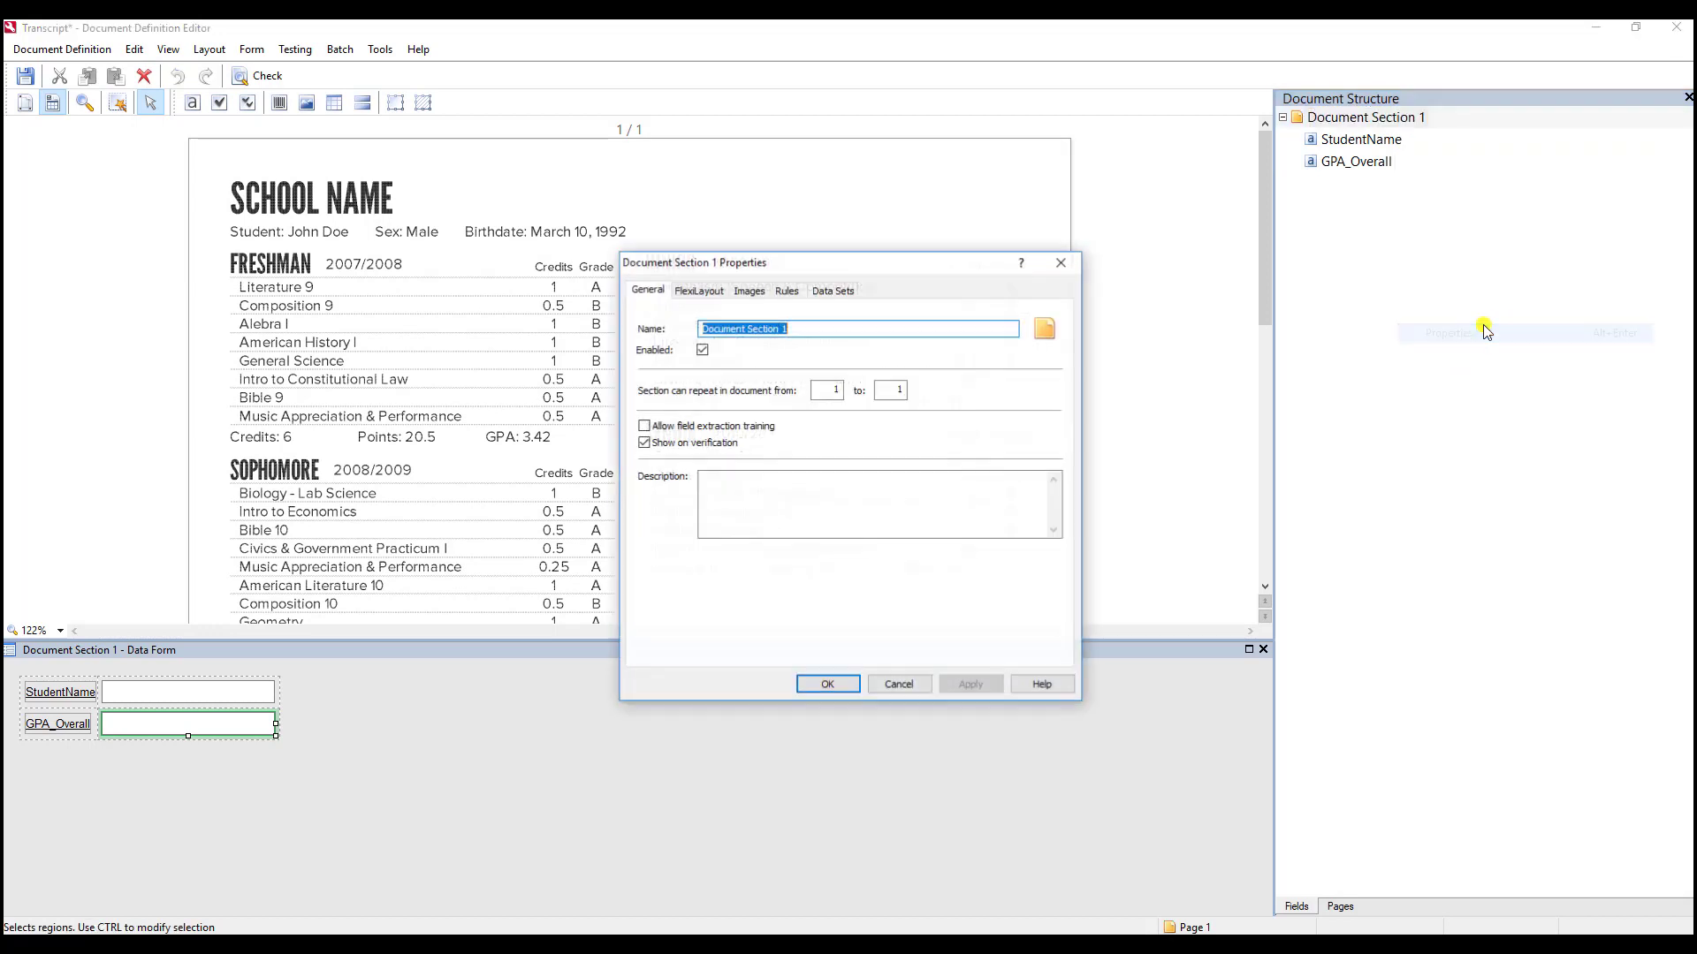
type("Trans")
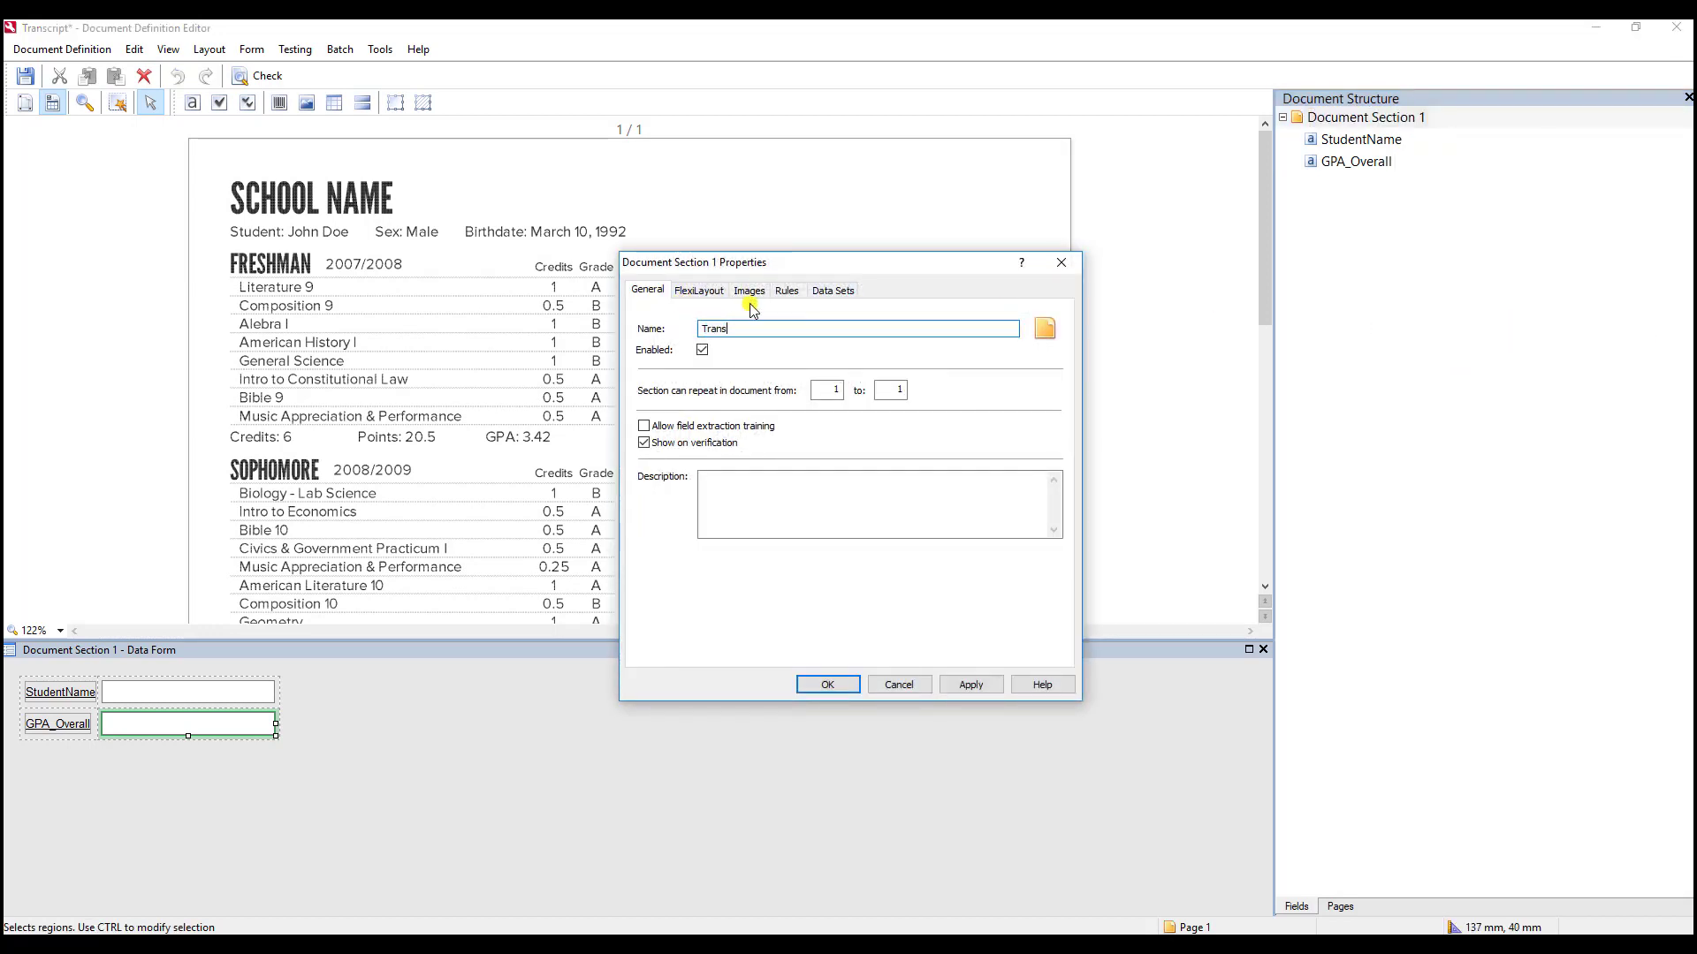
type("cript")
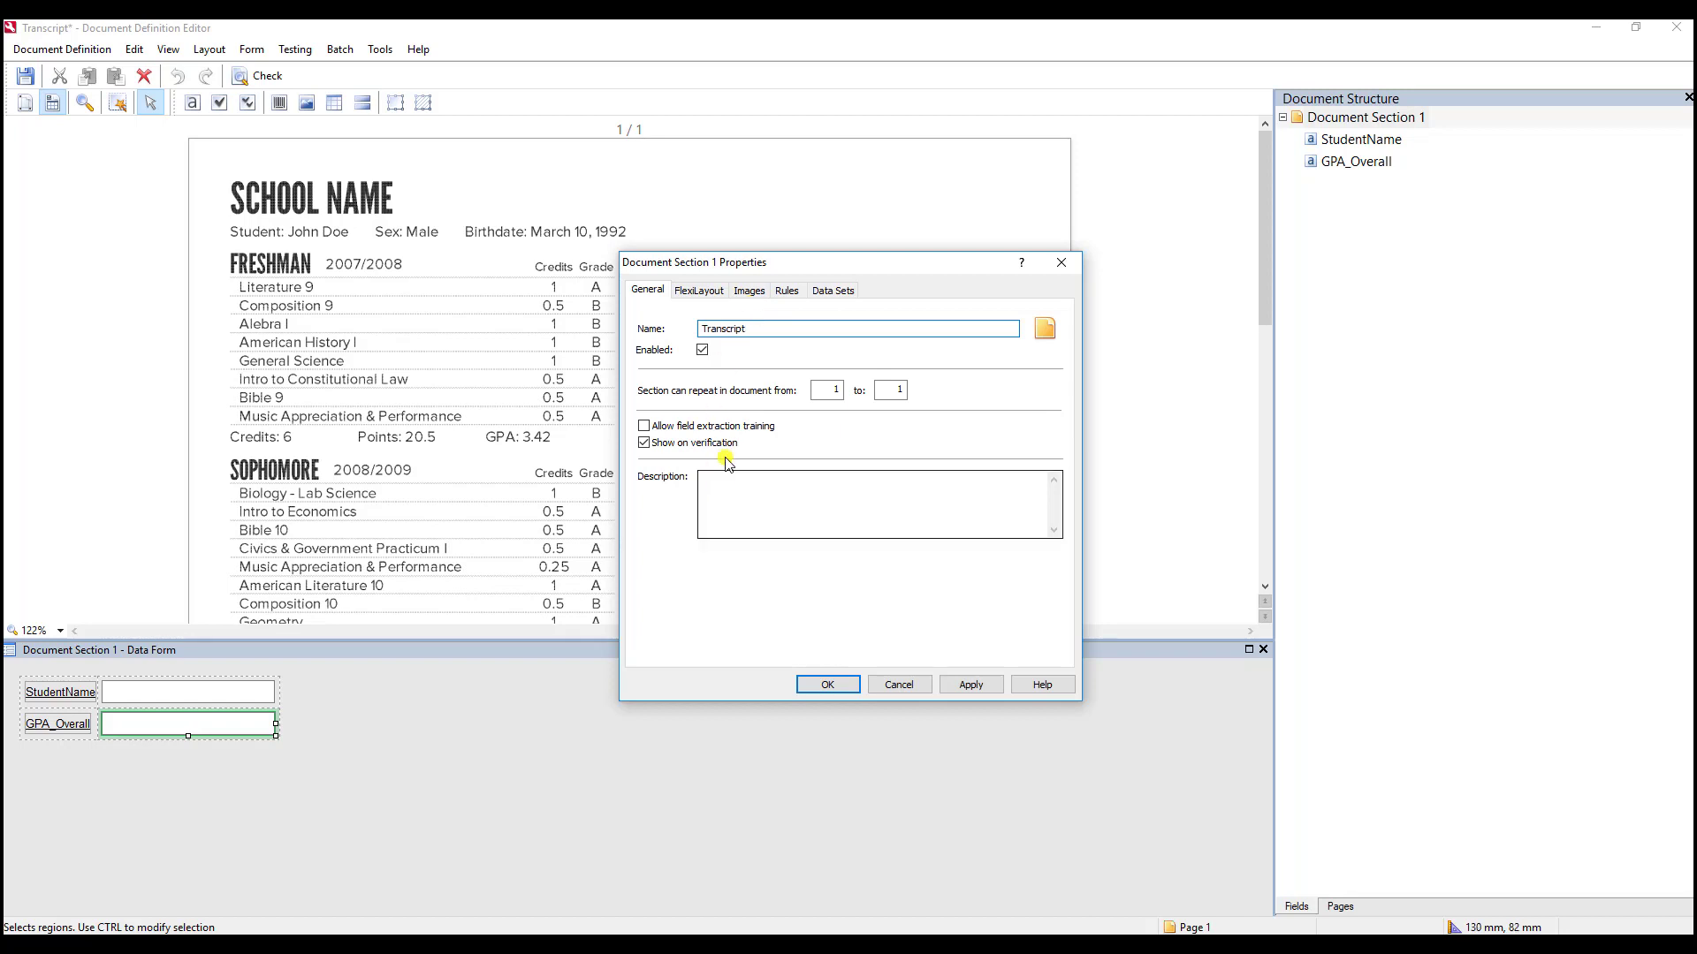
left_click(749, 427)
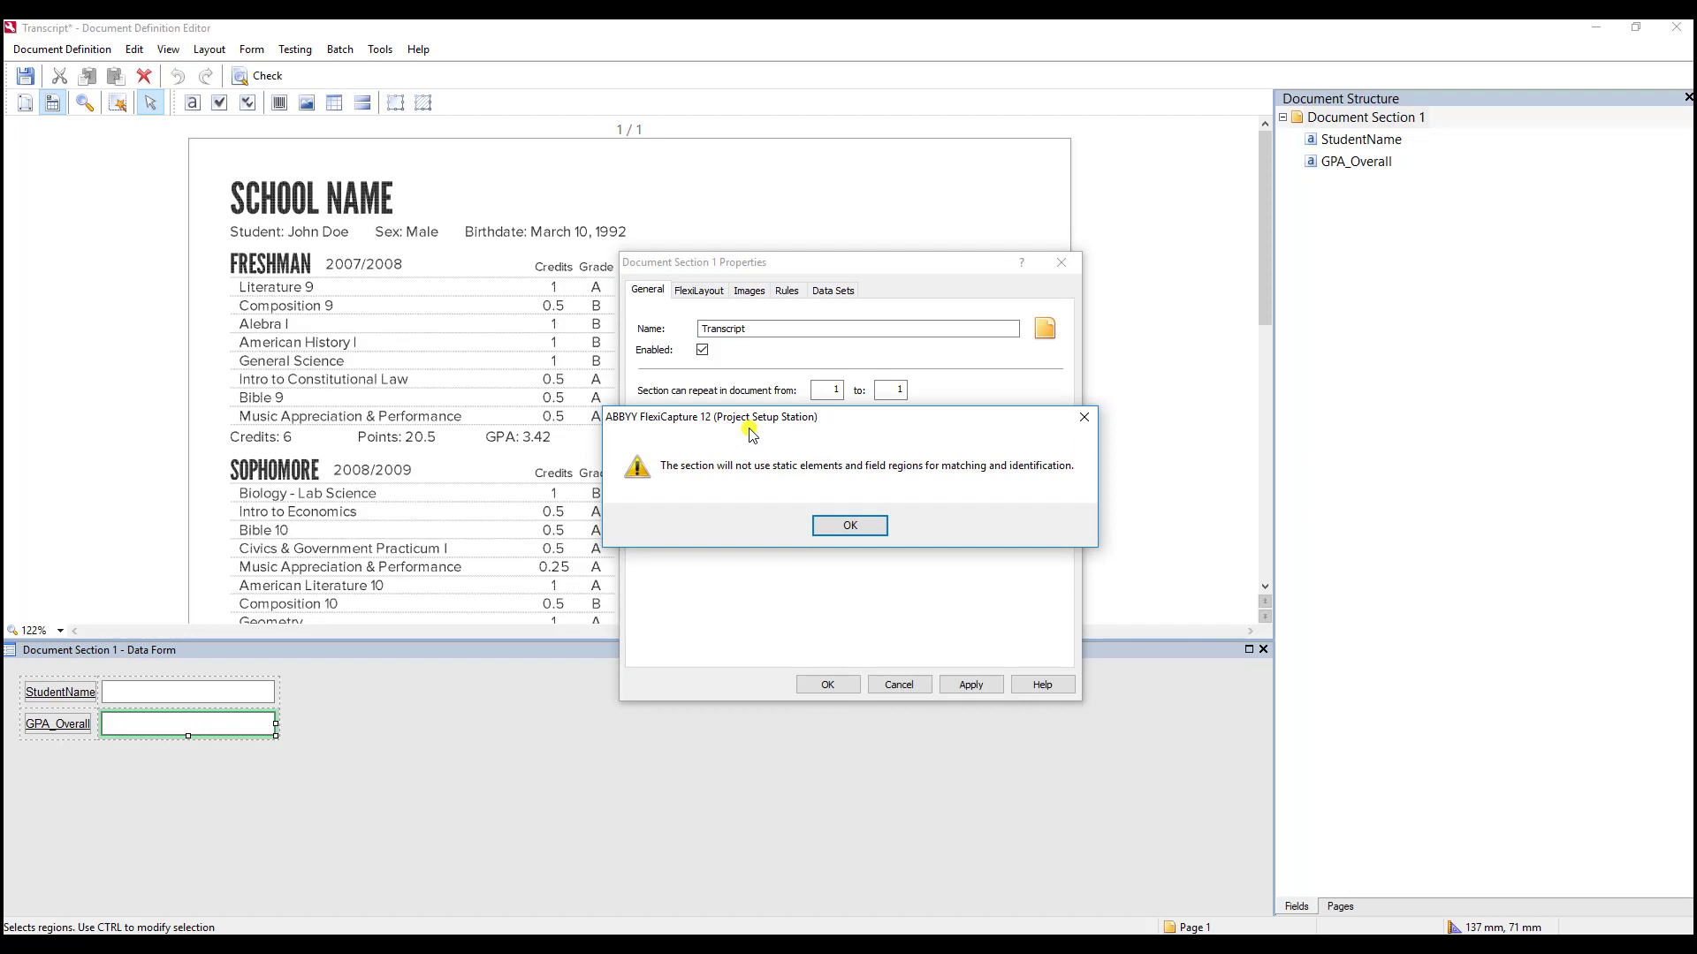
left_click(848, 525)
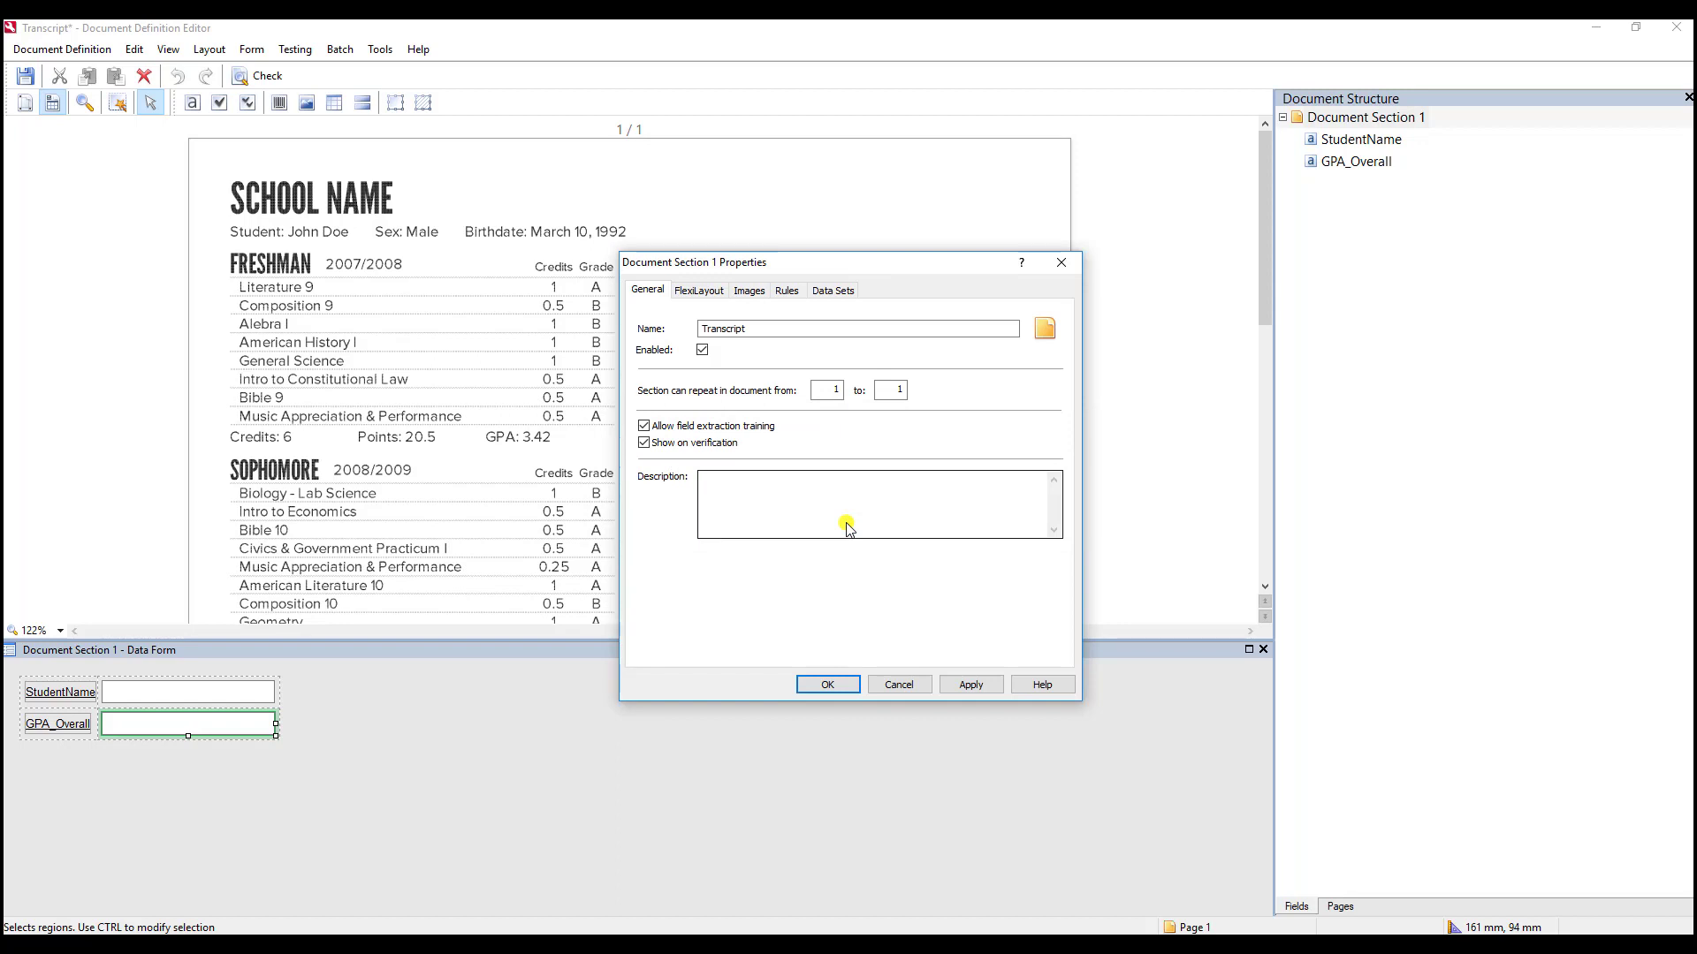
left_click(828, 685)
- Save the Transcript Document Definition, close its editor and publish the definition
left_click(27, 80)
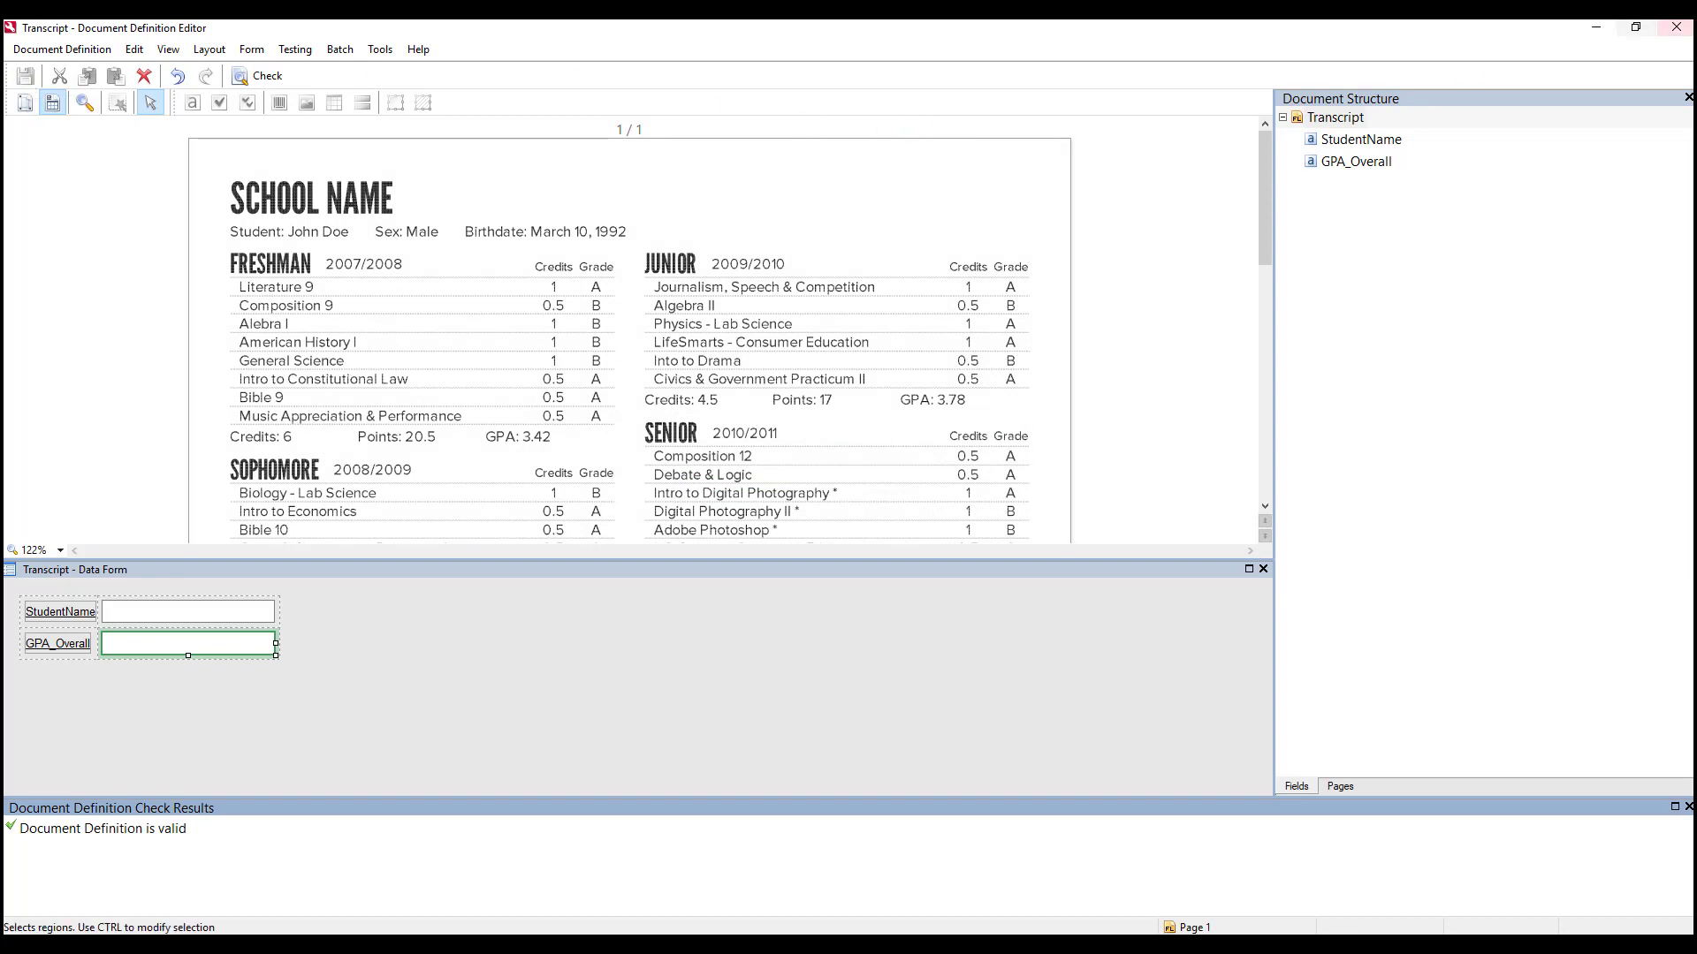
left_click(1677, 27)
left_click(993, 454)
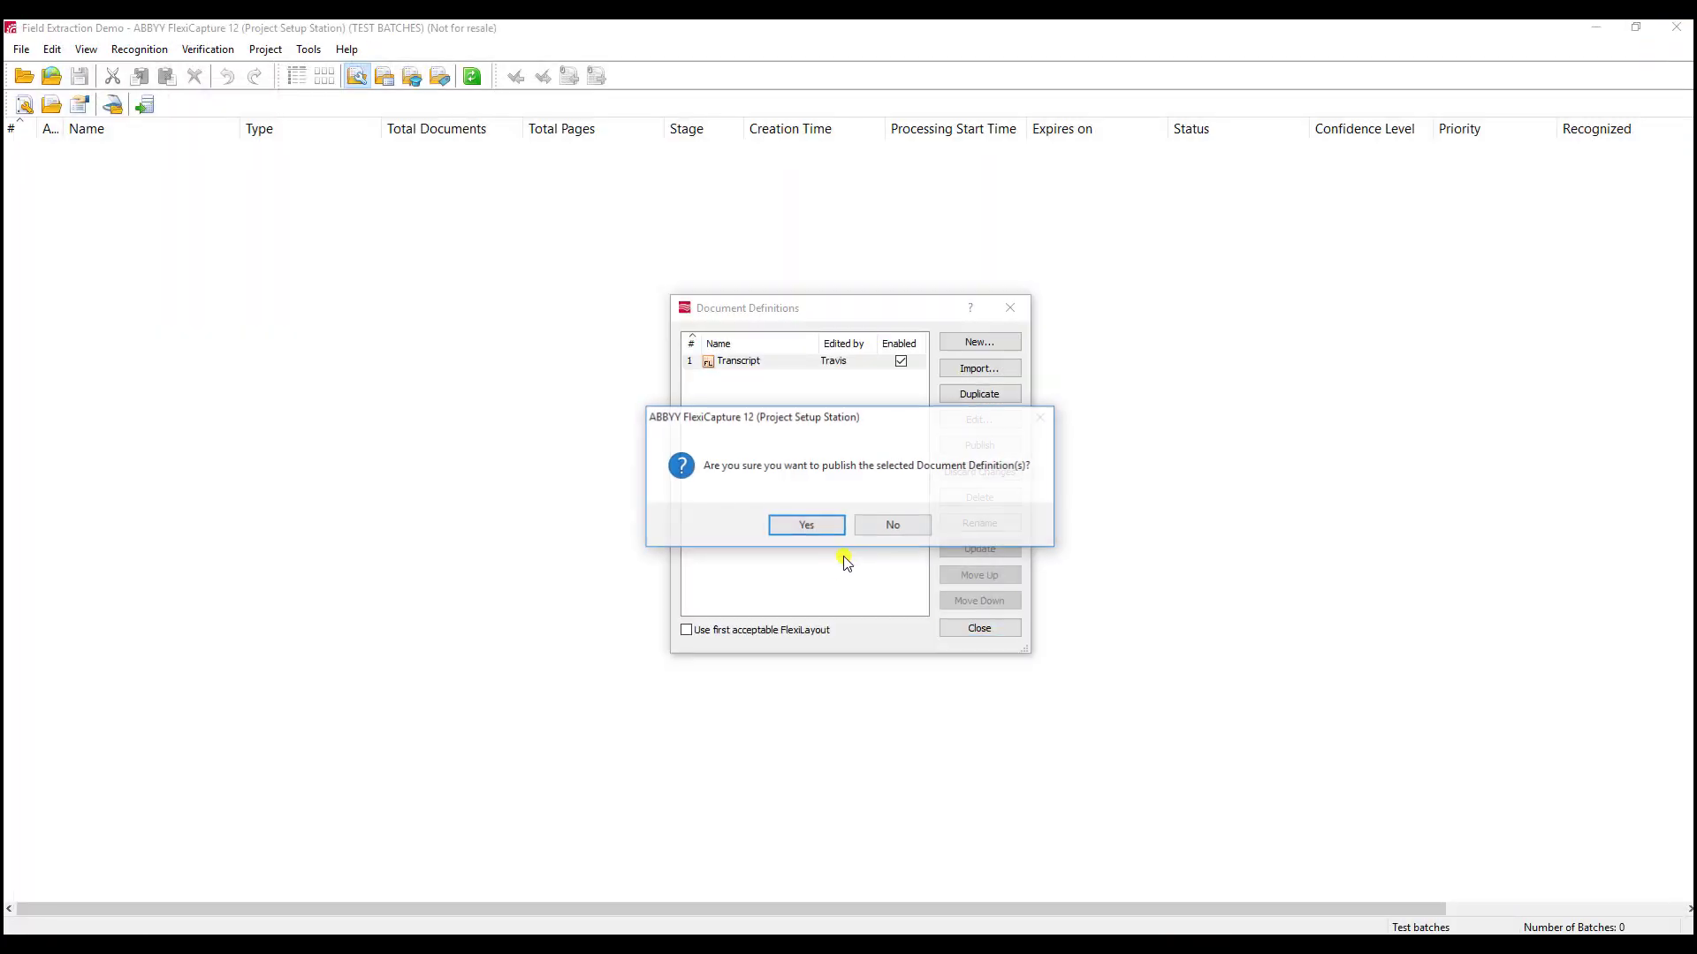
left_click(817, 523)
left_click(979, 627)
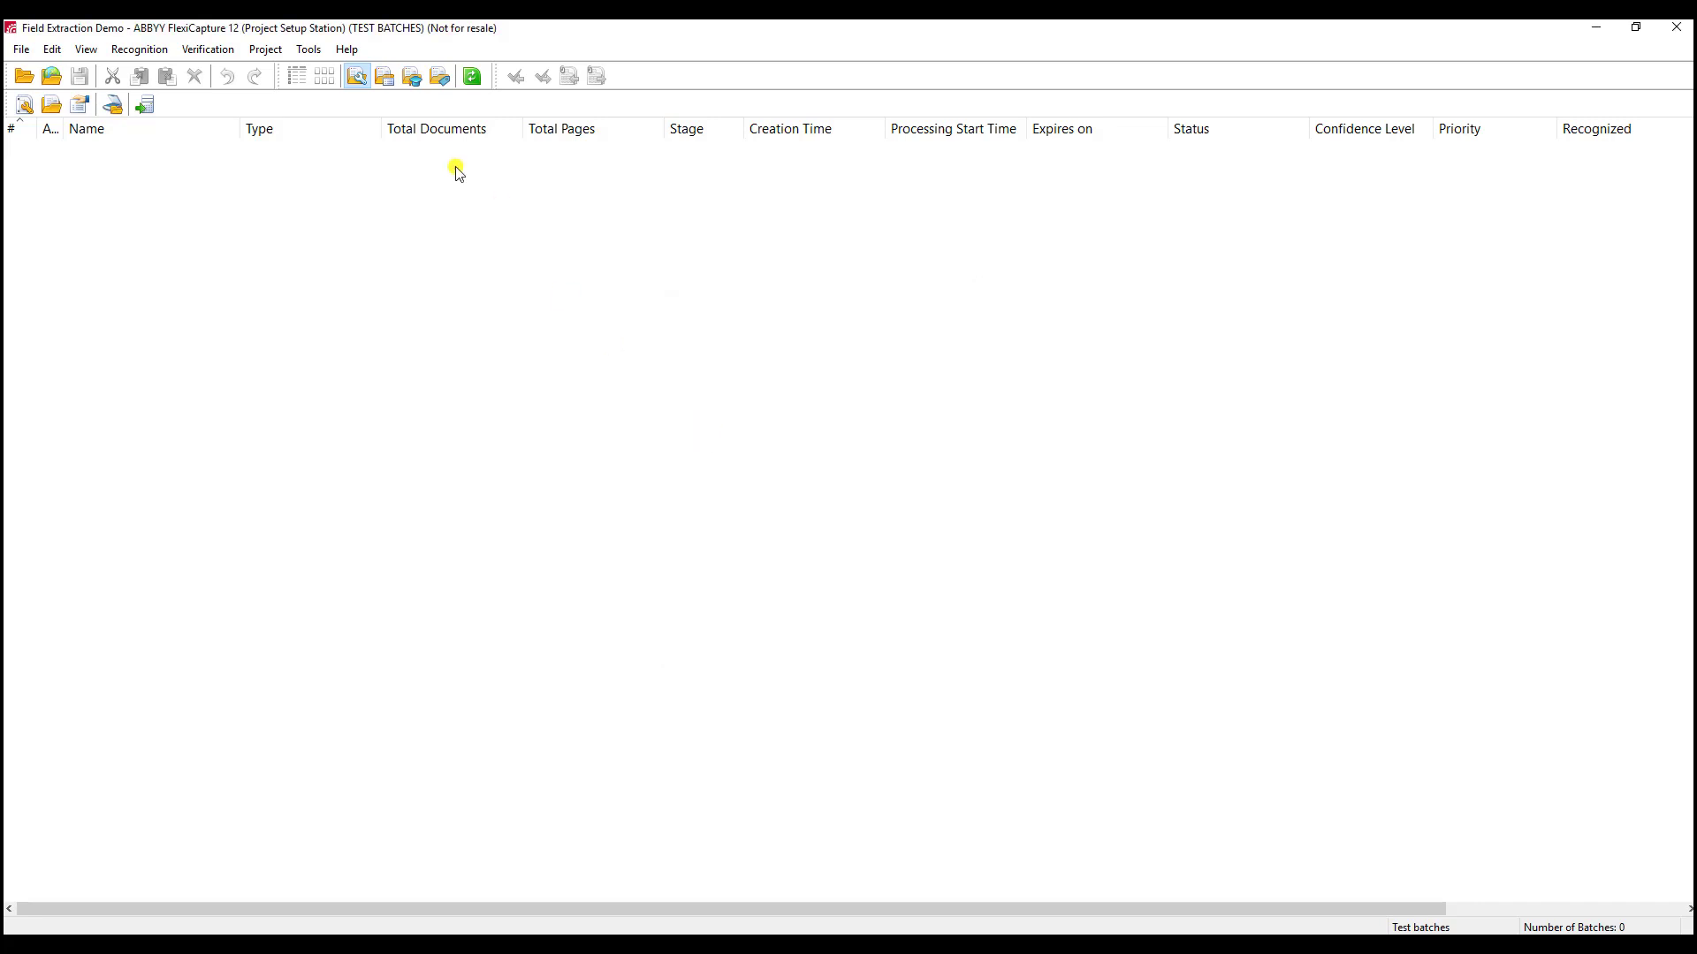
- Create a field extraction training batch for the Transcript section of the Transcript Document Definition, using the Default variant
left_click(86, 50)
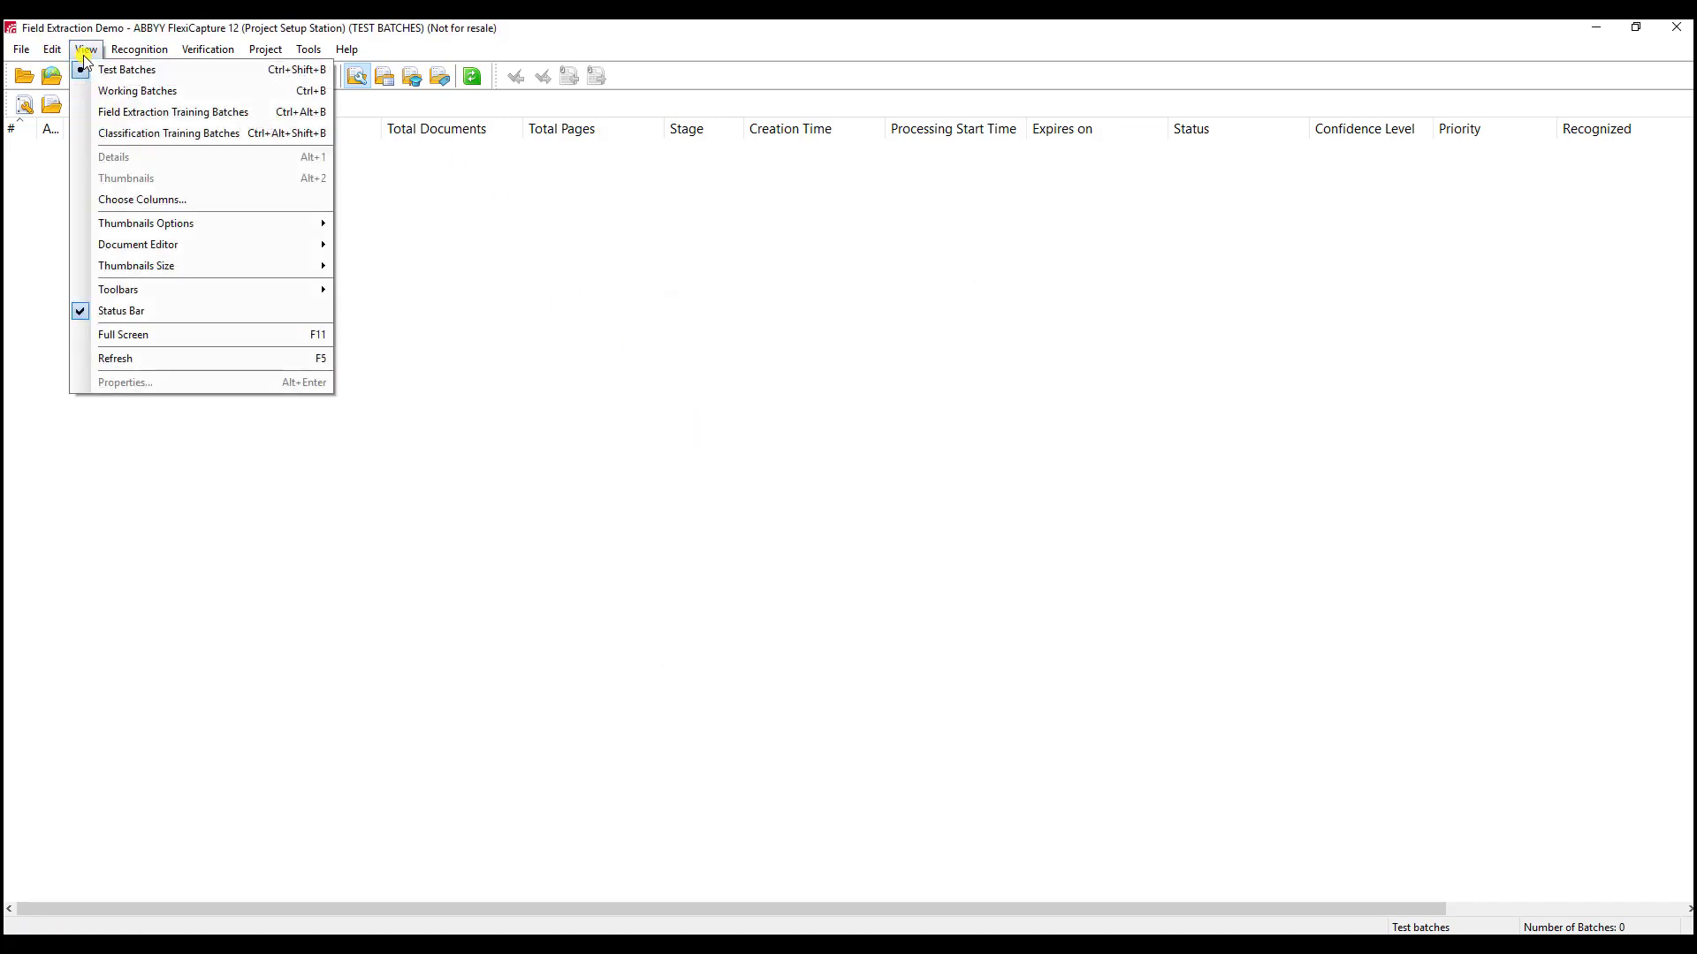
left_click(151, 112)
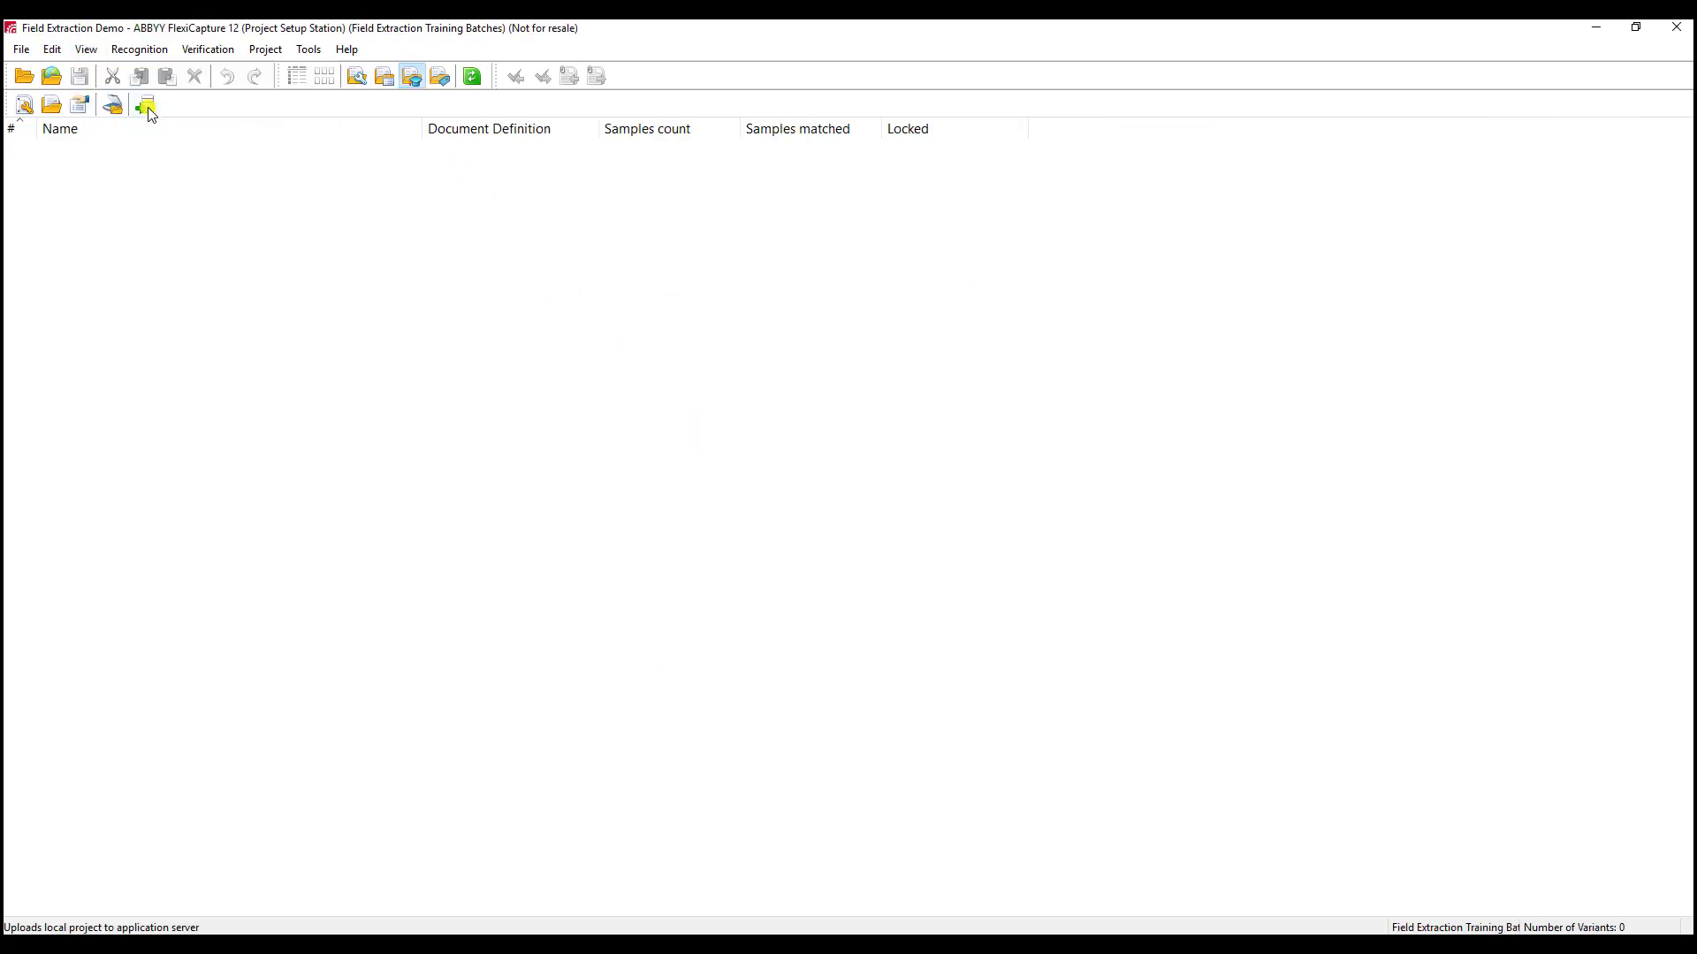
right_click(170, 191)
left_click(223, 194)
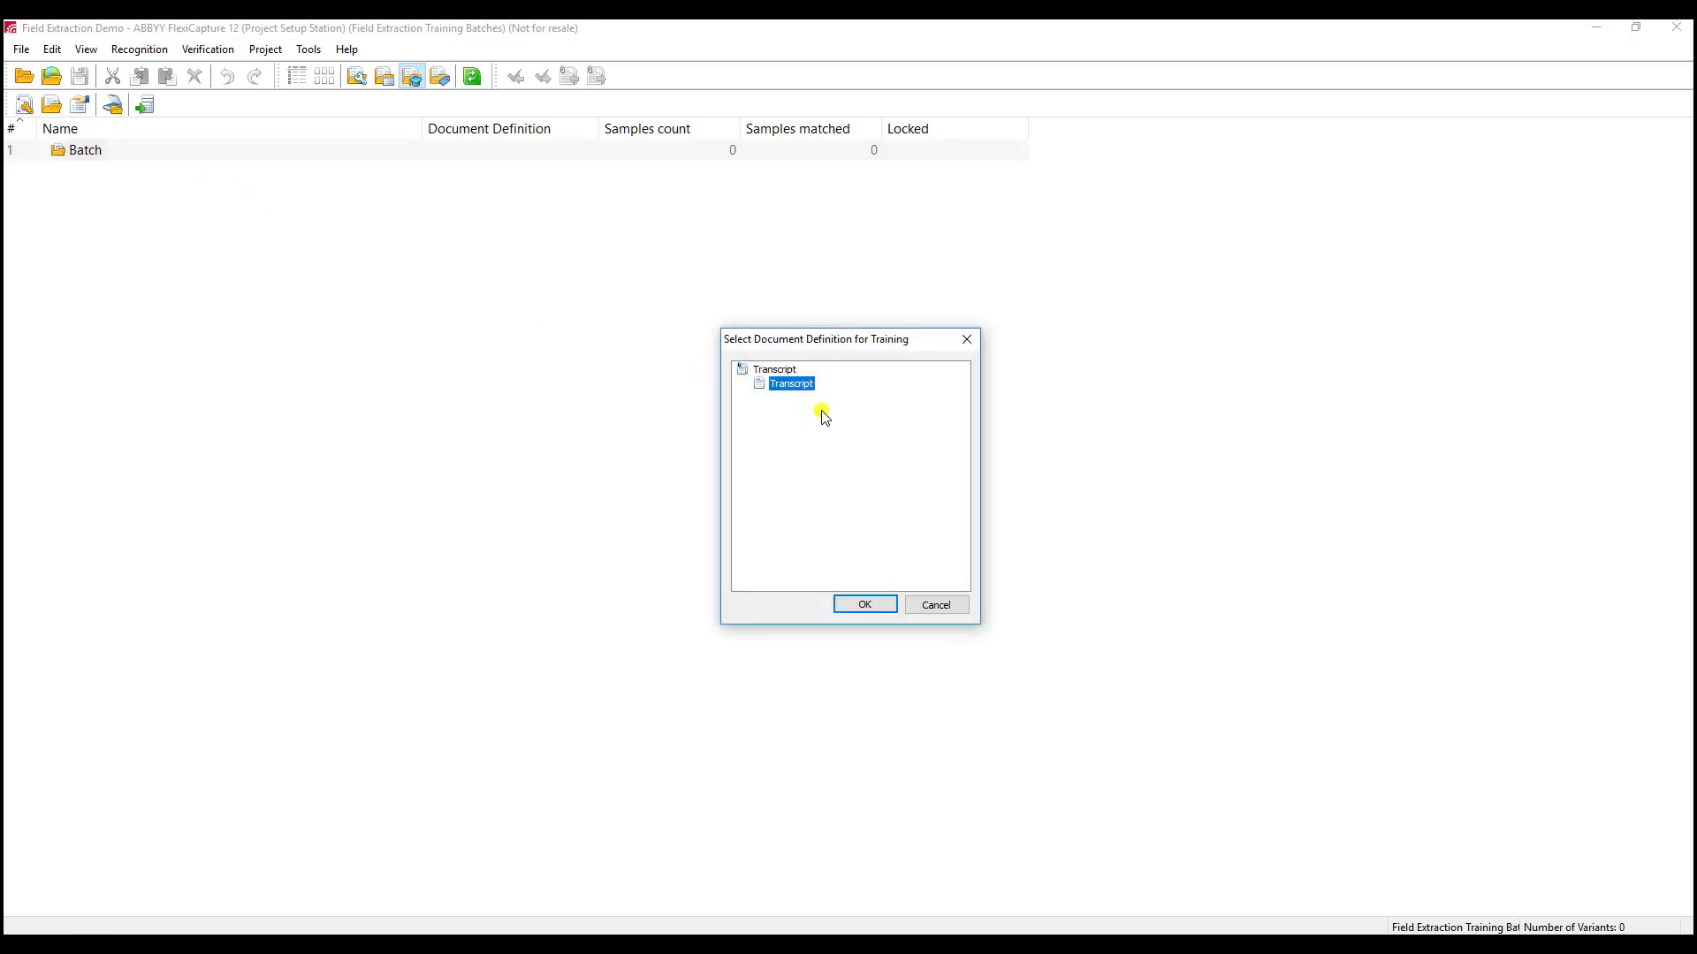
left_click(864, 604)
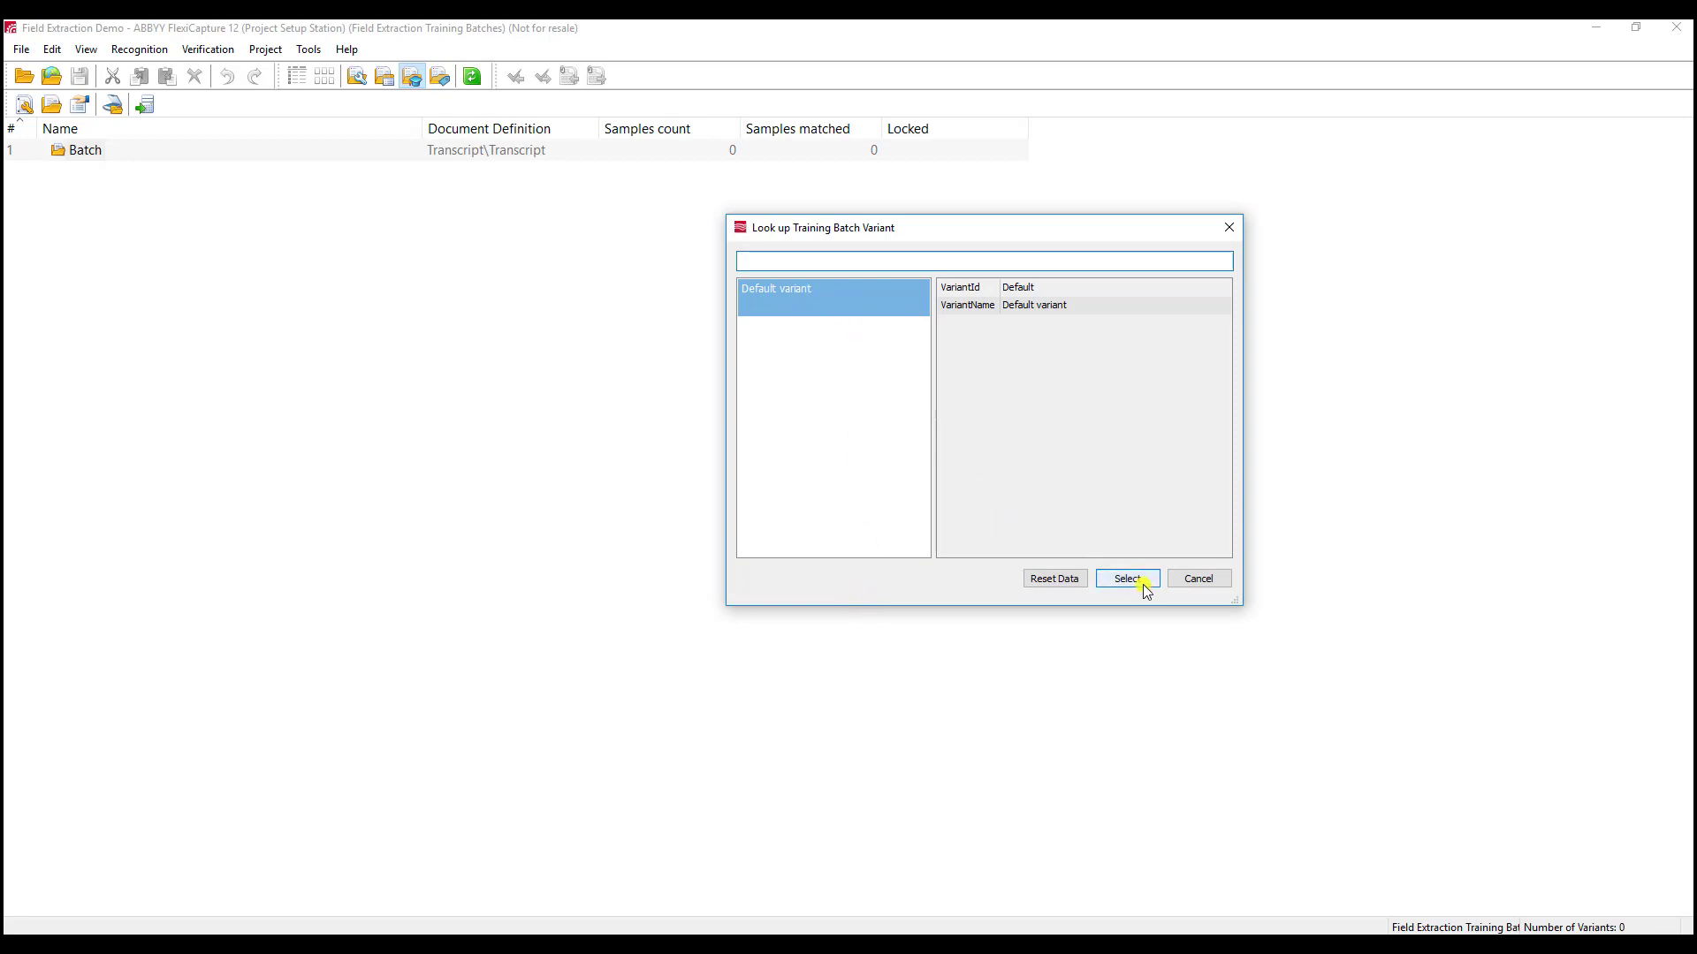
left_click(1127, 579)
- Load transcript1.tif, transcript1a.tif and transcript1b.tif from the Samples folder into the training batch, adding them in background mode
right_click(248, 151)
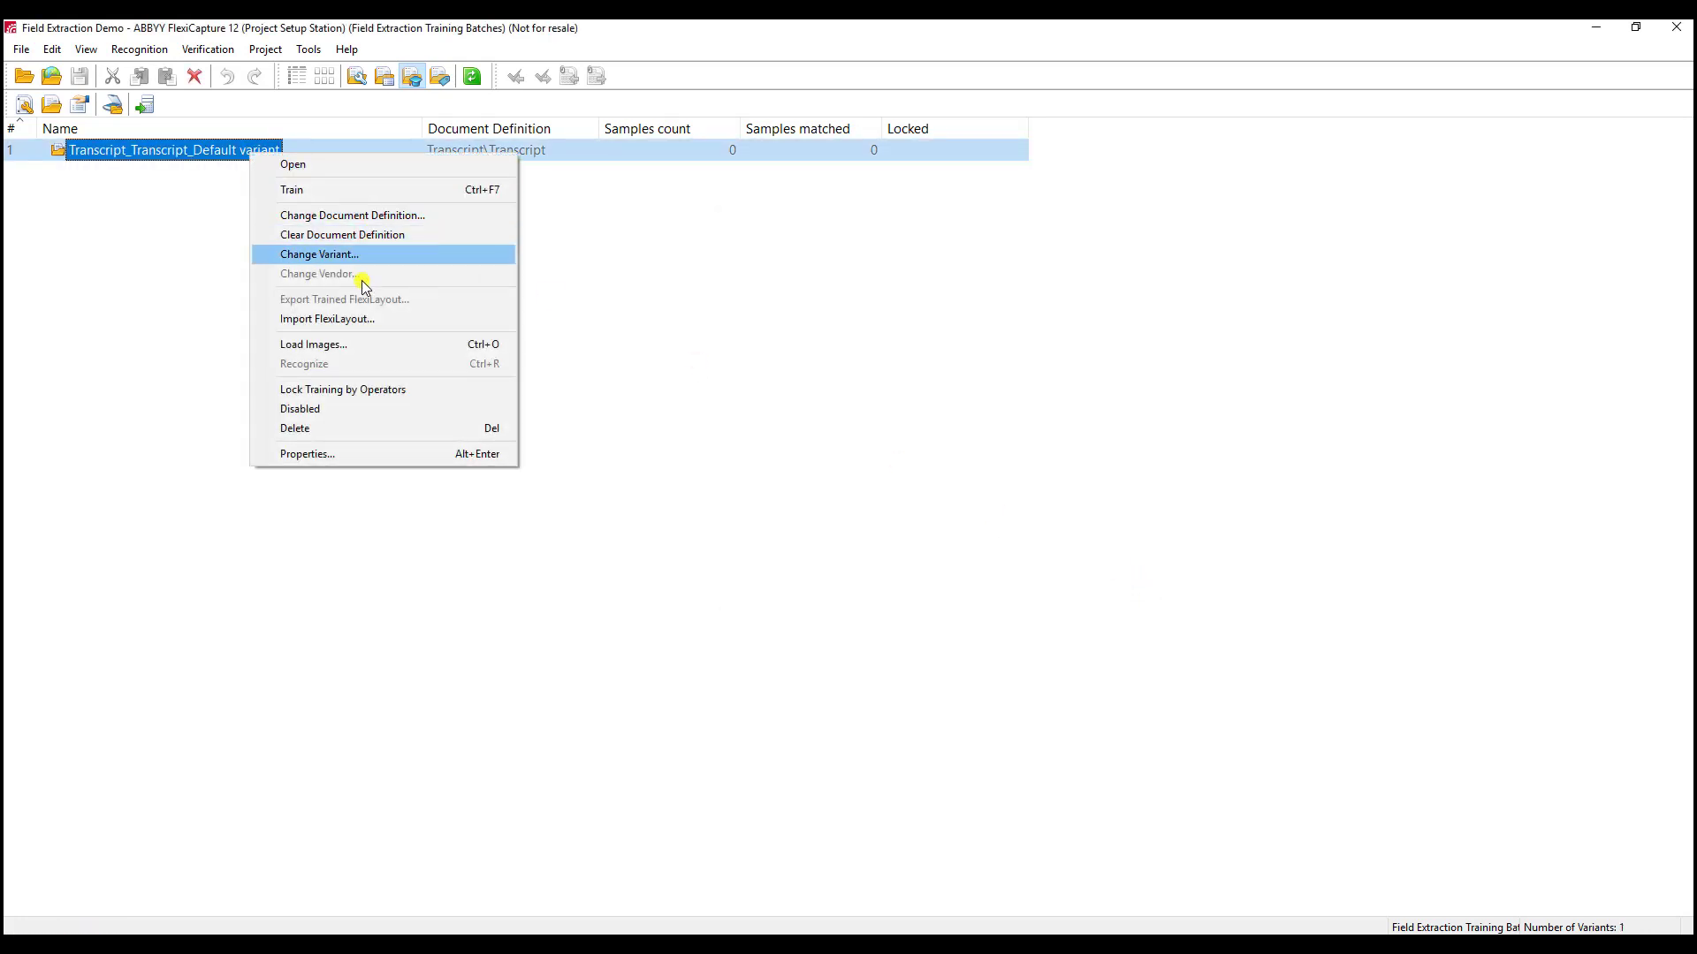
left_click(371, 344)
left_click(778, 468)
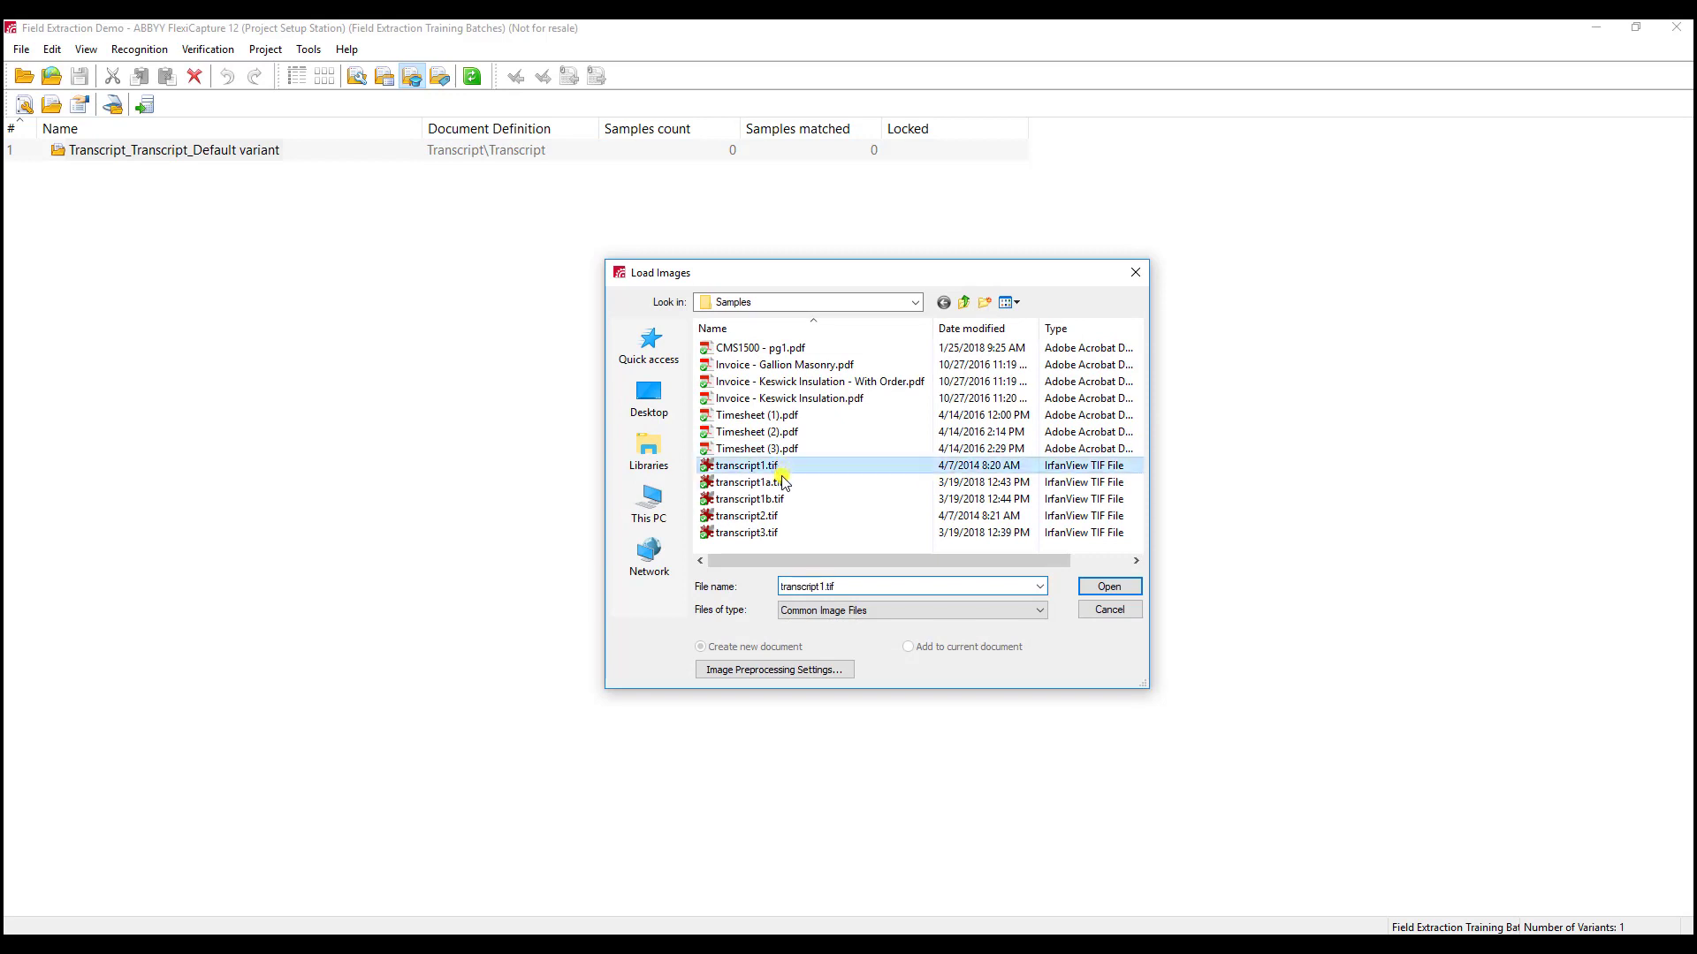
left_click(782, 499, "shift")
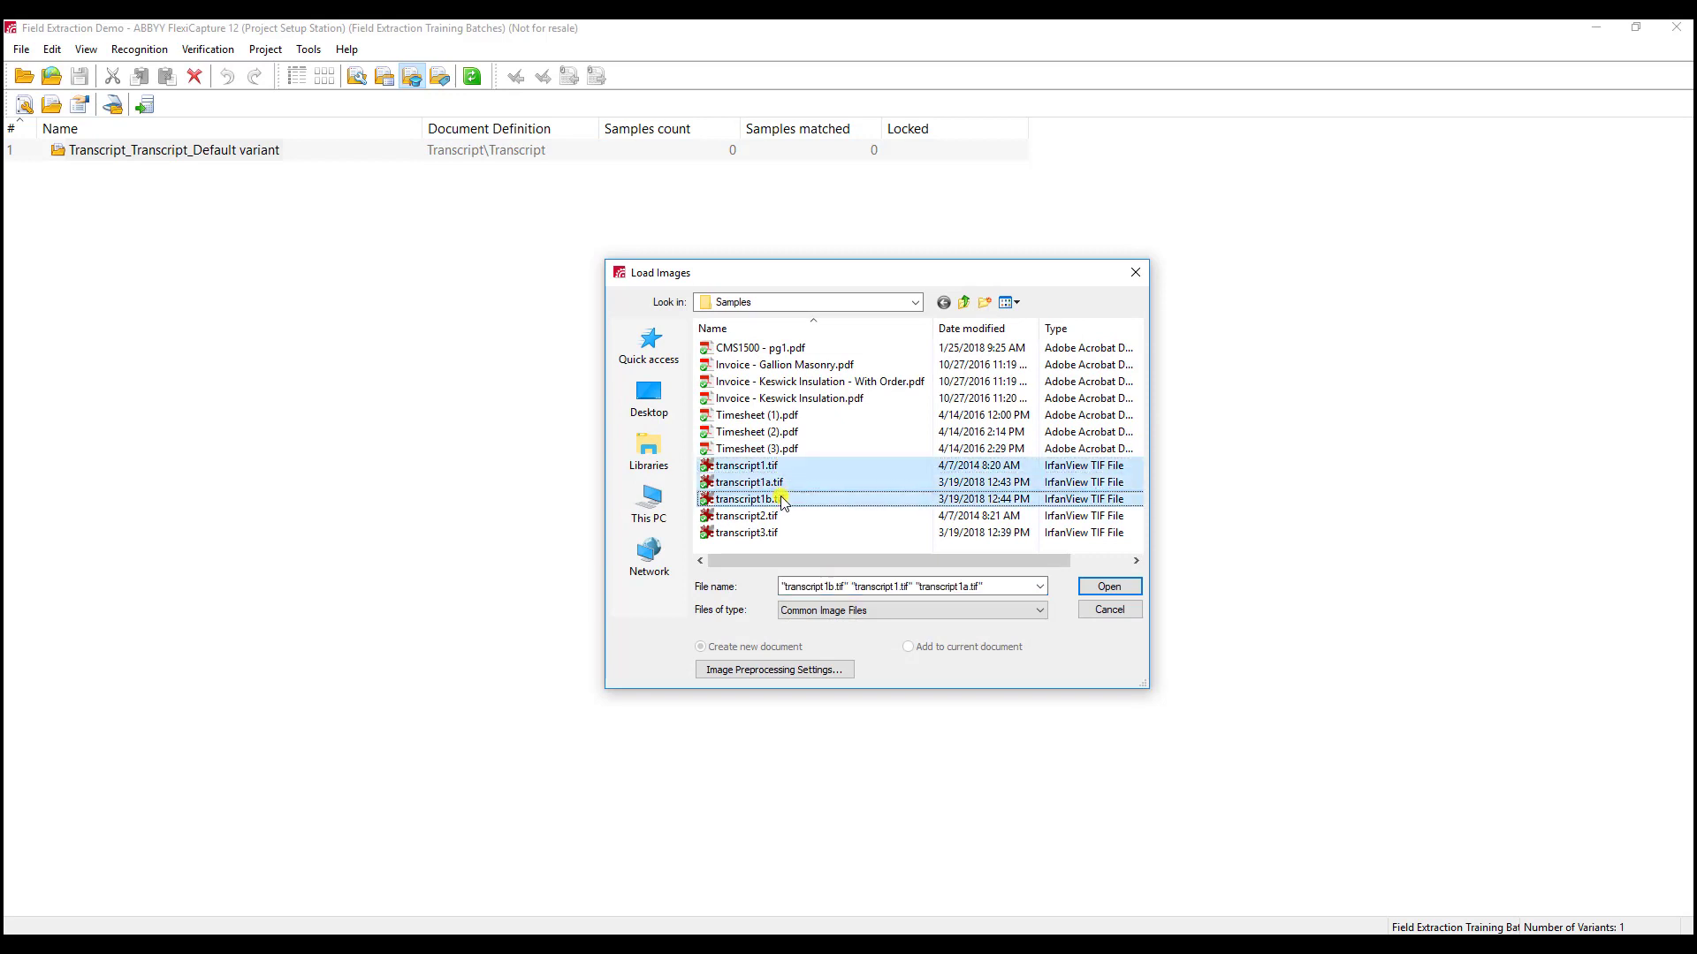
left_click(1110, 586)
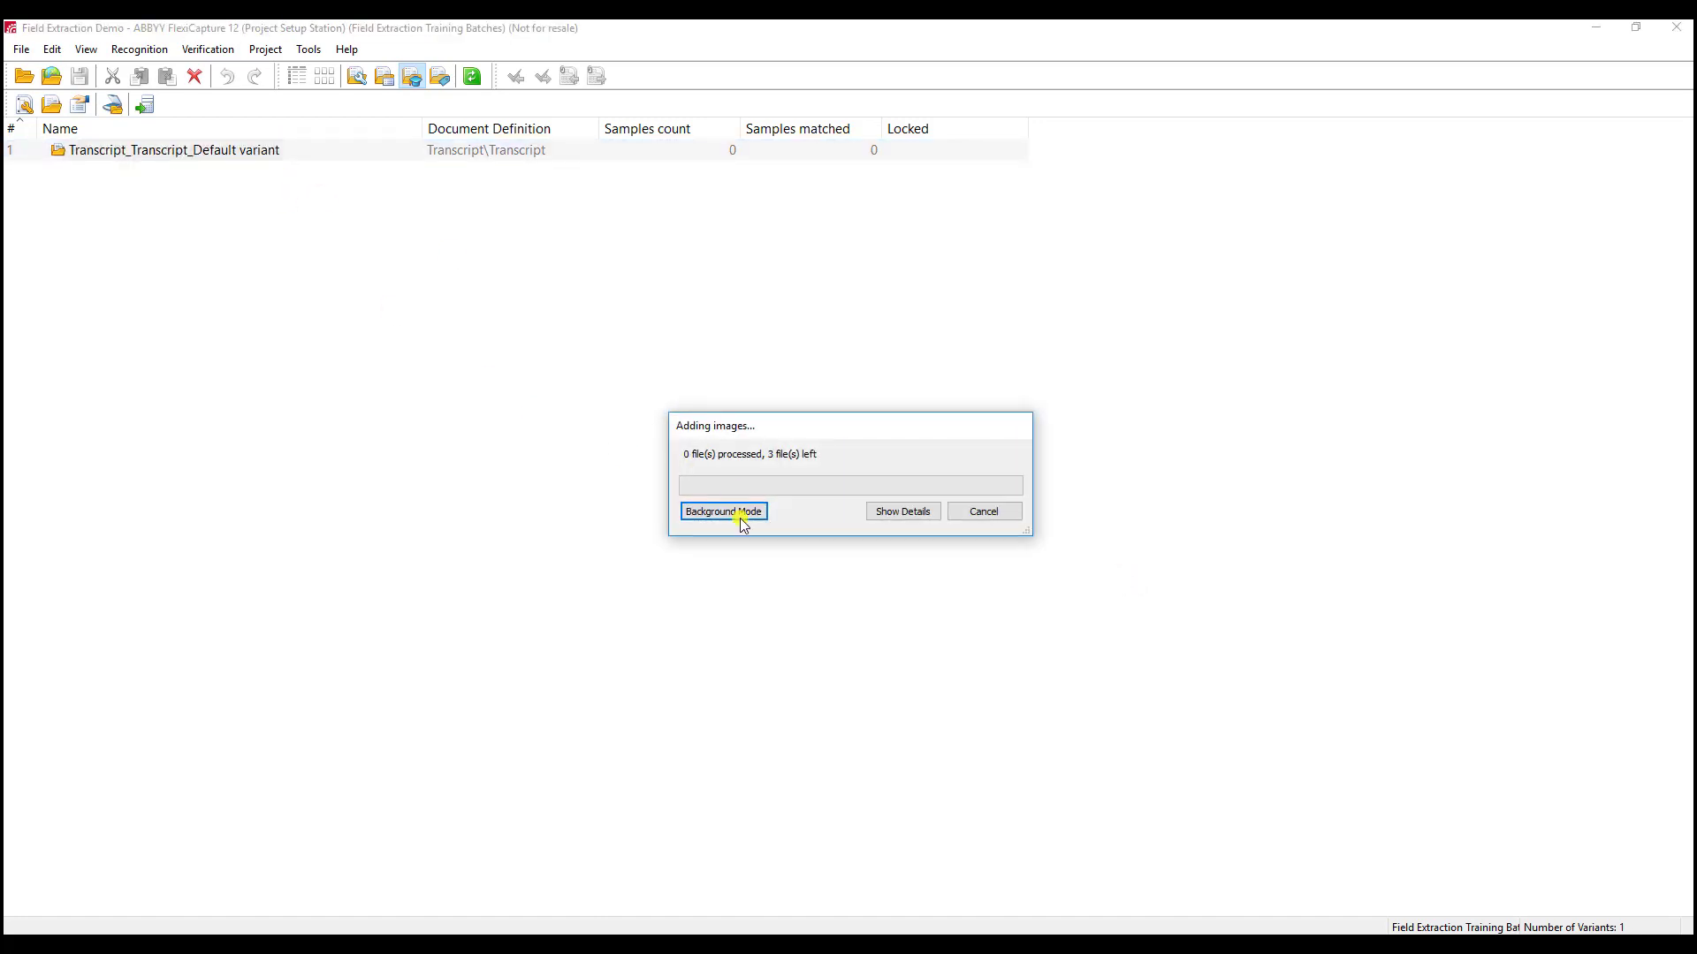
left_click(742, 512)
- Open the training batch and examine where the student name and cumulative GPA appear on each of the three transcripts
double_click(263, 156)
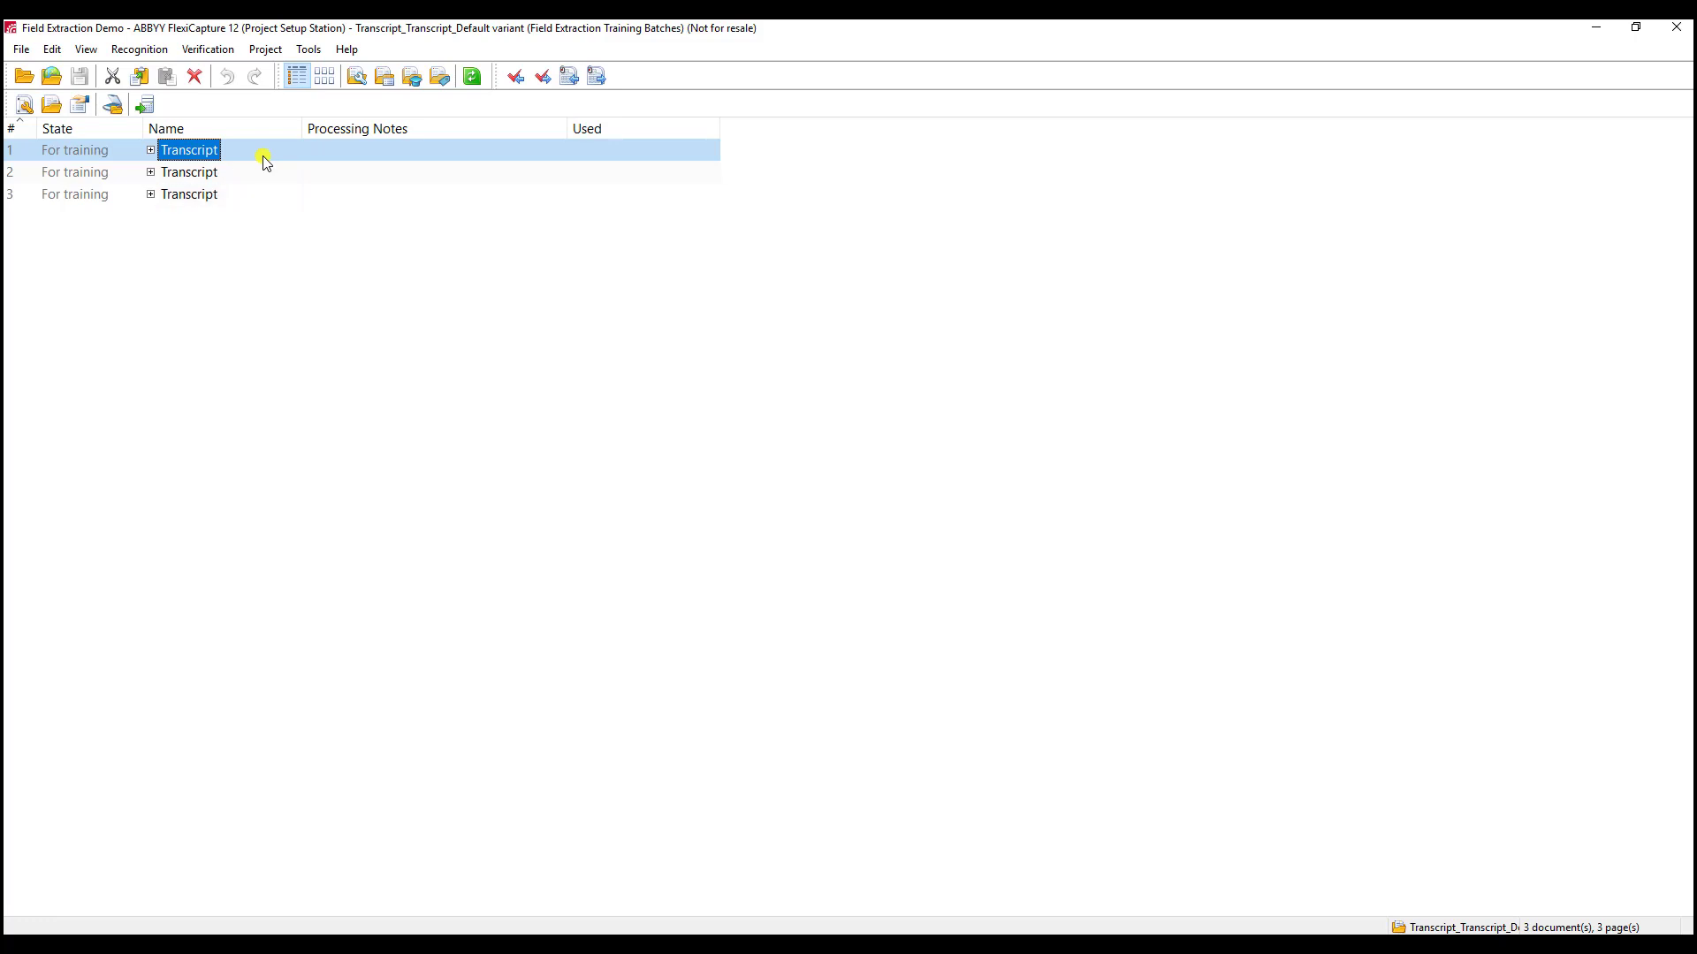
double_click(215, 149)
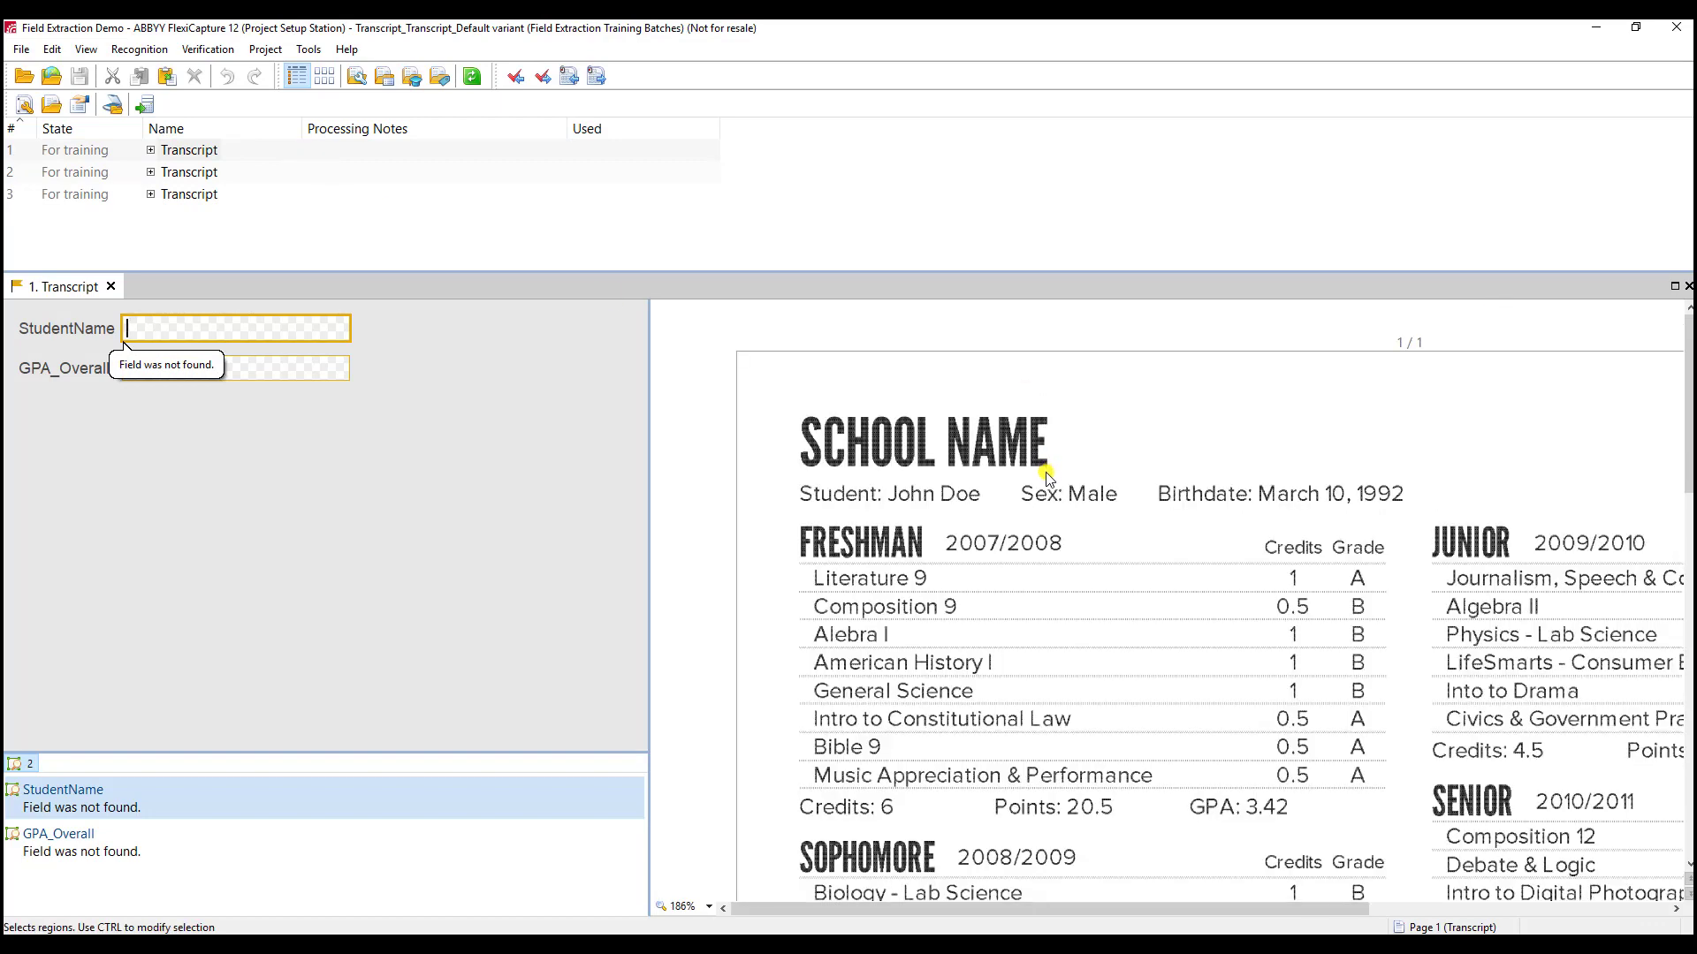
scroll(1045, 477, "down", 1)
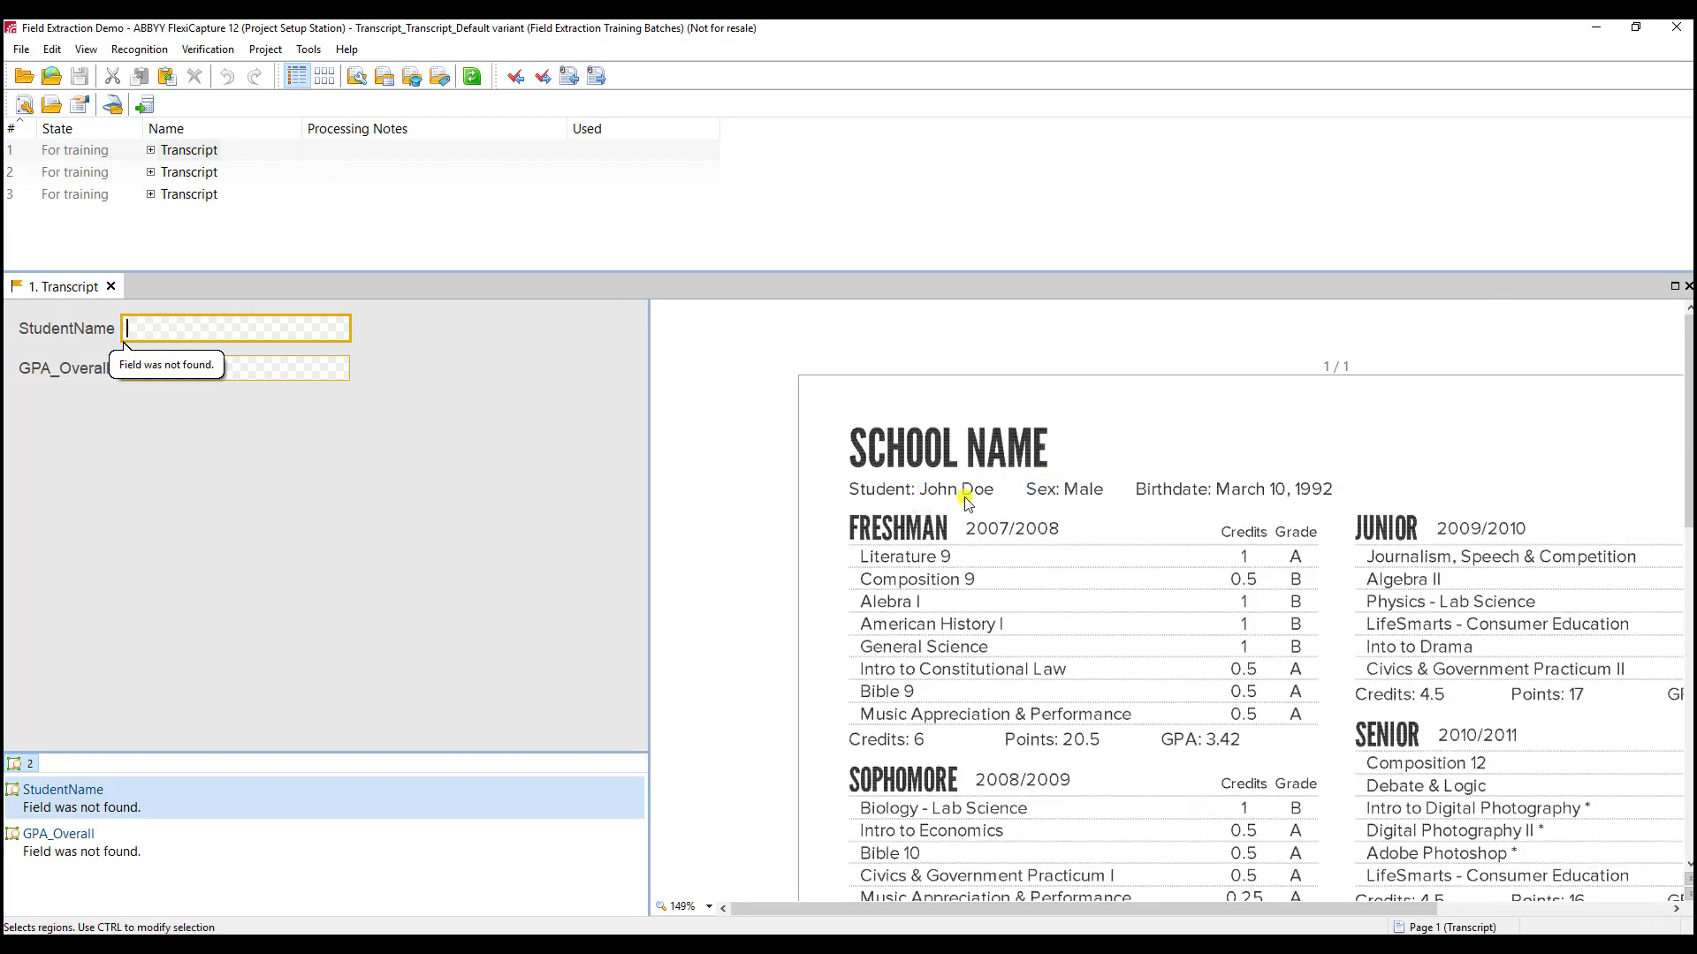
scroll(1350, 562, "down", 3)
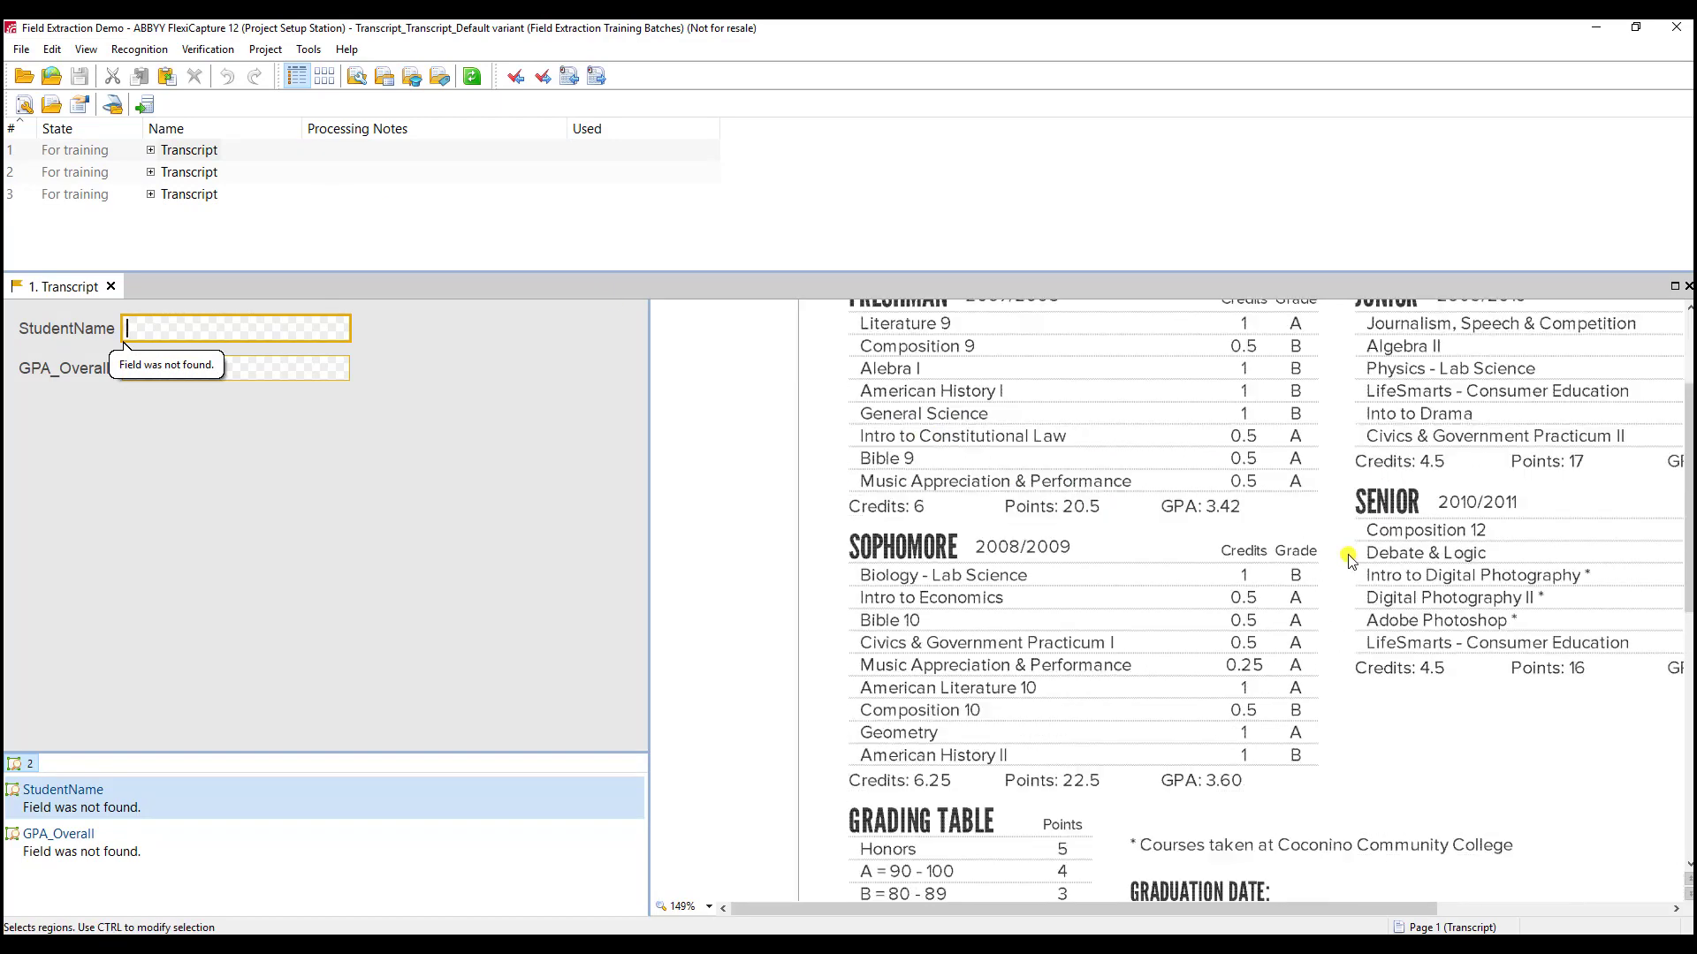
scroll(1349, 559, "down", 1)
scroll(1293, 827, "down", 3)
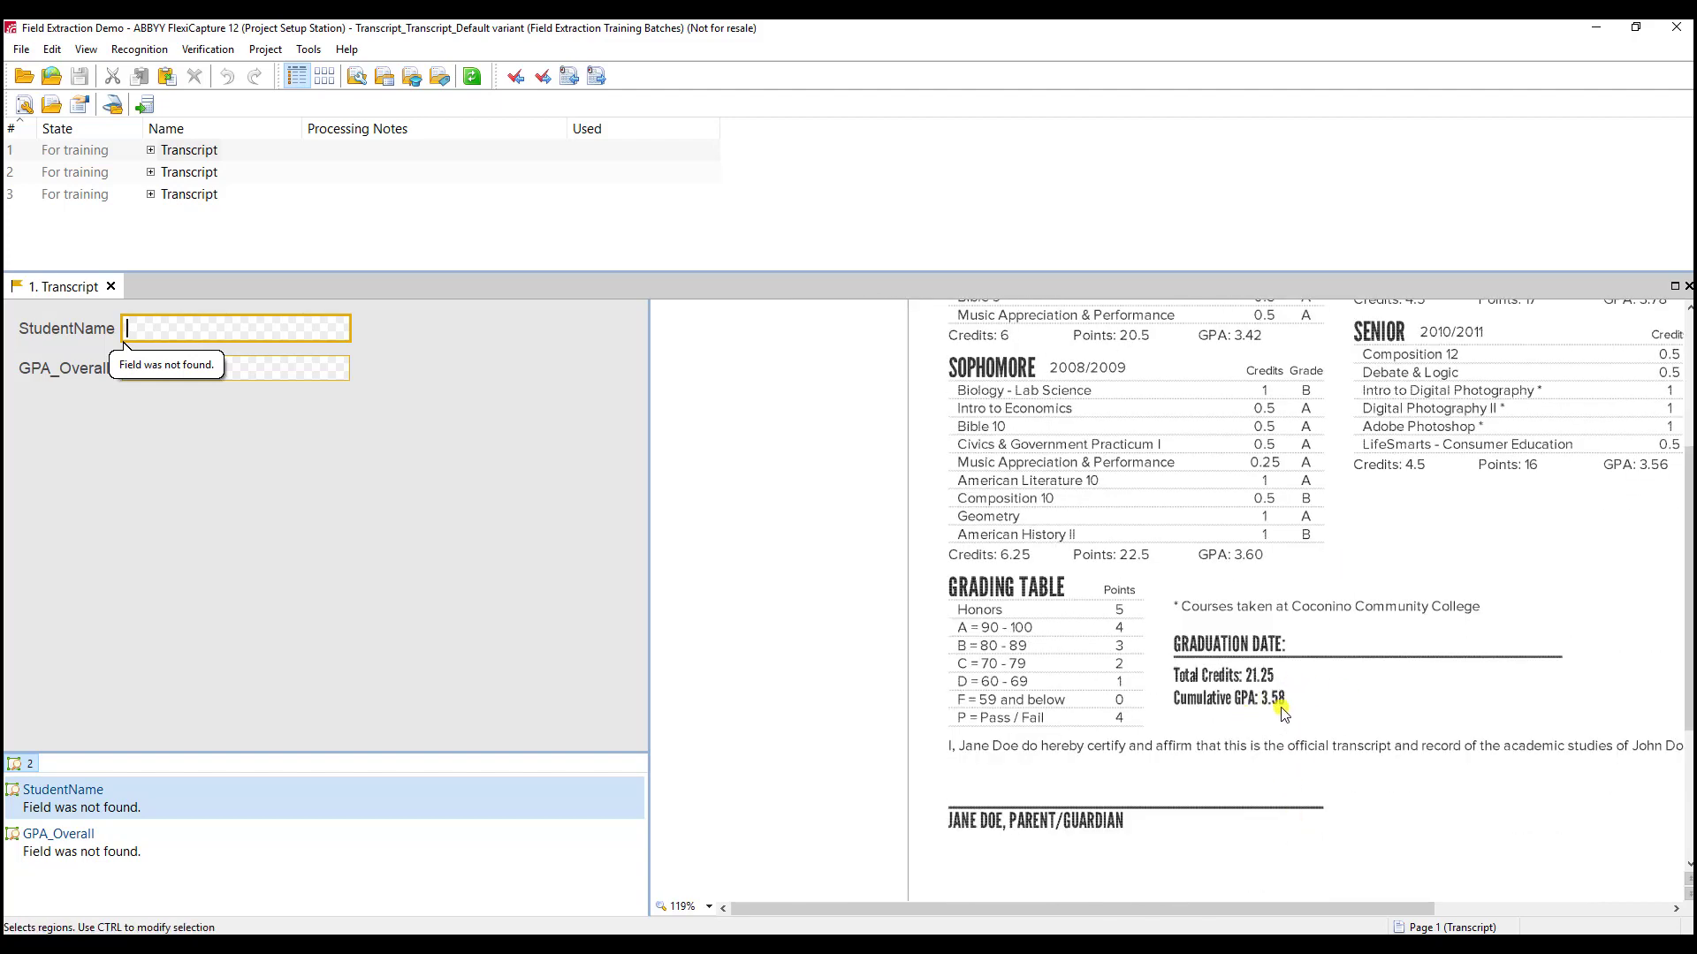
double_click(213, 172)
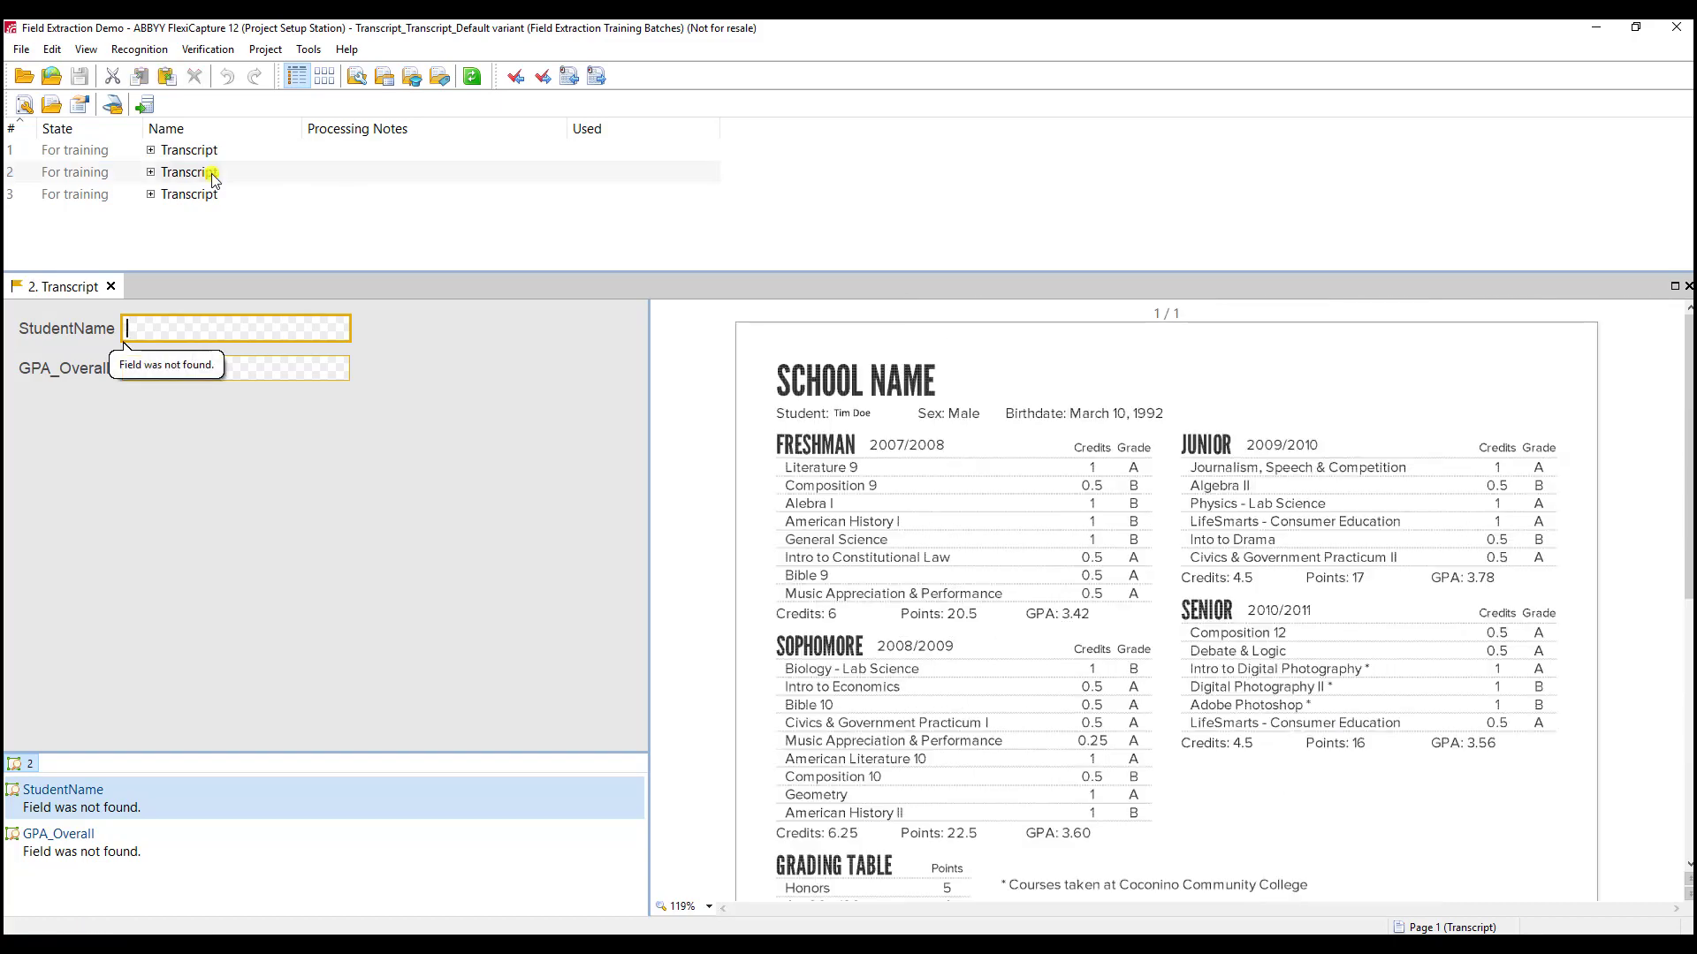
scroll(1160, 625, "down", 6)
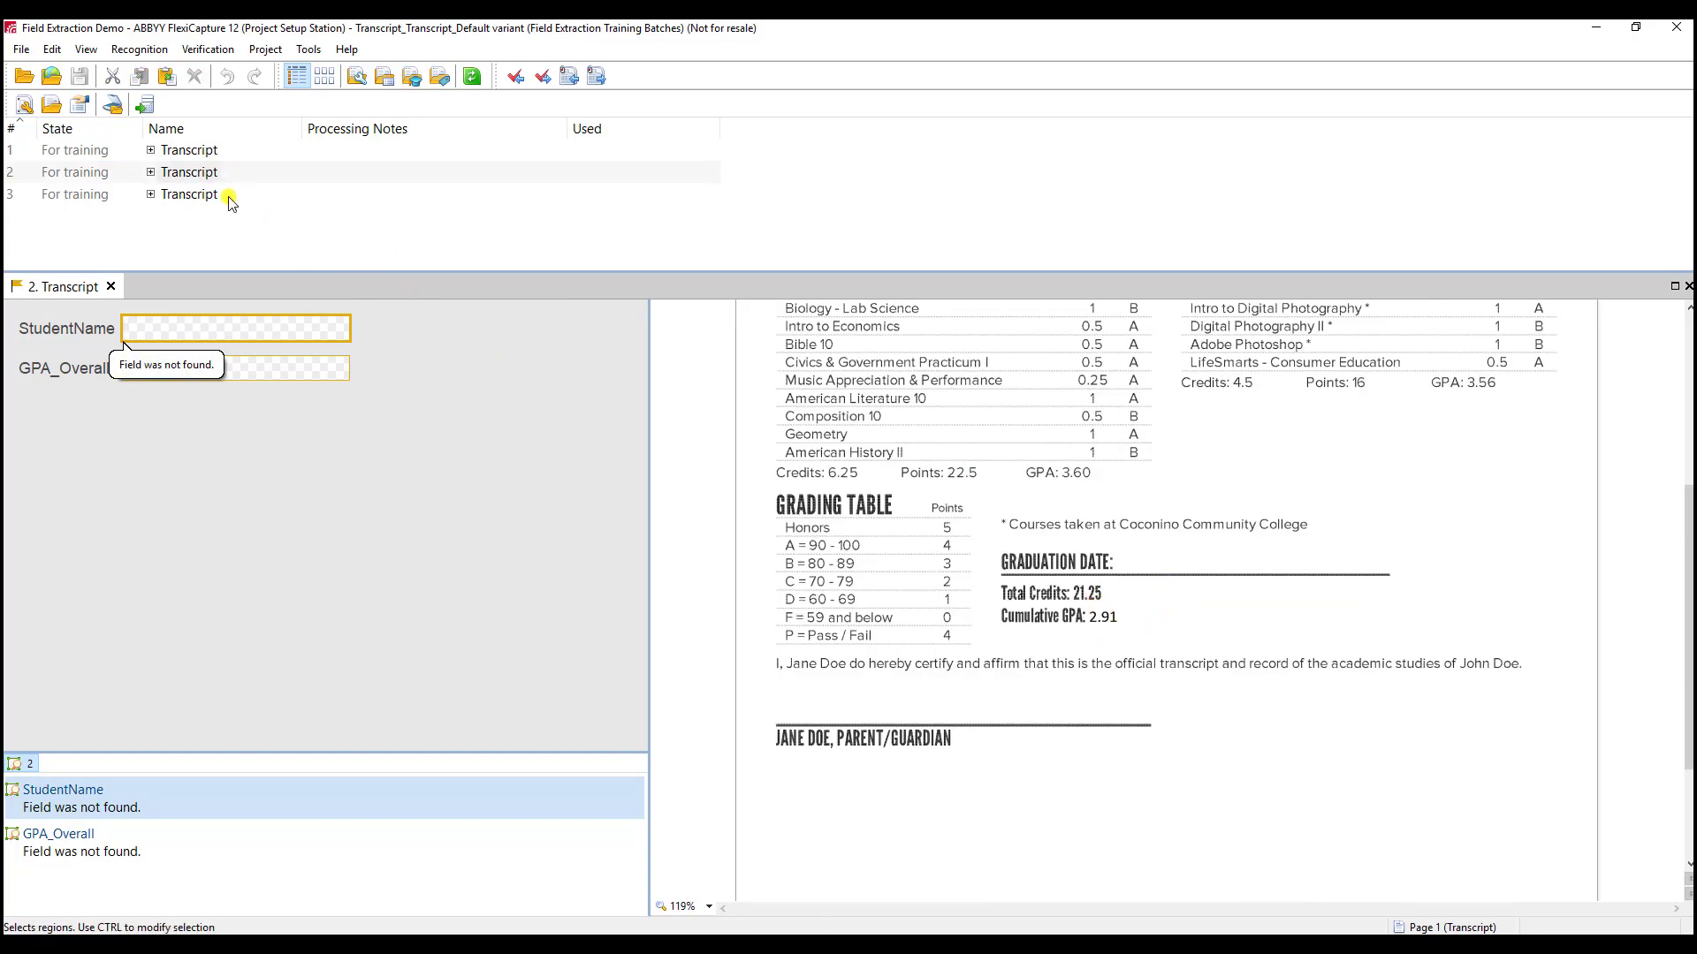
left_click(205, 198)
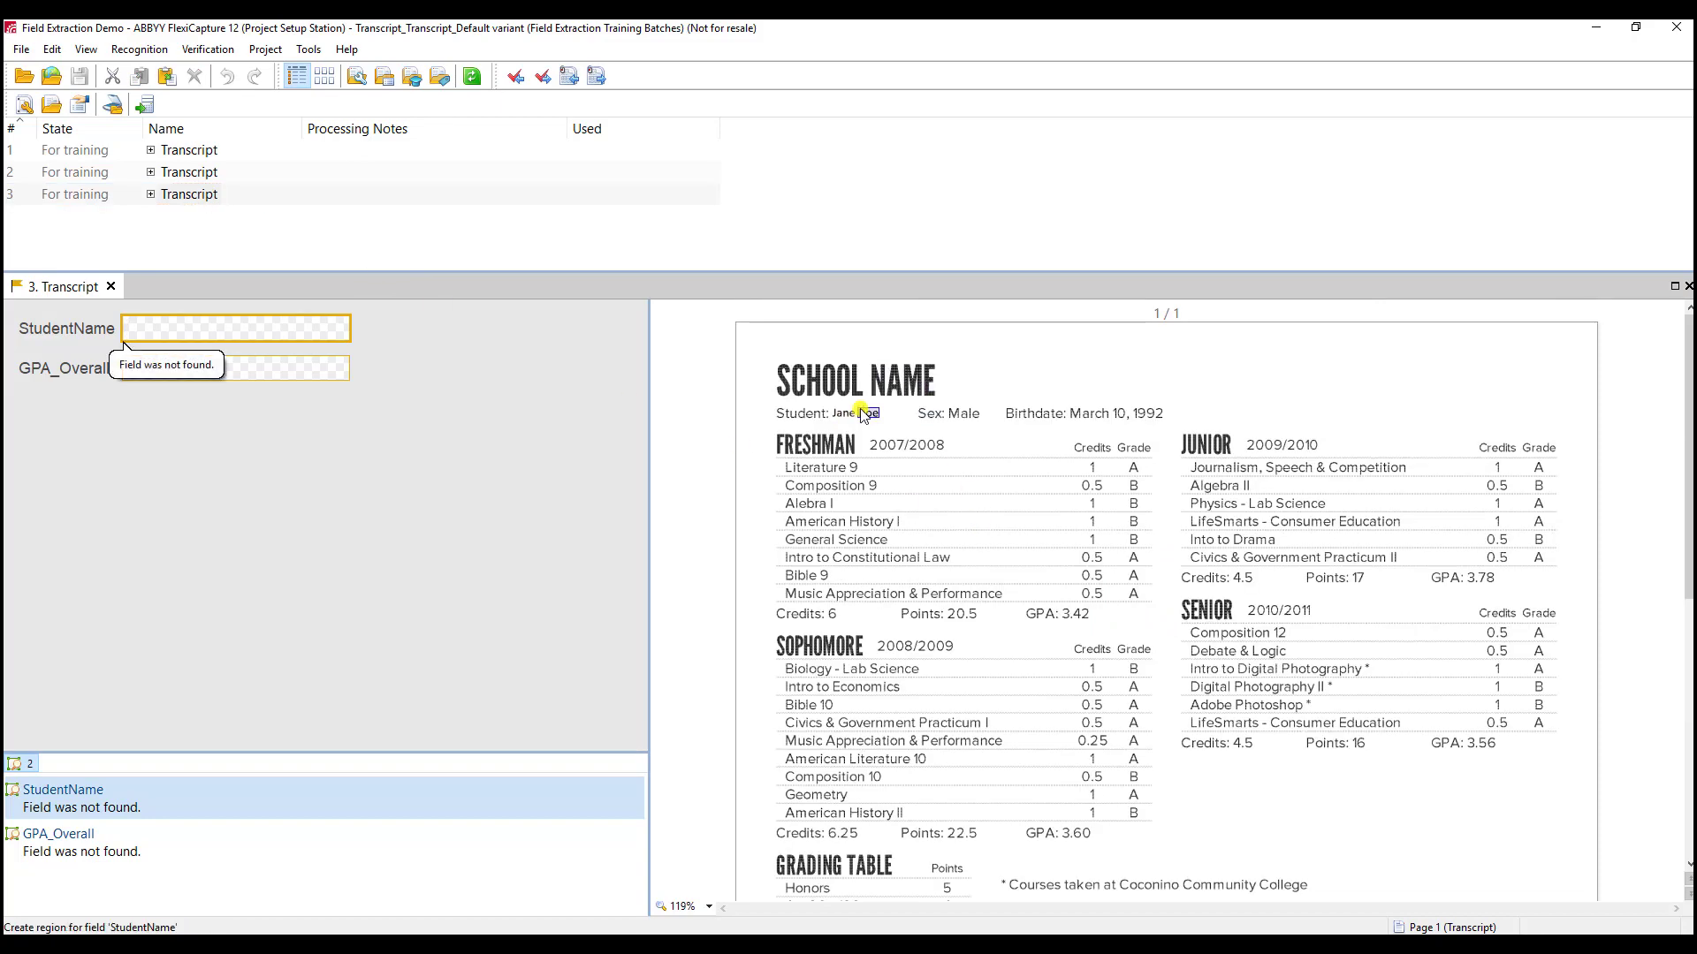
scroll(1197, 584, "down", 9)
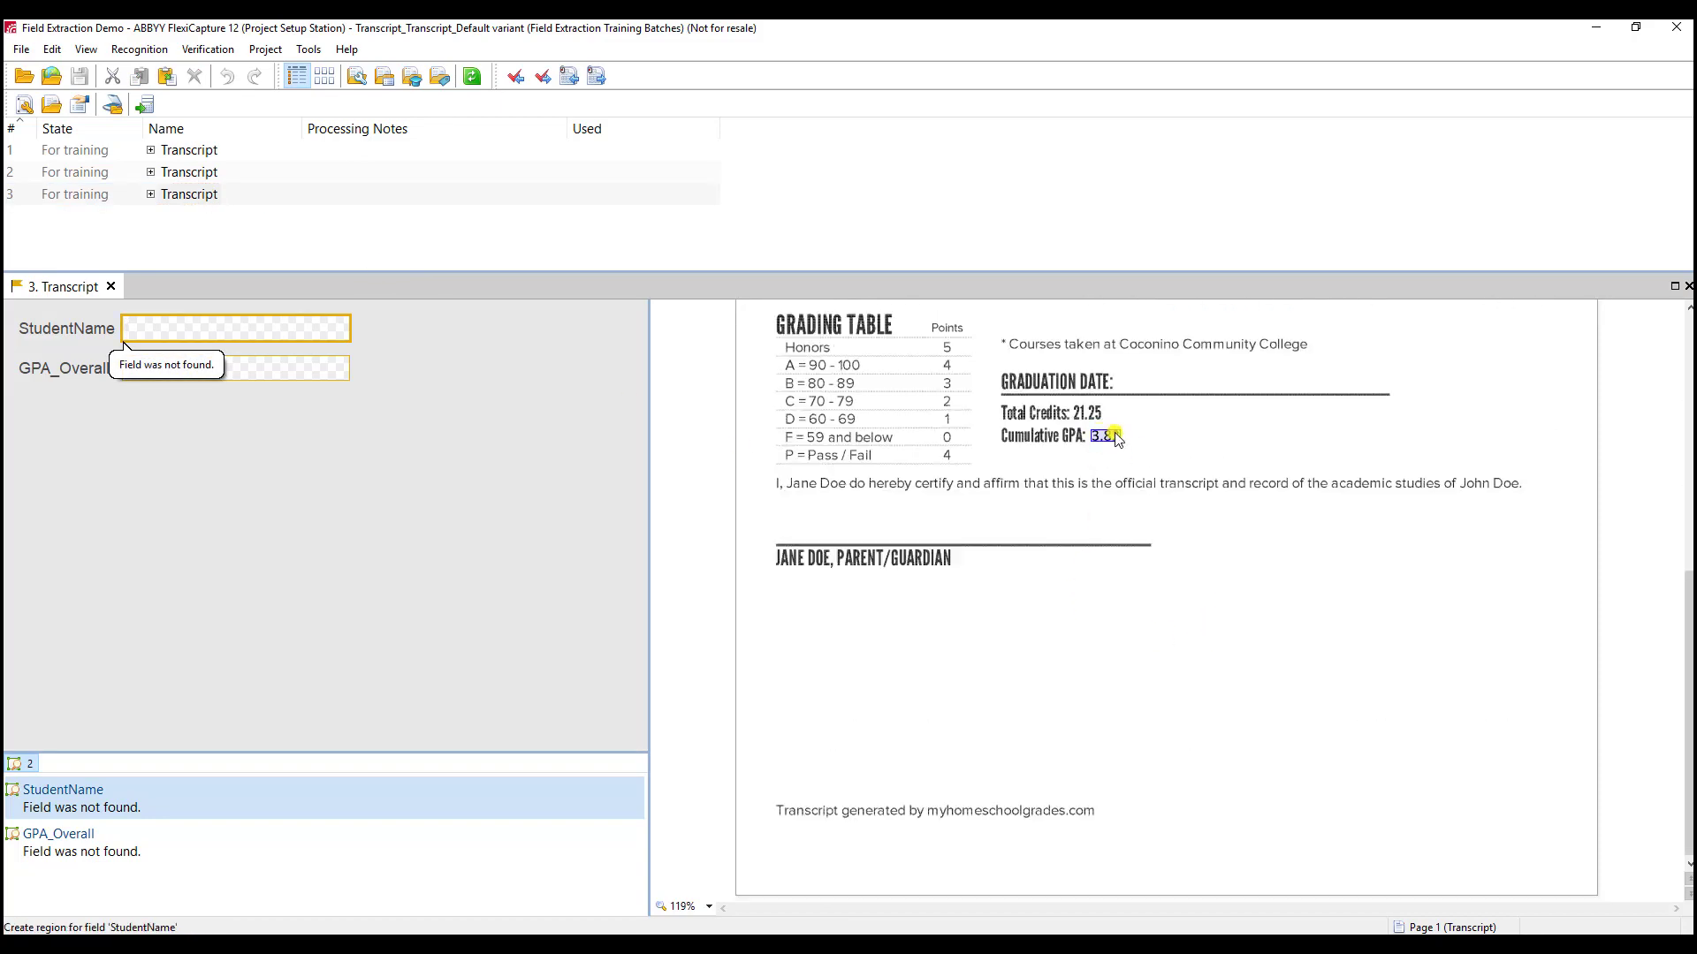
- On the first training transcript, mark the student's name as the StudentName region and the Cumulative GPA value as the GPA_Overall region
left_click(202, 152)
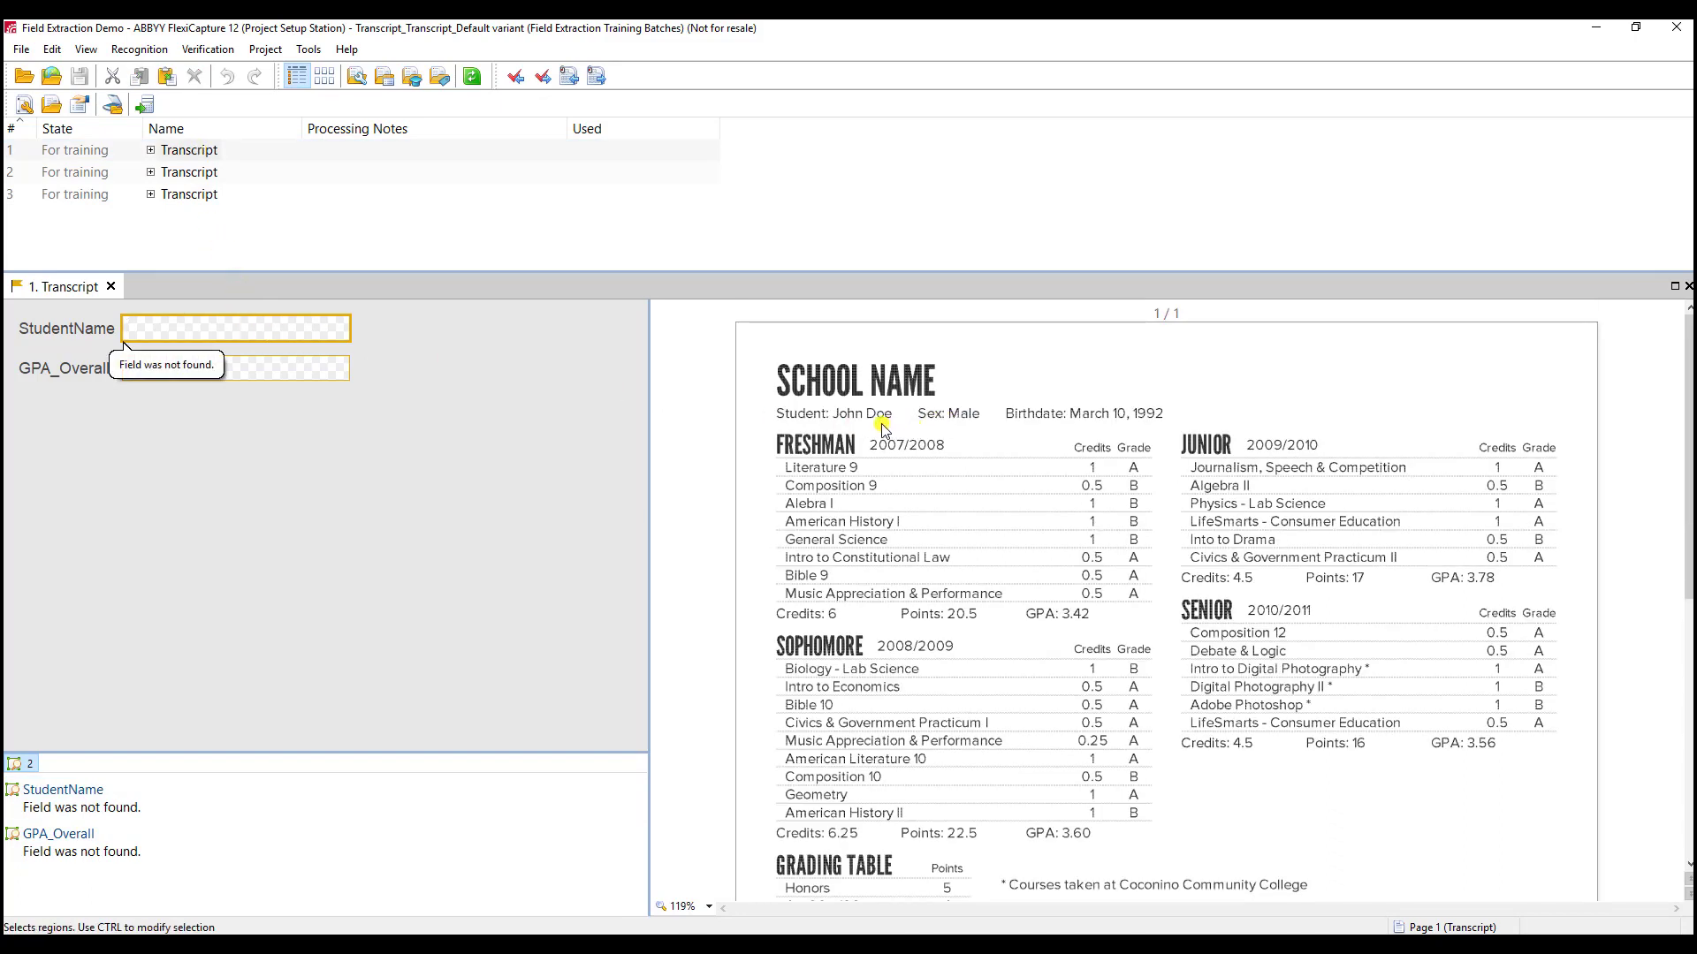
left_click_drag(848, 417, 891, 419)
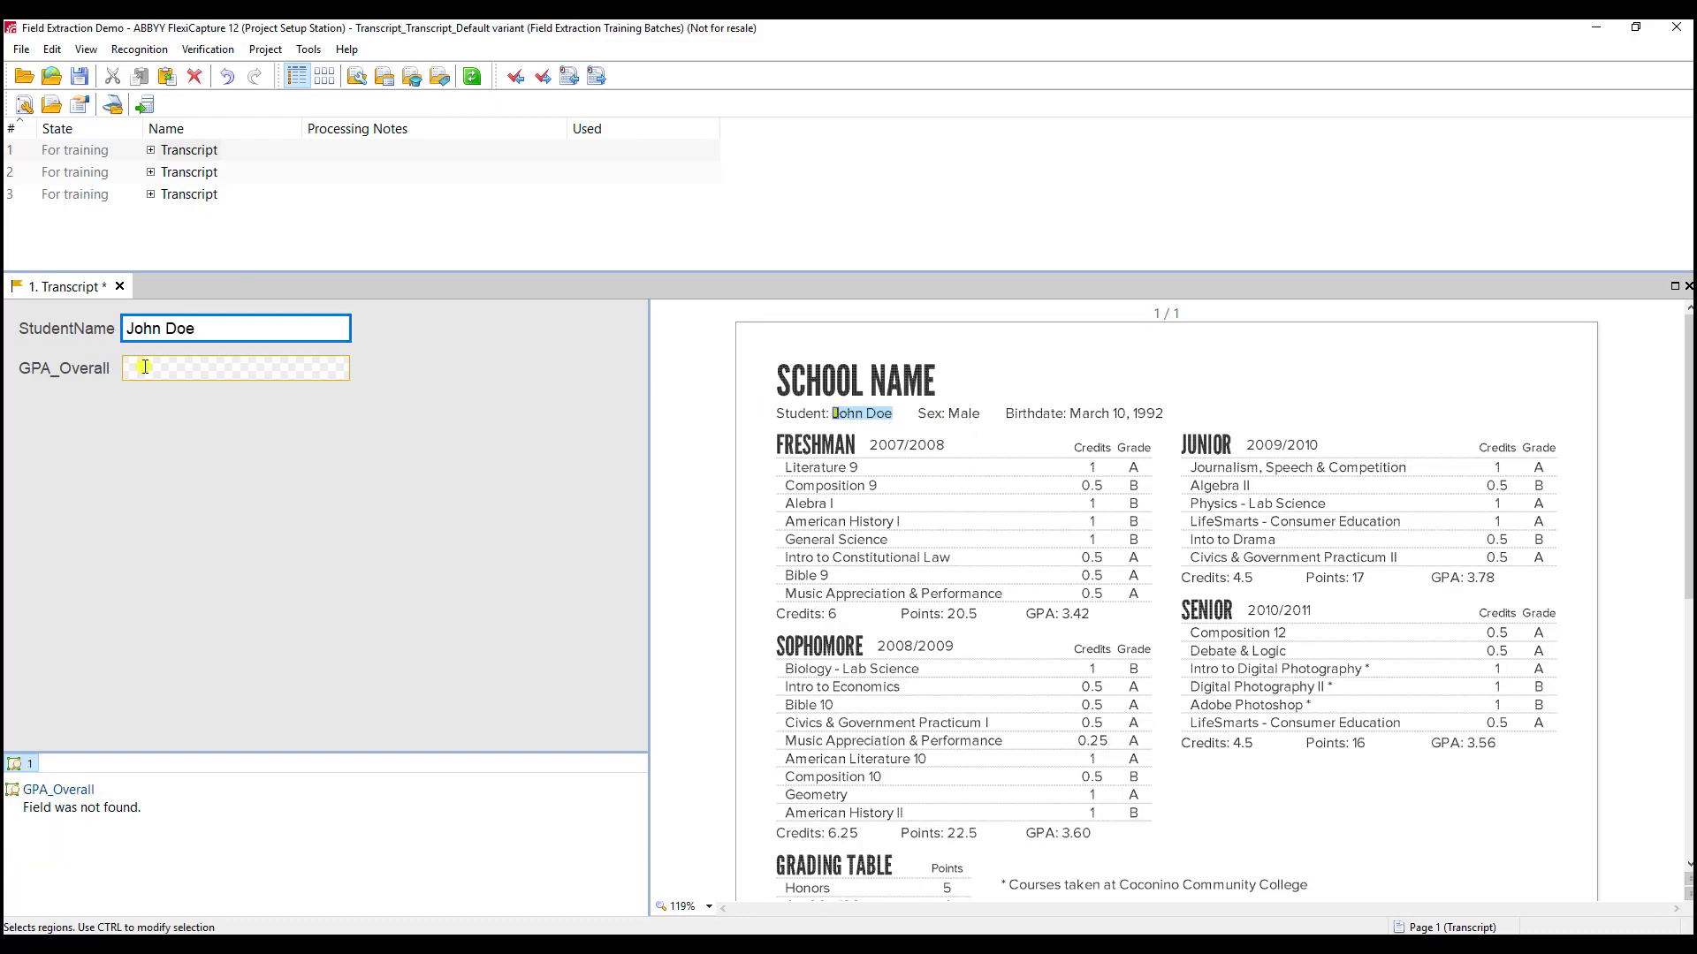
scroll(1176, 623, "down", 4)
left_click_drag(1116, 616, 1101, 615)
- On the second training transcript, draw the StudentName region around the student's name and the GPA_Overall region around the Cumulative GPA value
double_click(173, 171)
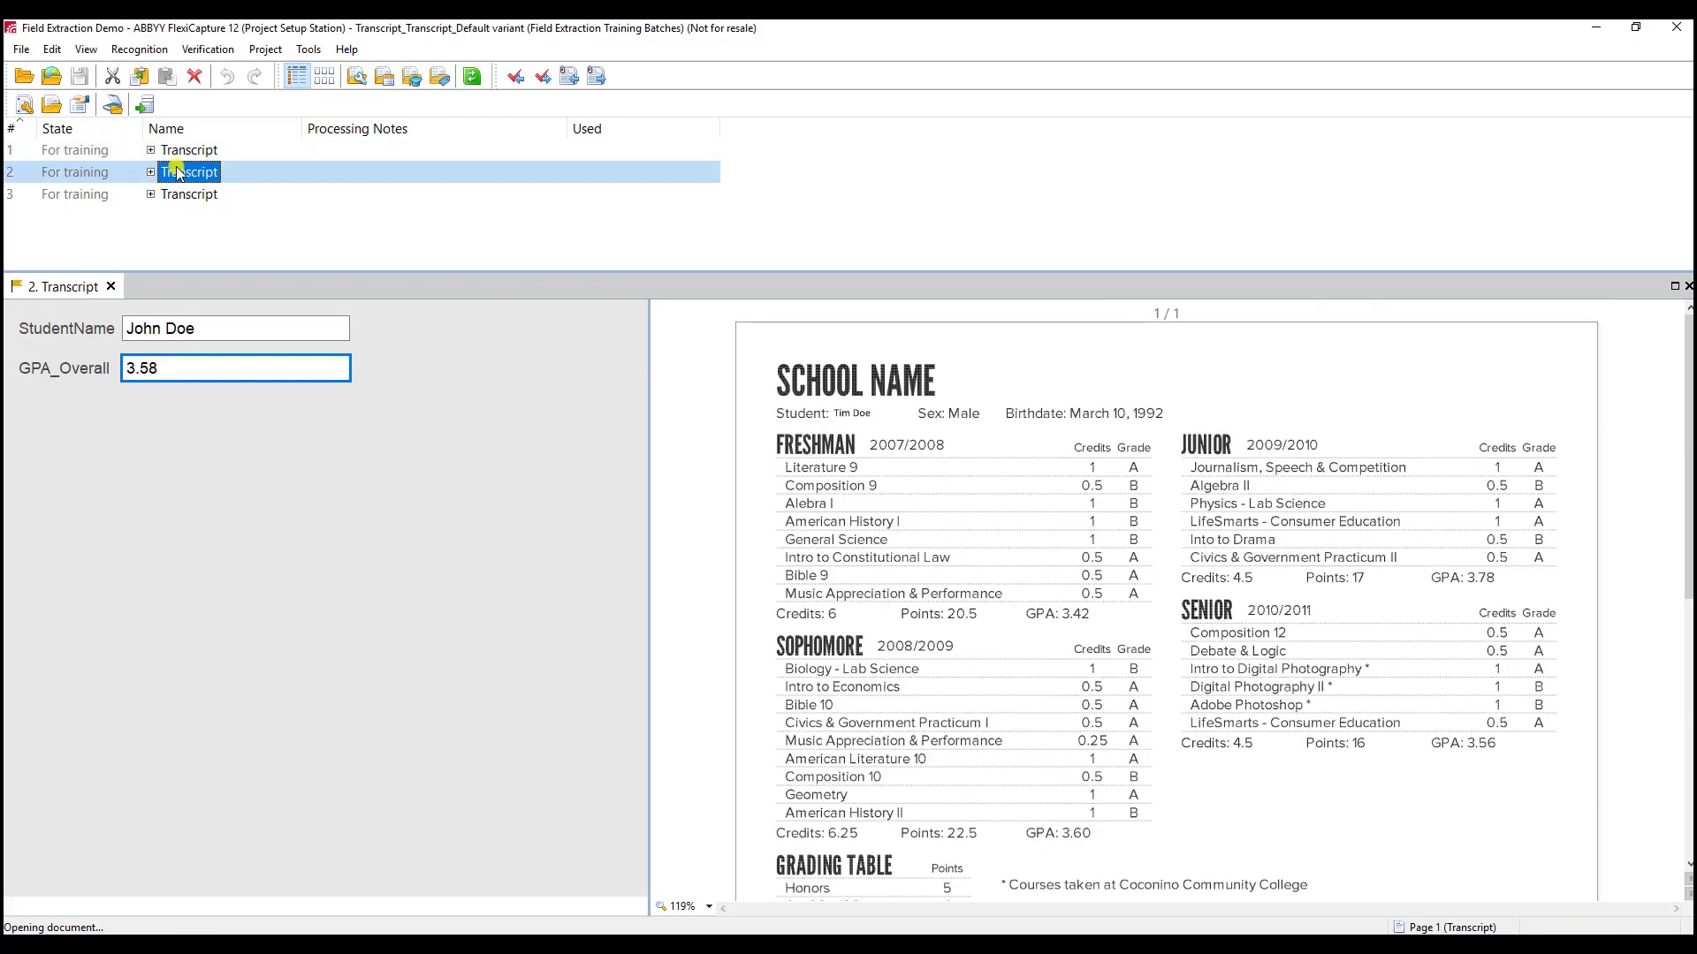
left_click_drag(847, 419, 879, 423)
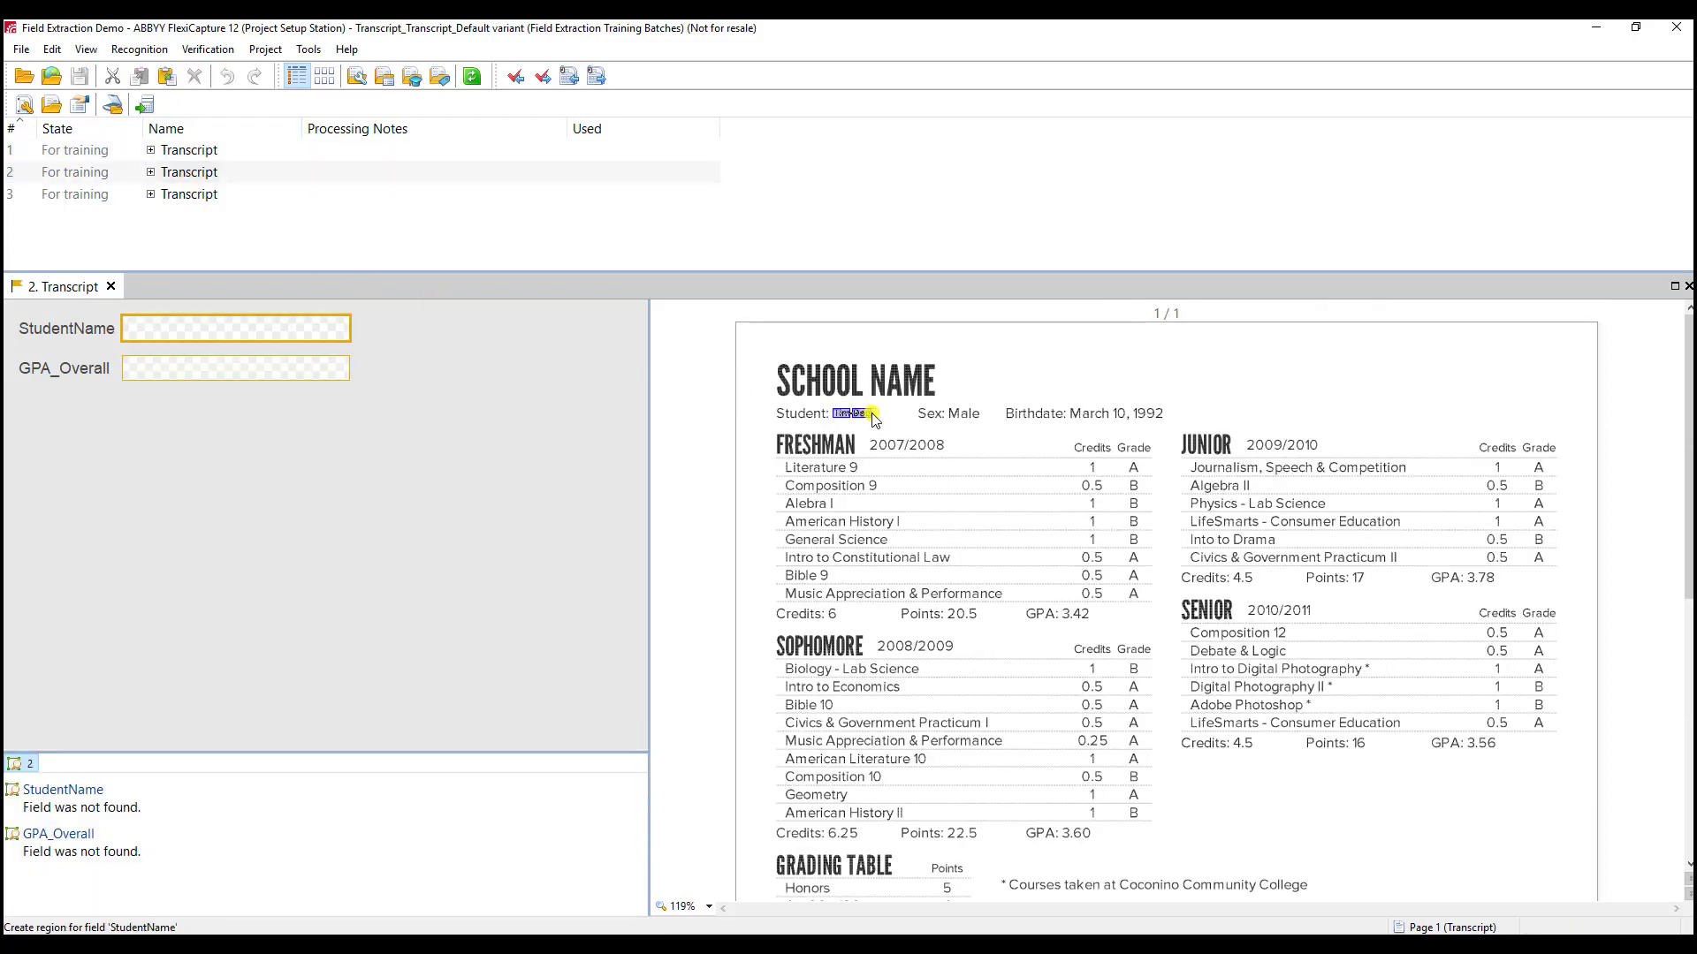
scroll(946, 477, "down", 4)
left_click_drag(1089, 610, 1117, 623)
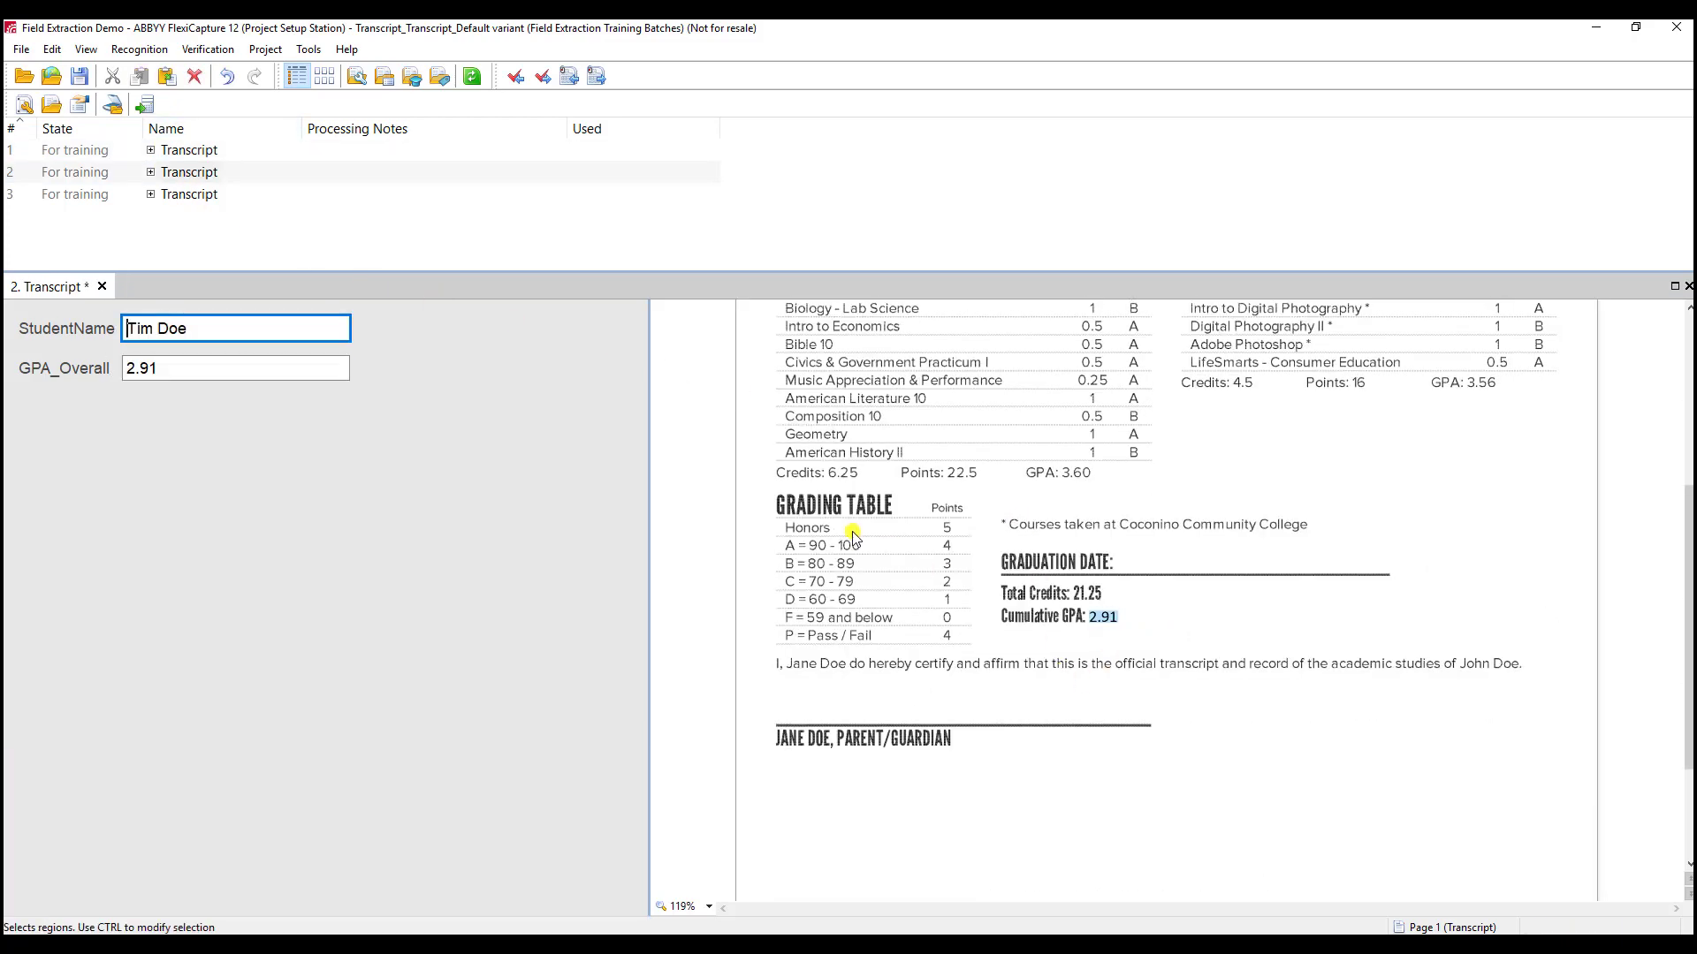
- On the third training transcript, assign the StudentName region to the student's name and the GPA_Overall region to the Cumulative GPA value
left_click(188, 195)
double_click(188, 194)
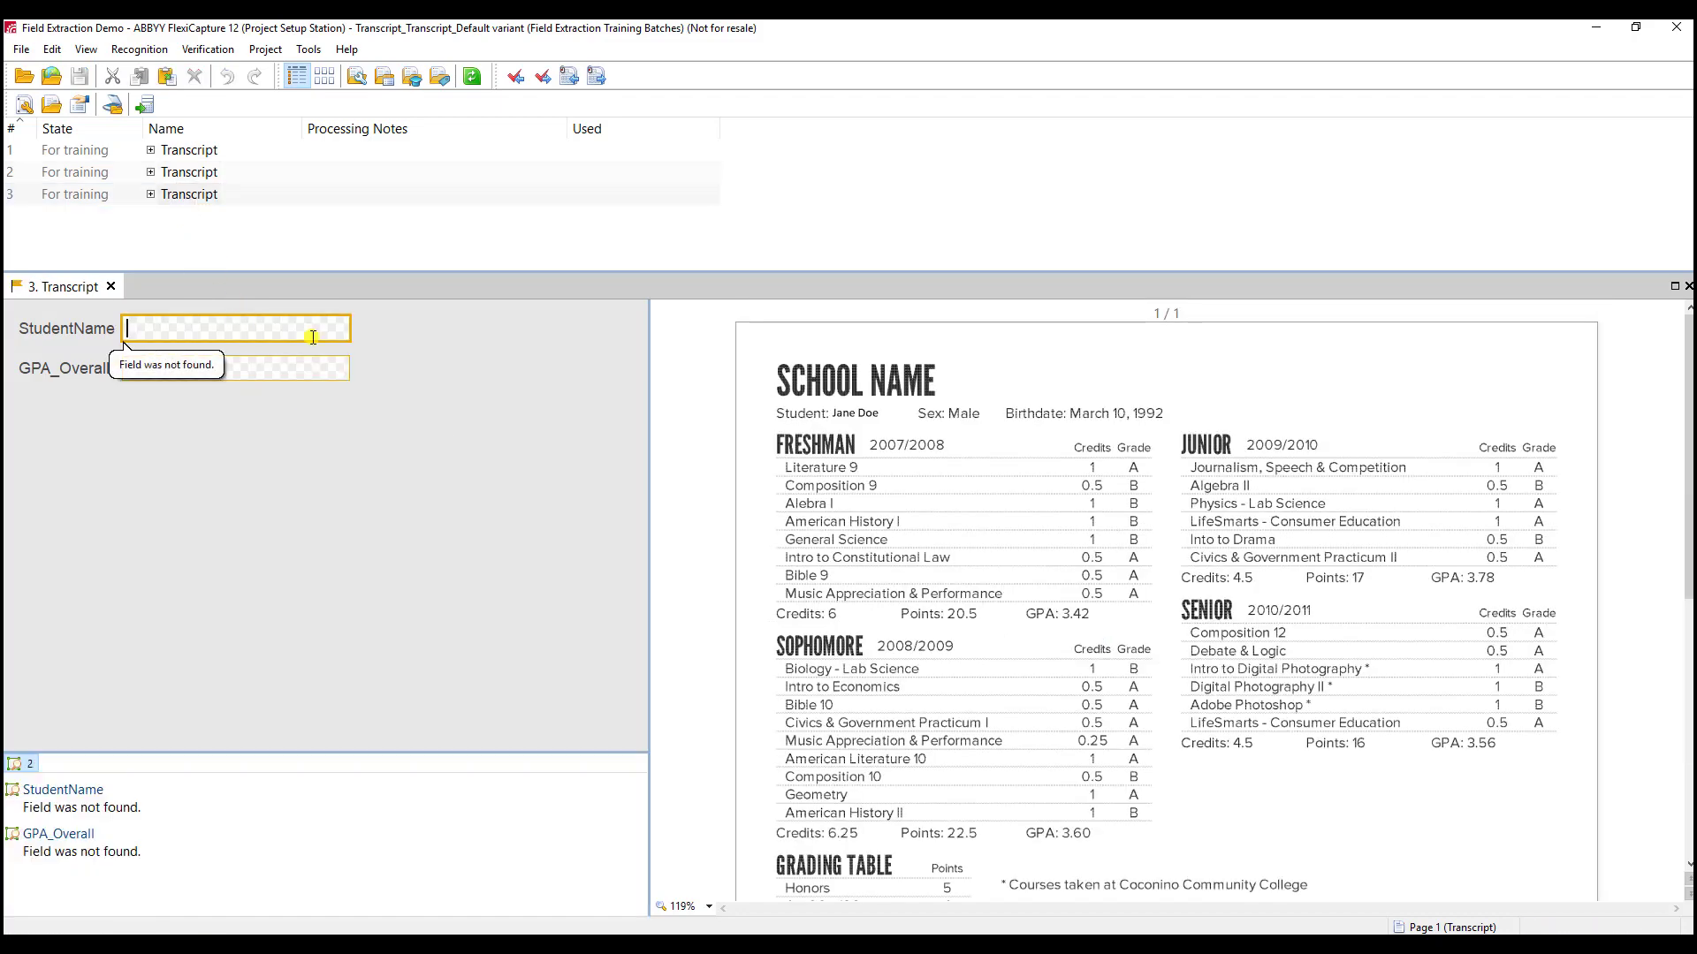
left_click_drag(832, 408, 879, 419)
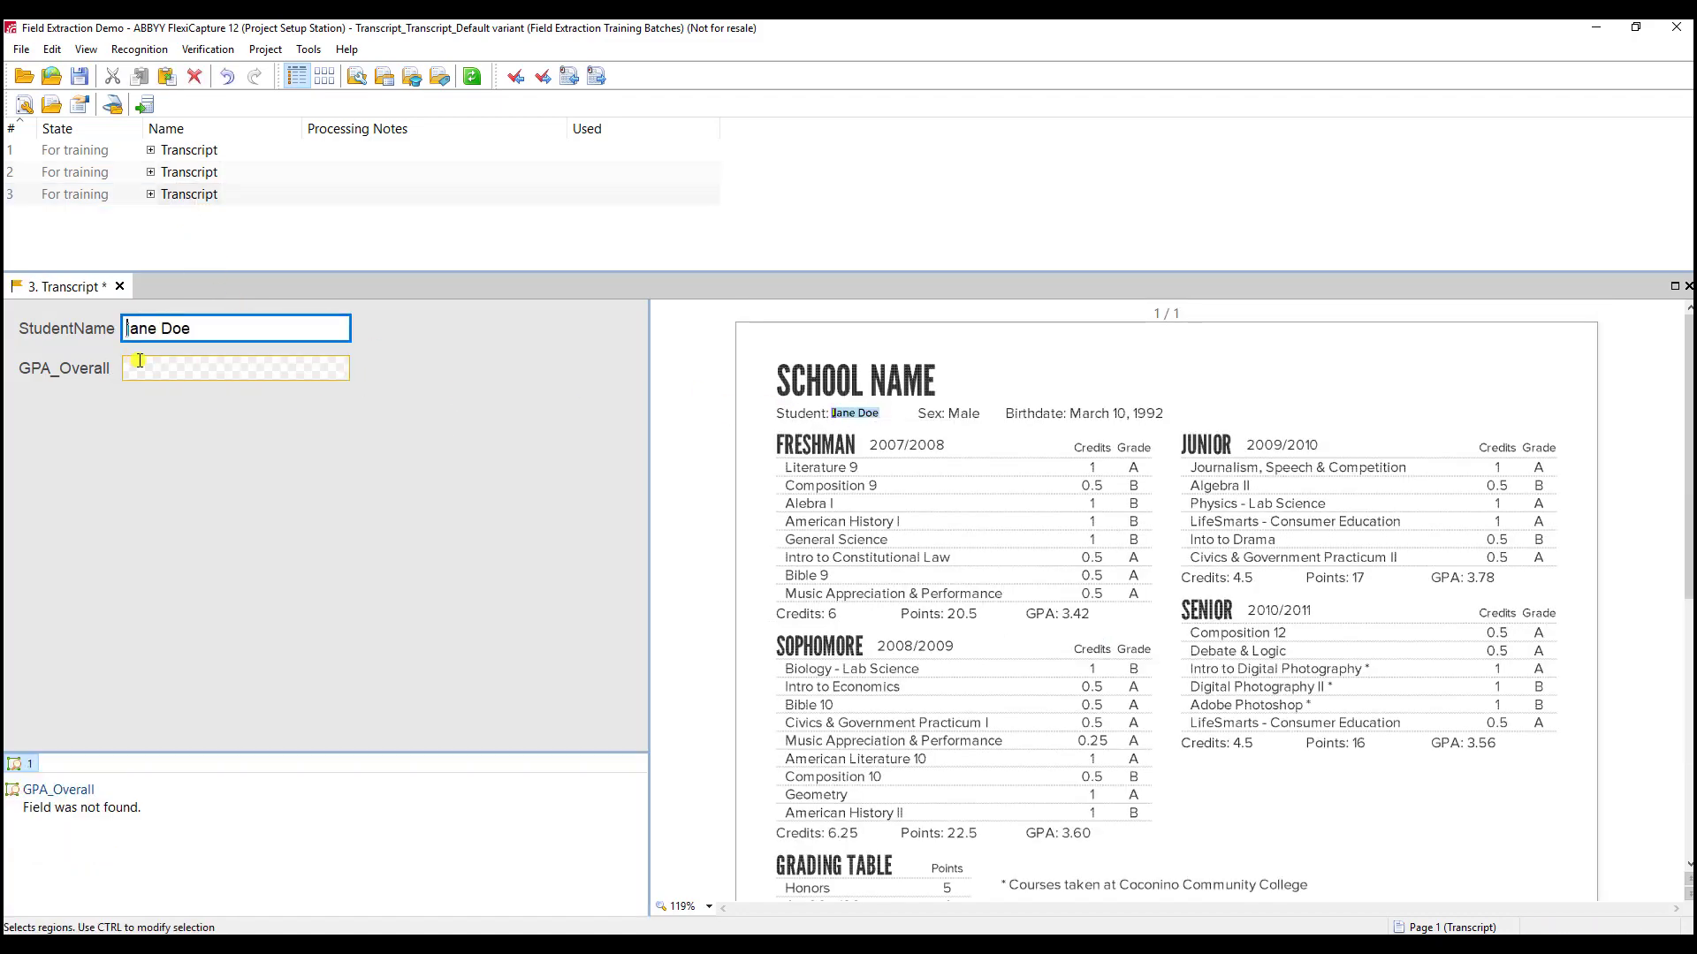
scroll(934, 500, "down", 5)
left_click_drag(1090, 431, 1108, 442)
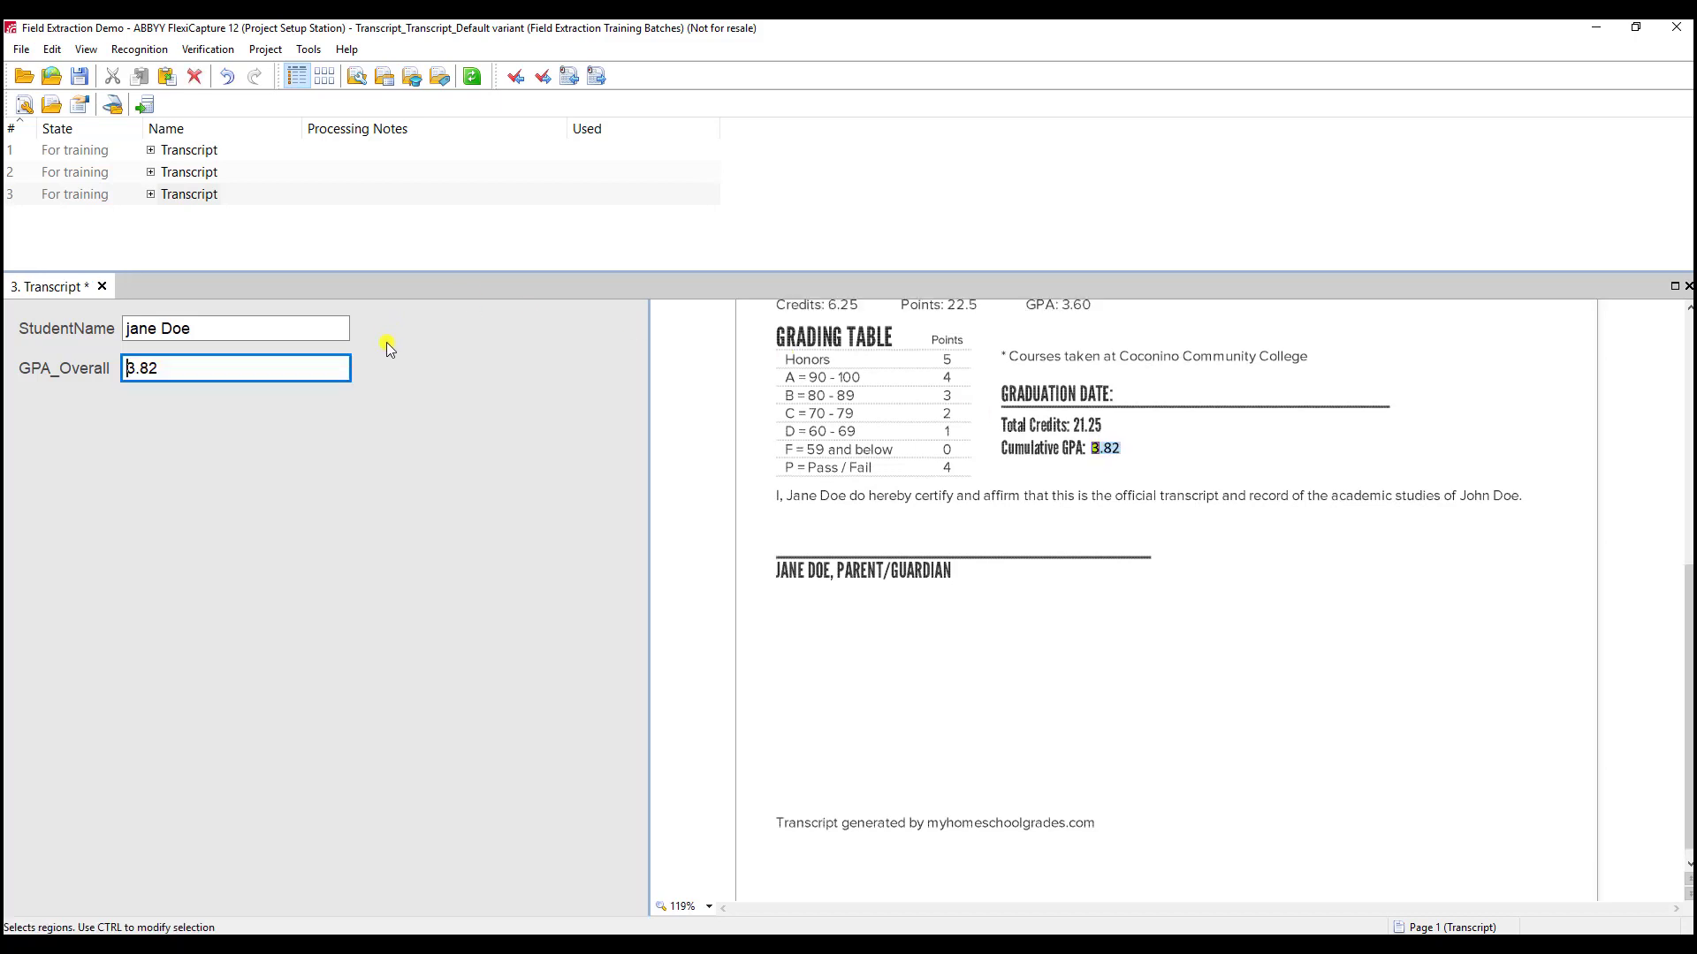
- Run field training on the three labelled transcripts, saving the pending document changes, and close the training report
left_click(272, 50)
mouse_move(327, 116)
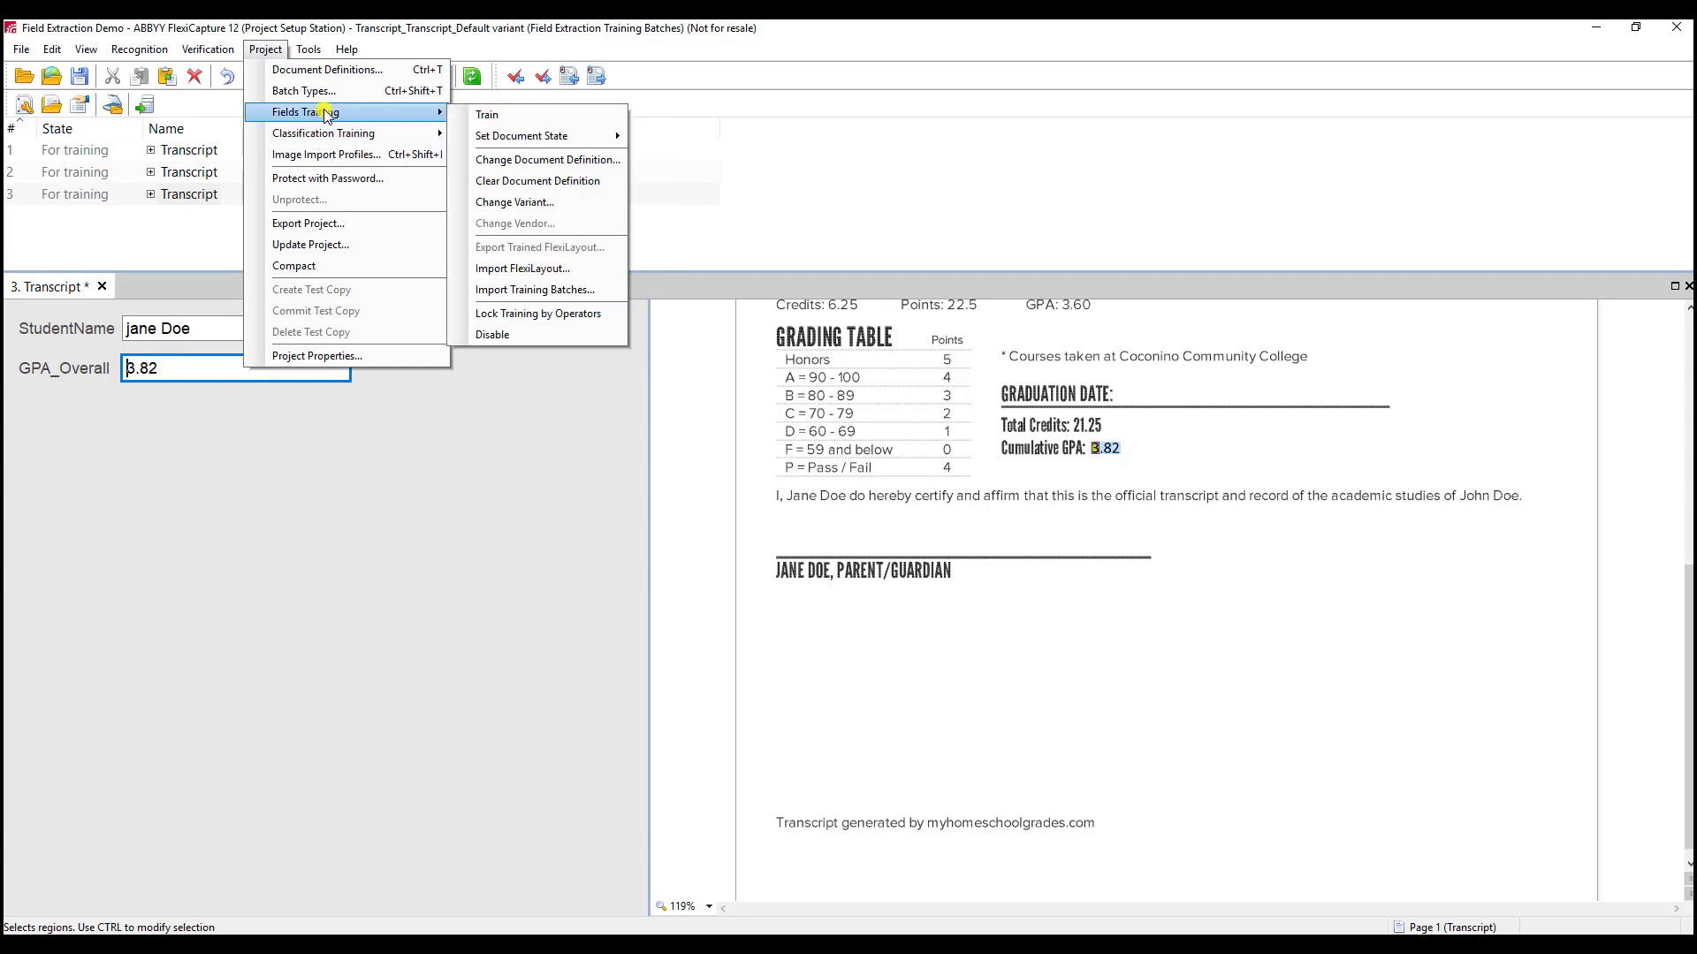
left_click(519, 117)
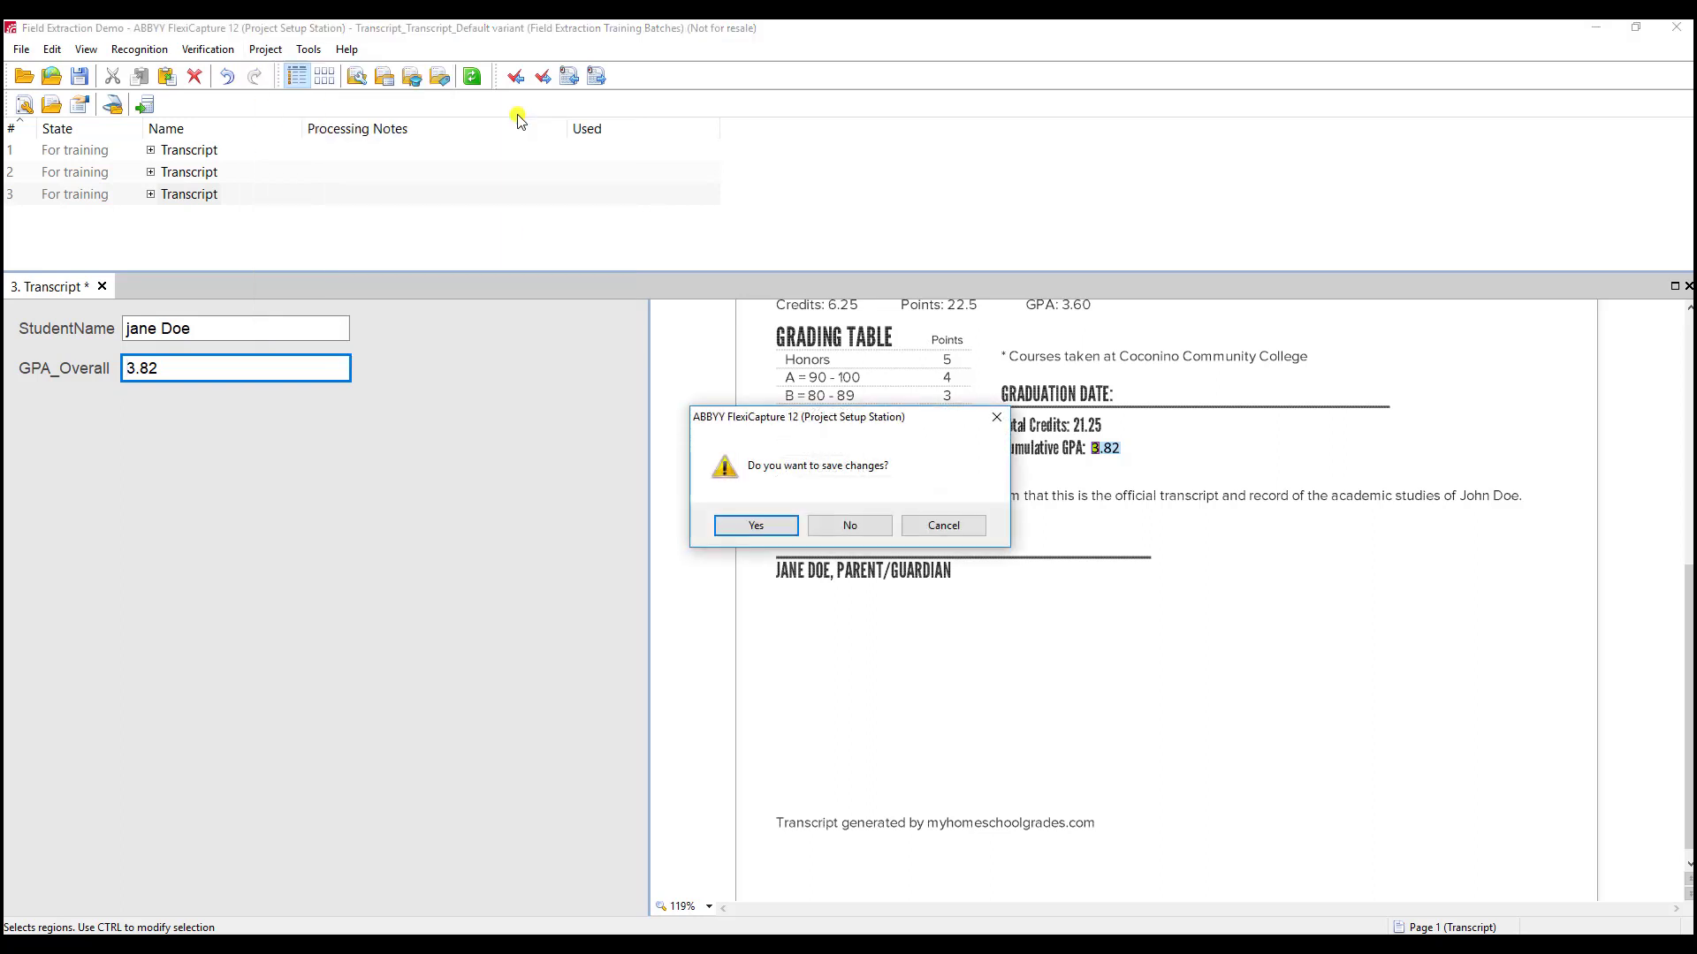
left_click(785, 523)
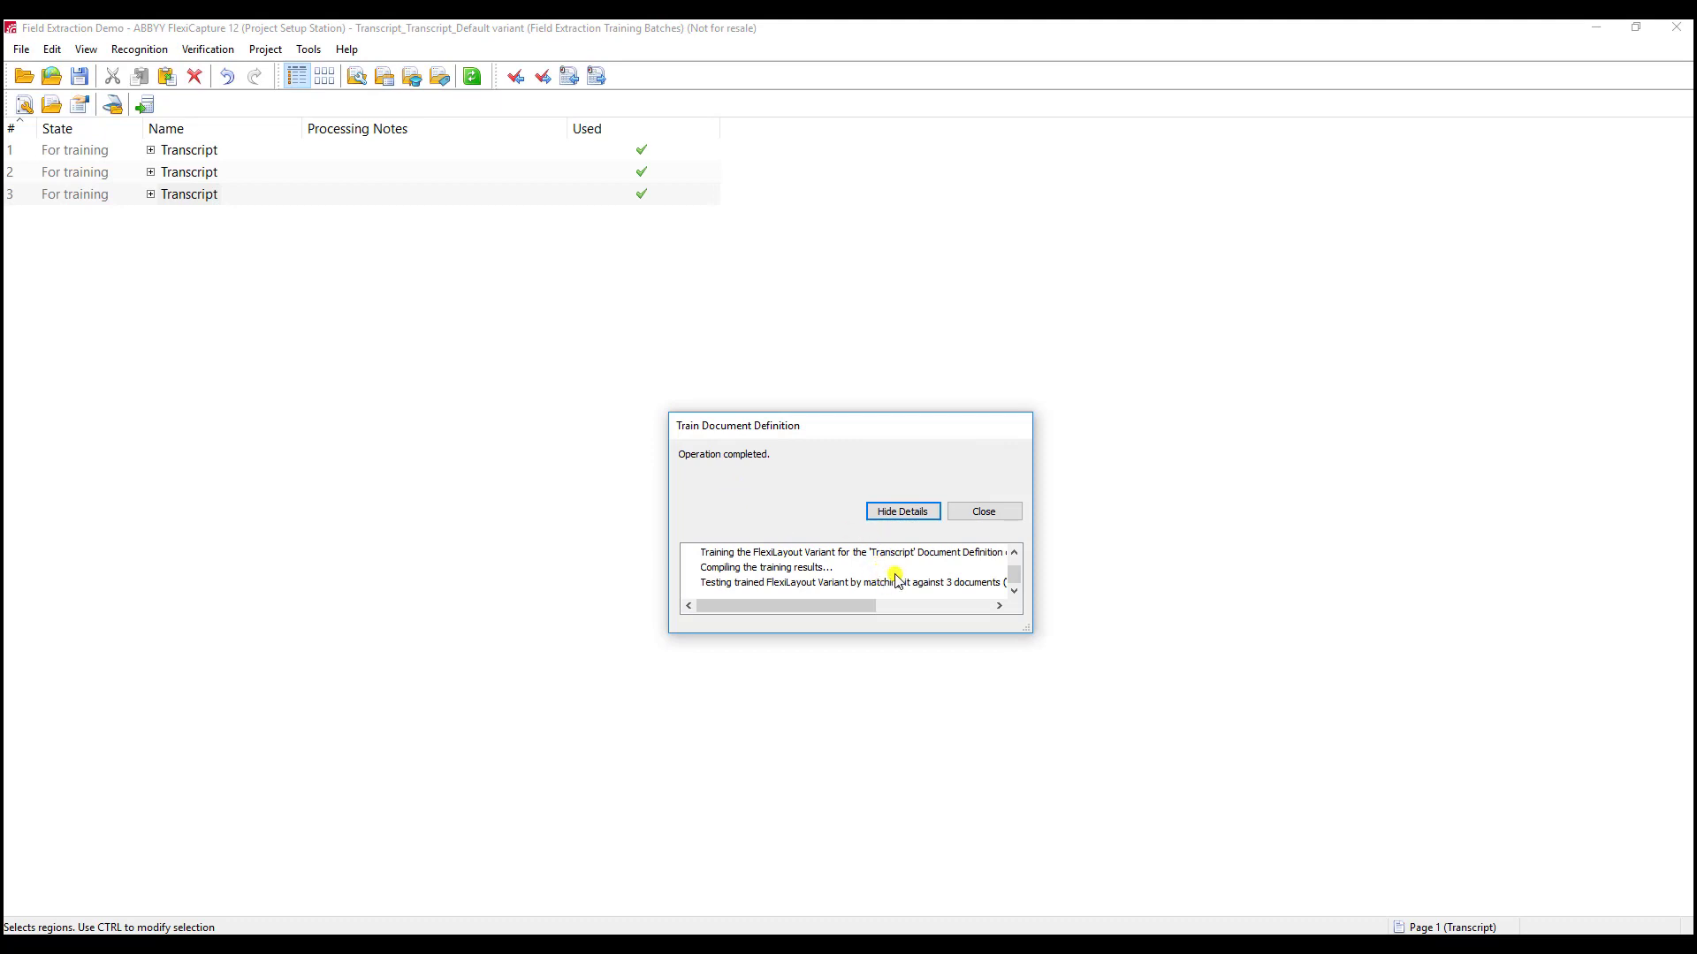
left_click(975, 511)
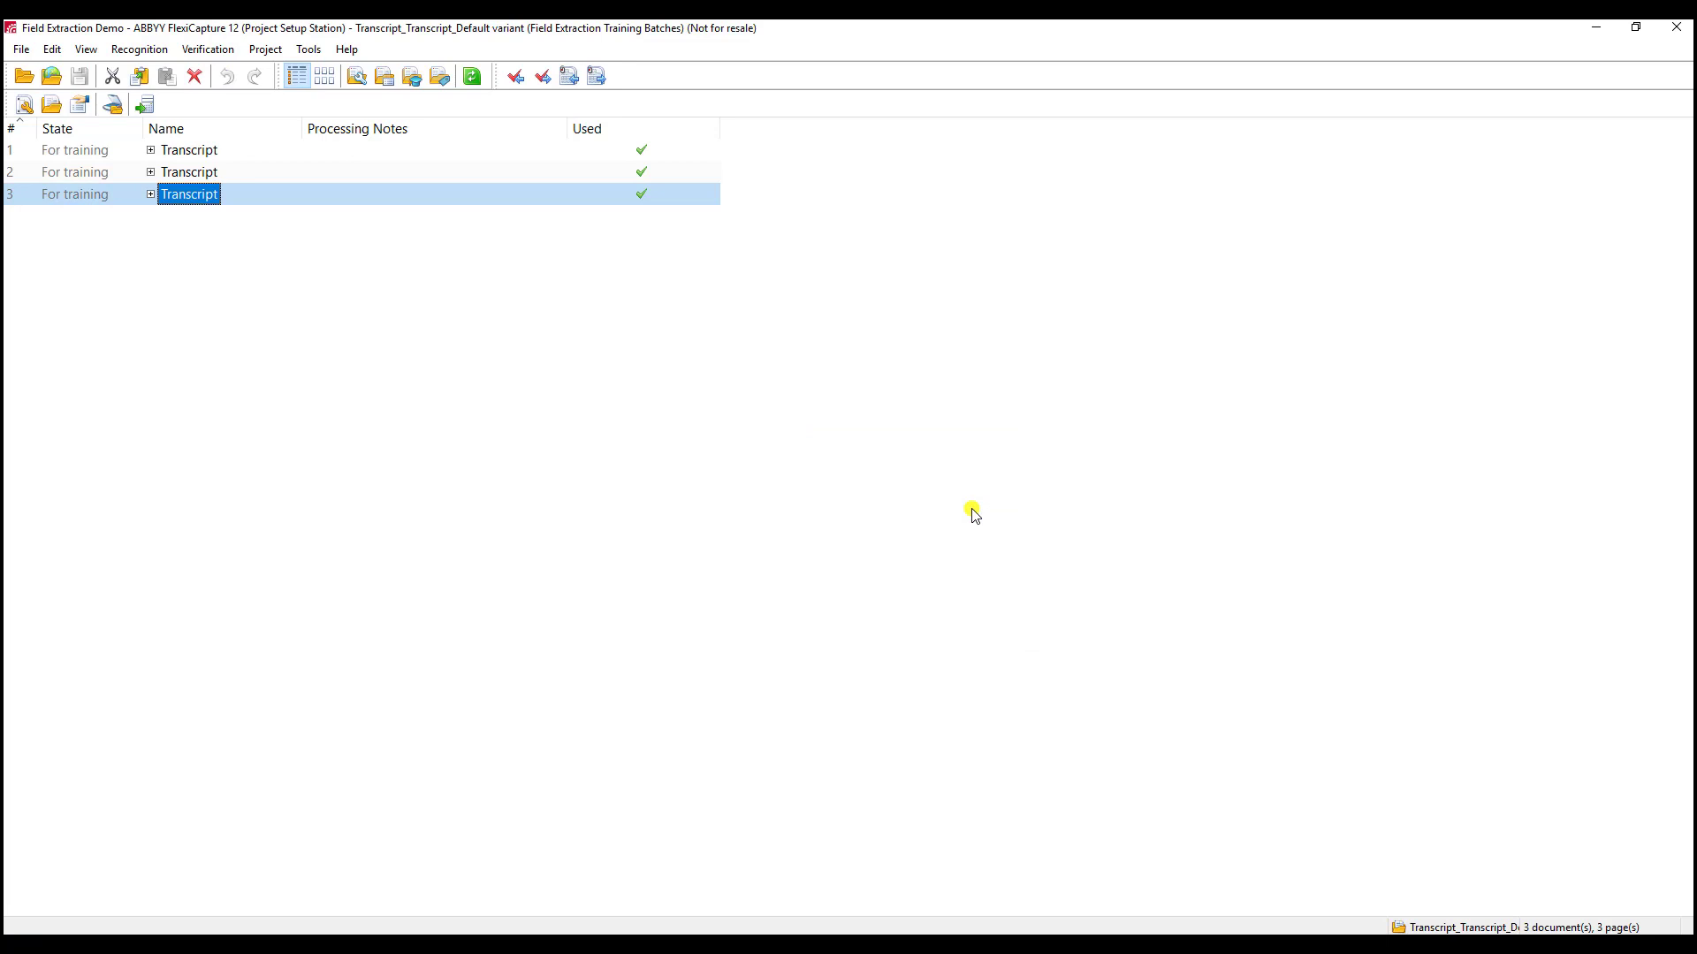
- Switch to the working batches and create a new batch of the Default type
left_click(85, 49)
left_click(107, 92)
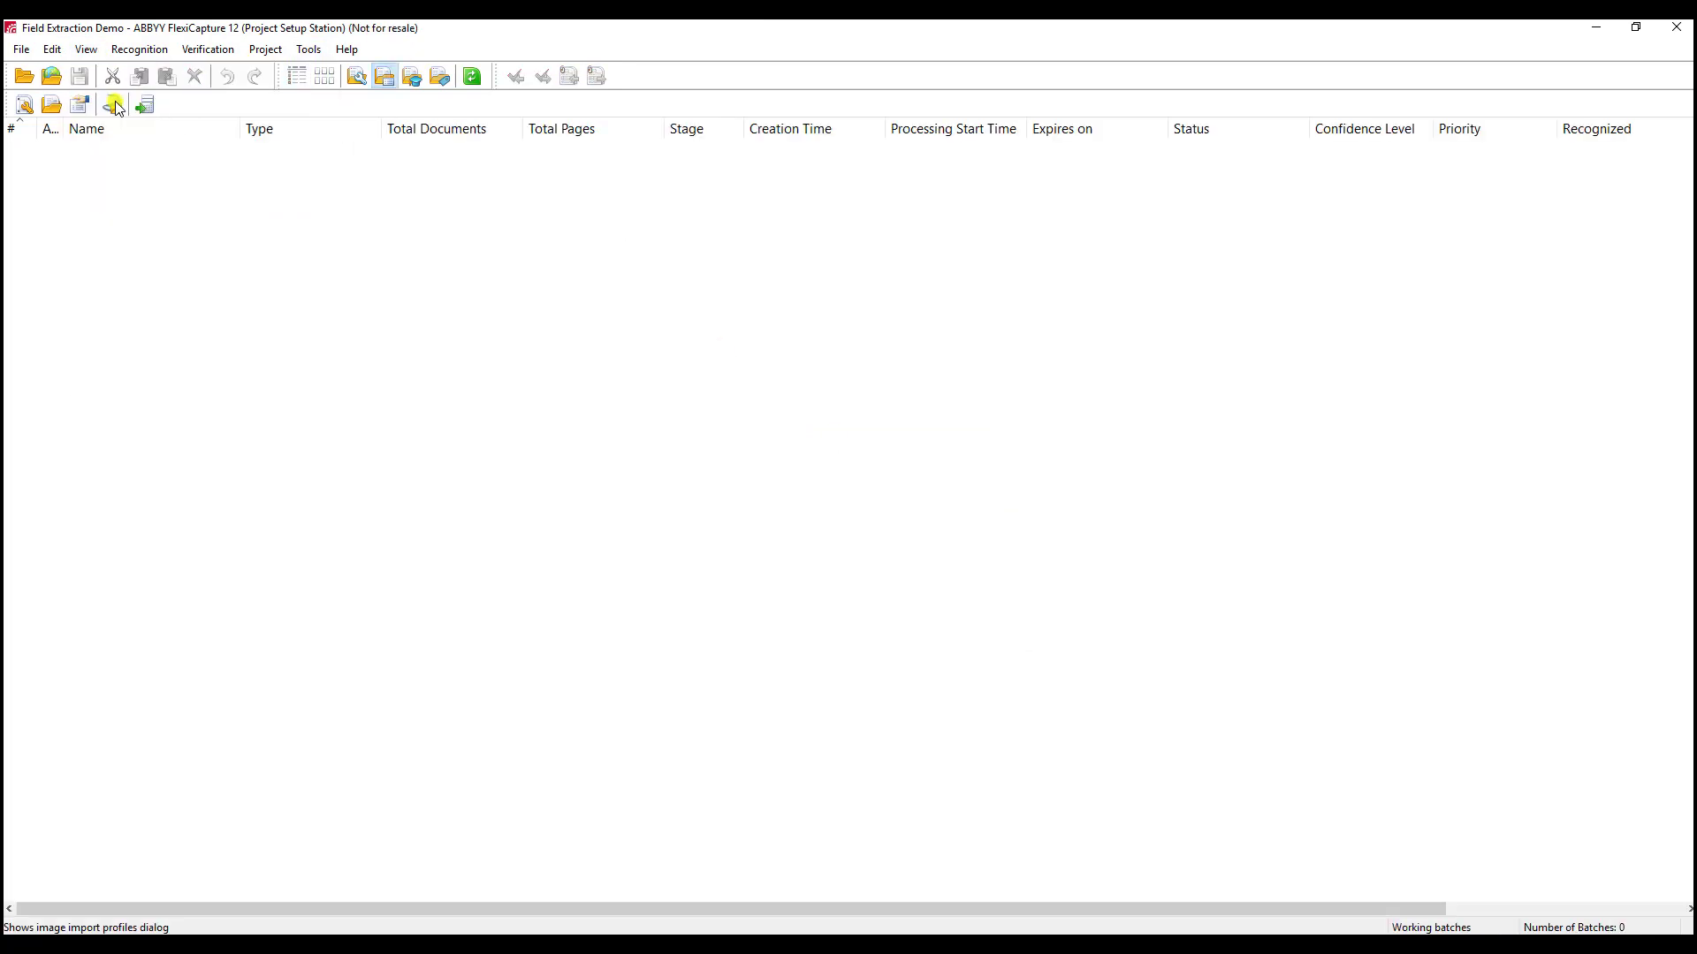
right_click(241, 286)
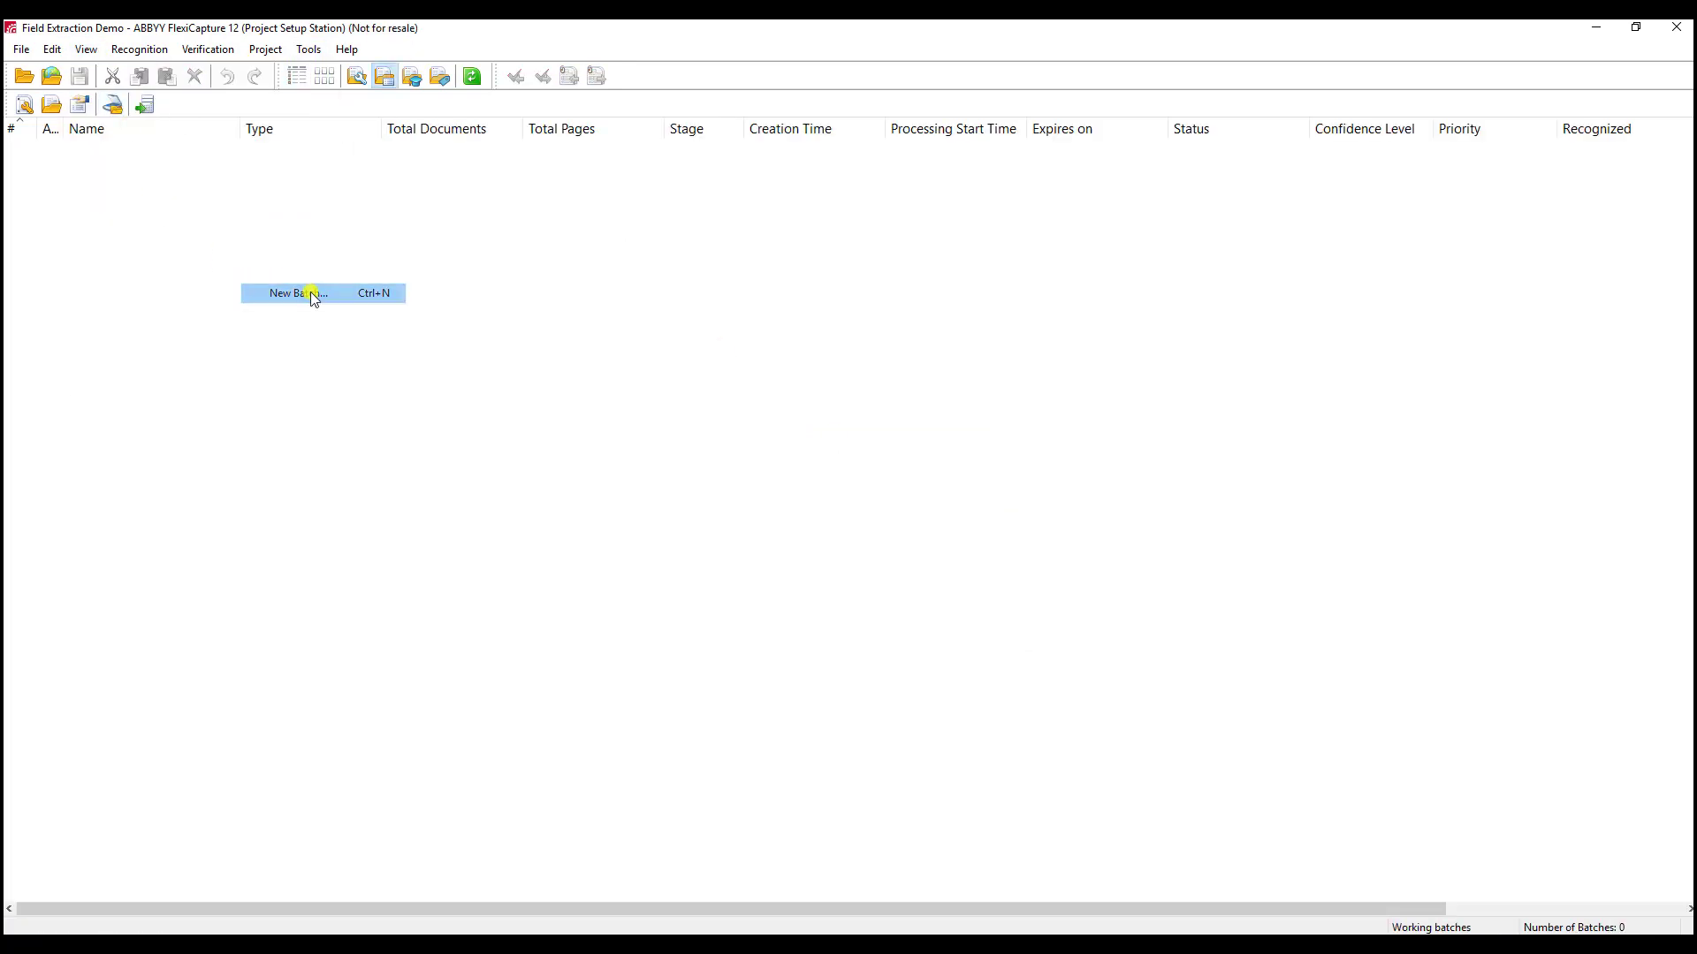
left_click(311, 292)
- Load transcript1.tif, transcript1a.tif and transcript1b.tif into the new working batch, processing them in background mode
right_click(119, 152)
left_click(230, 193)
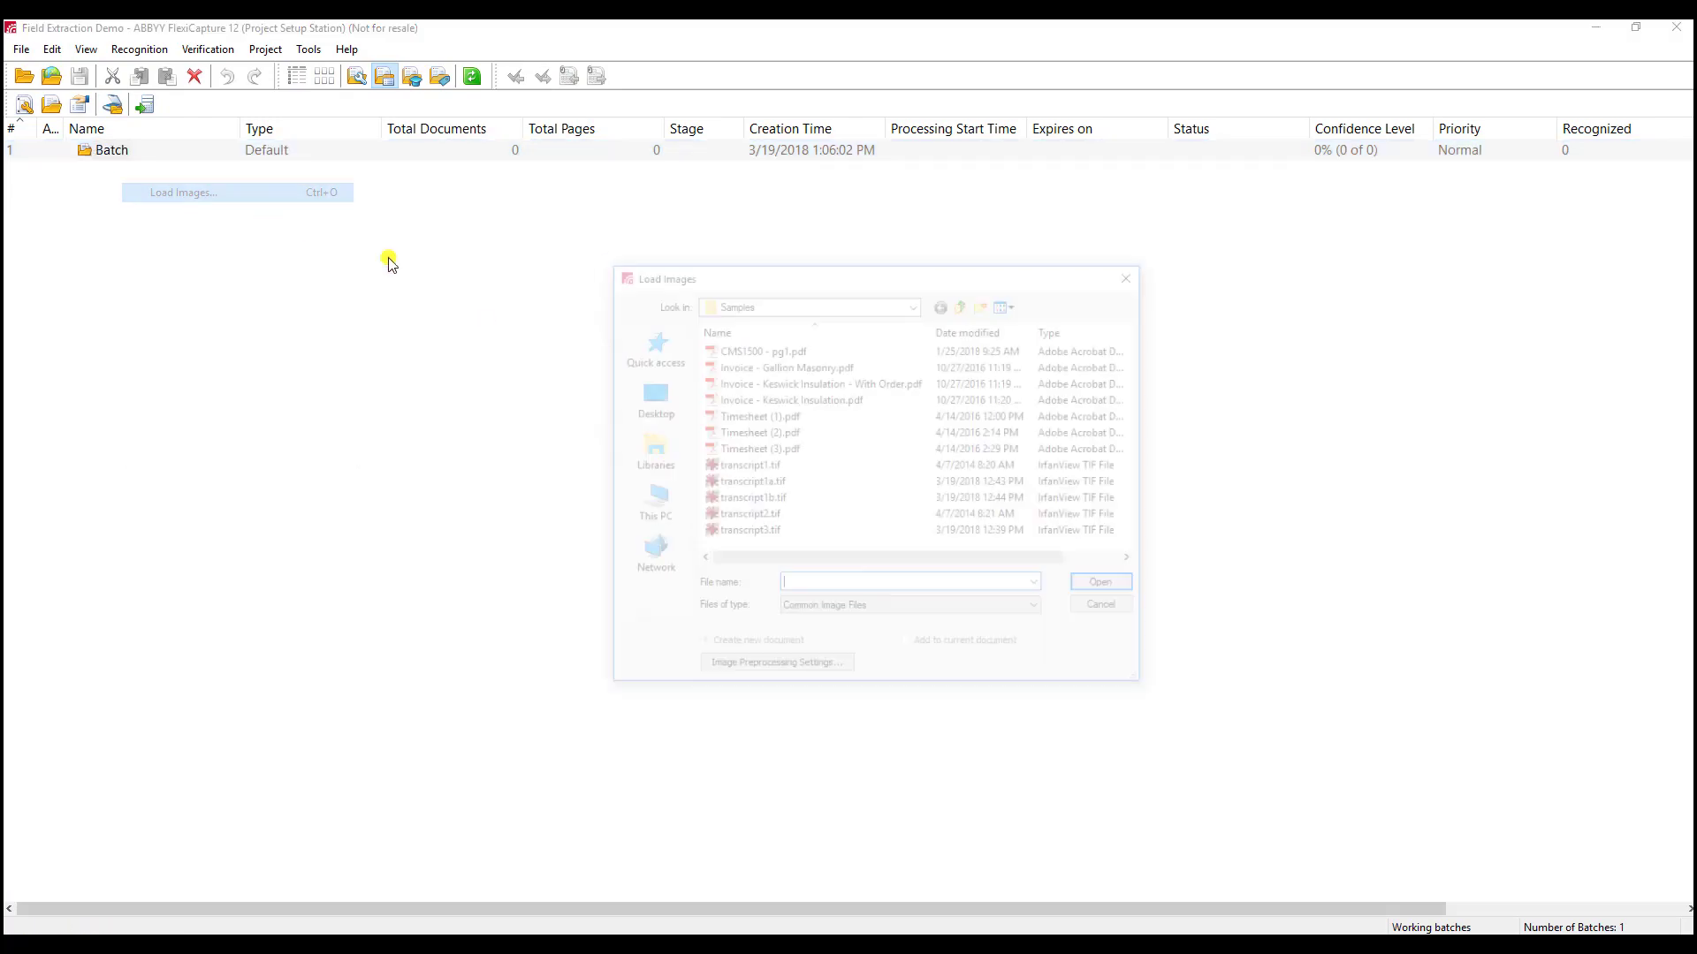
left_click(771, 466)
left_click(854, 500, "shift")
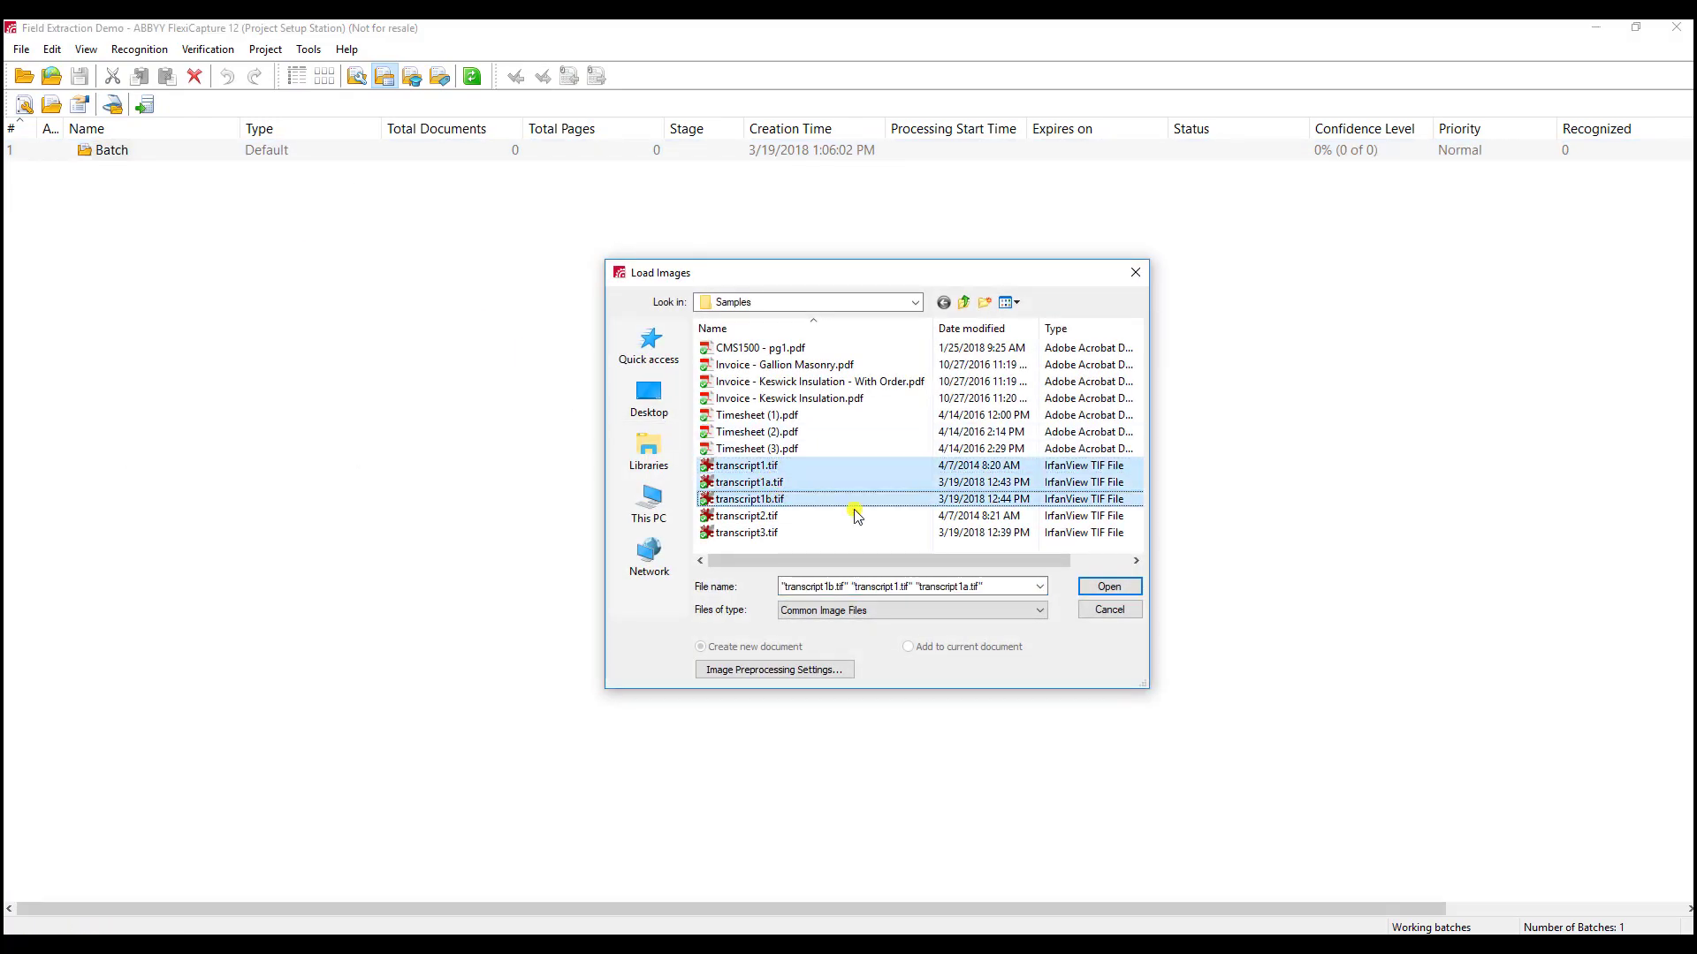
left_click(1120, 585)
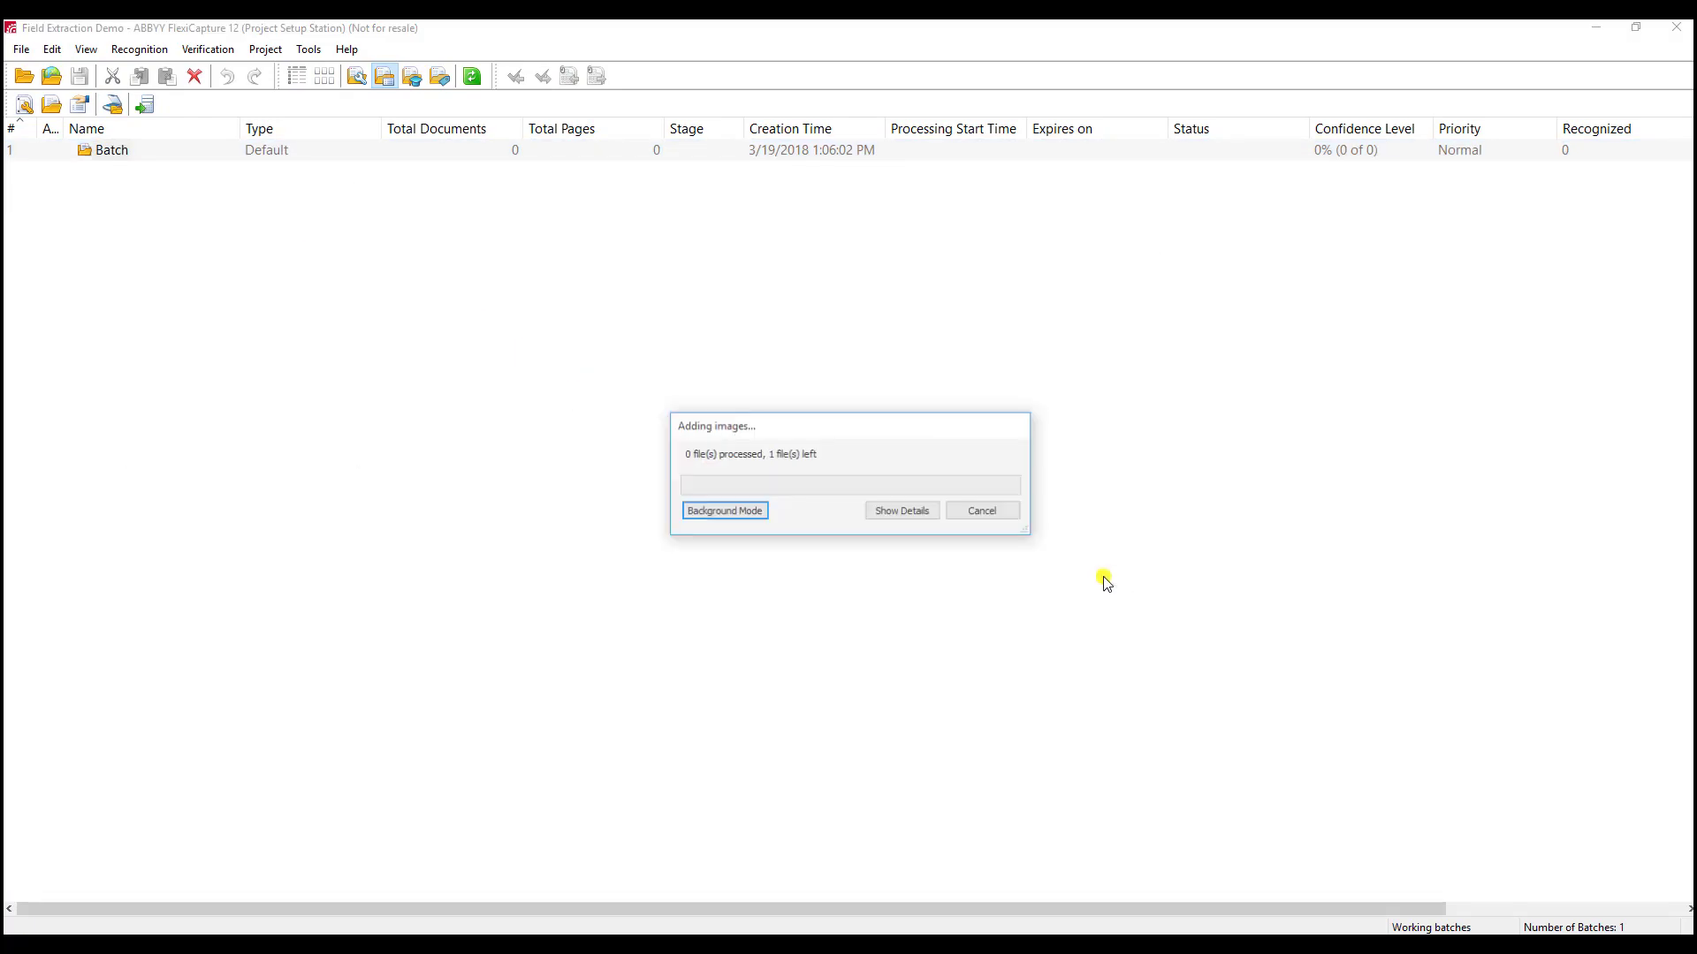
left_click(713, 510)
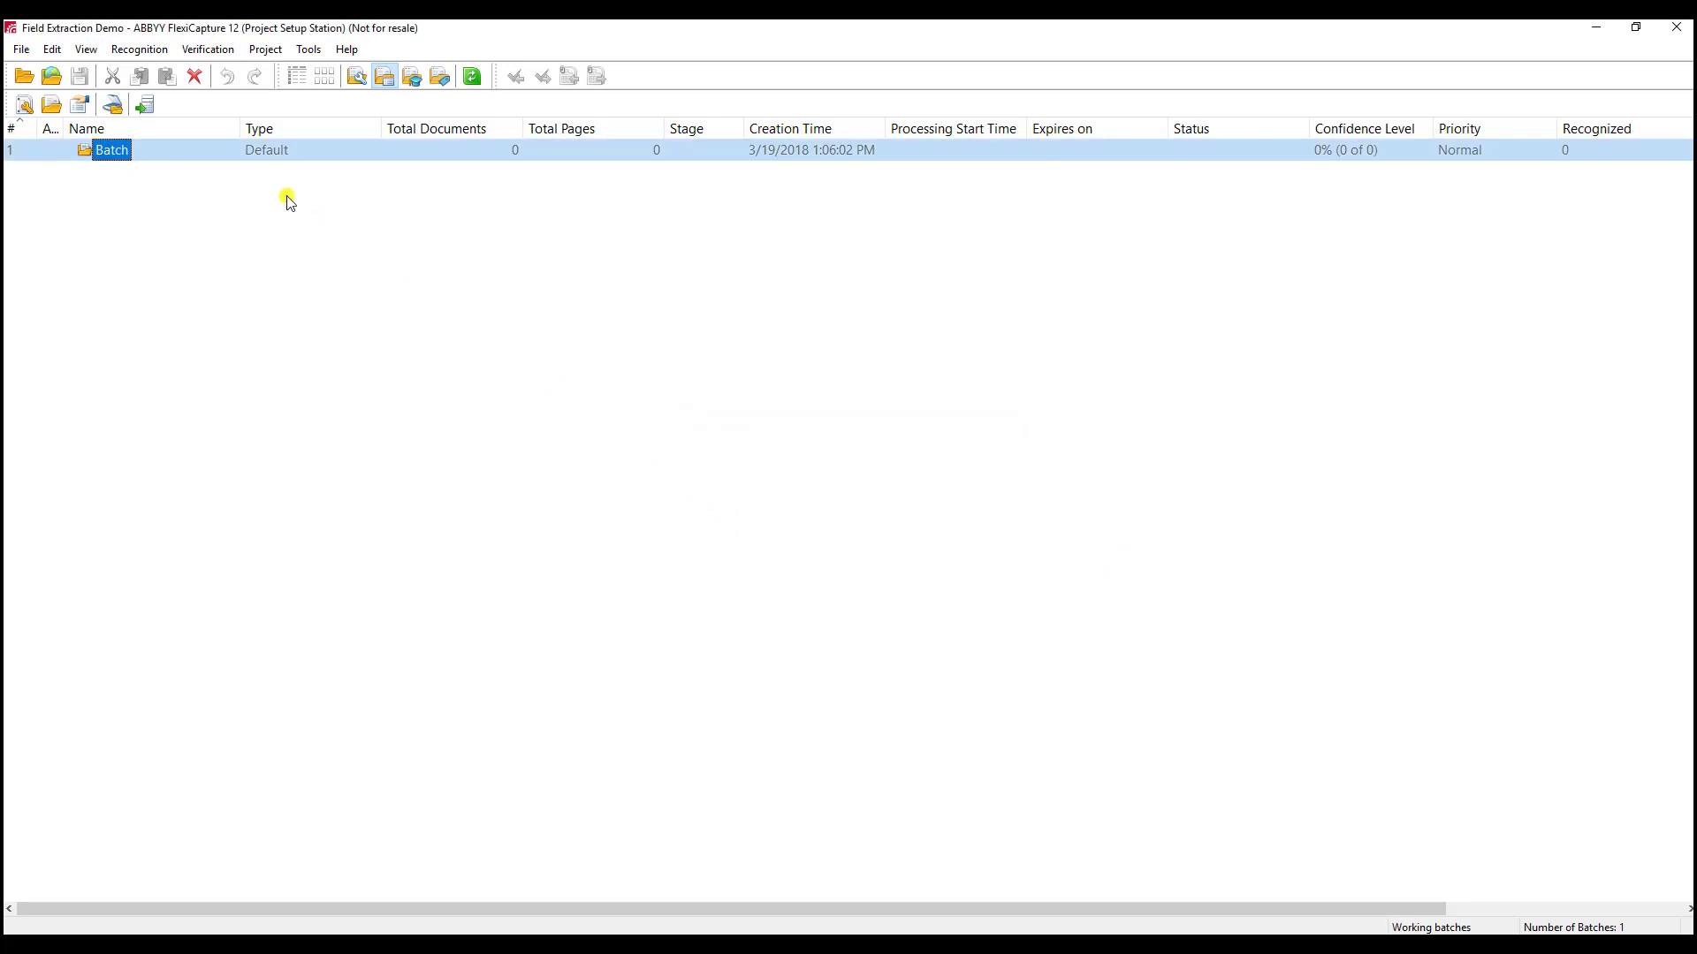
- Open the working batch and check the extracted StudentName and GPA_Overall fields against the image of each of the three transcripts
double_click(111, 152)
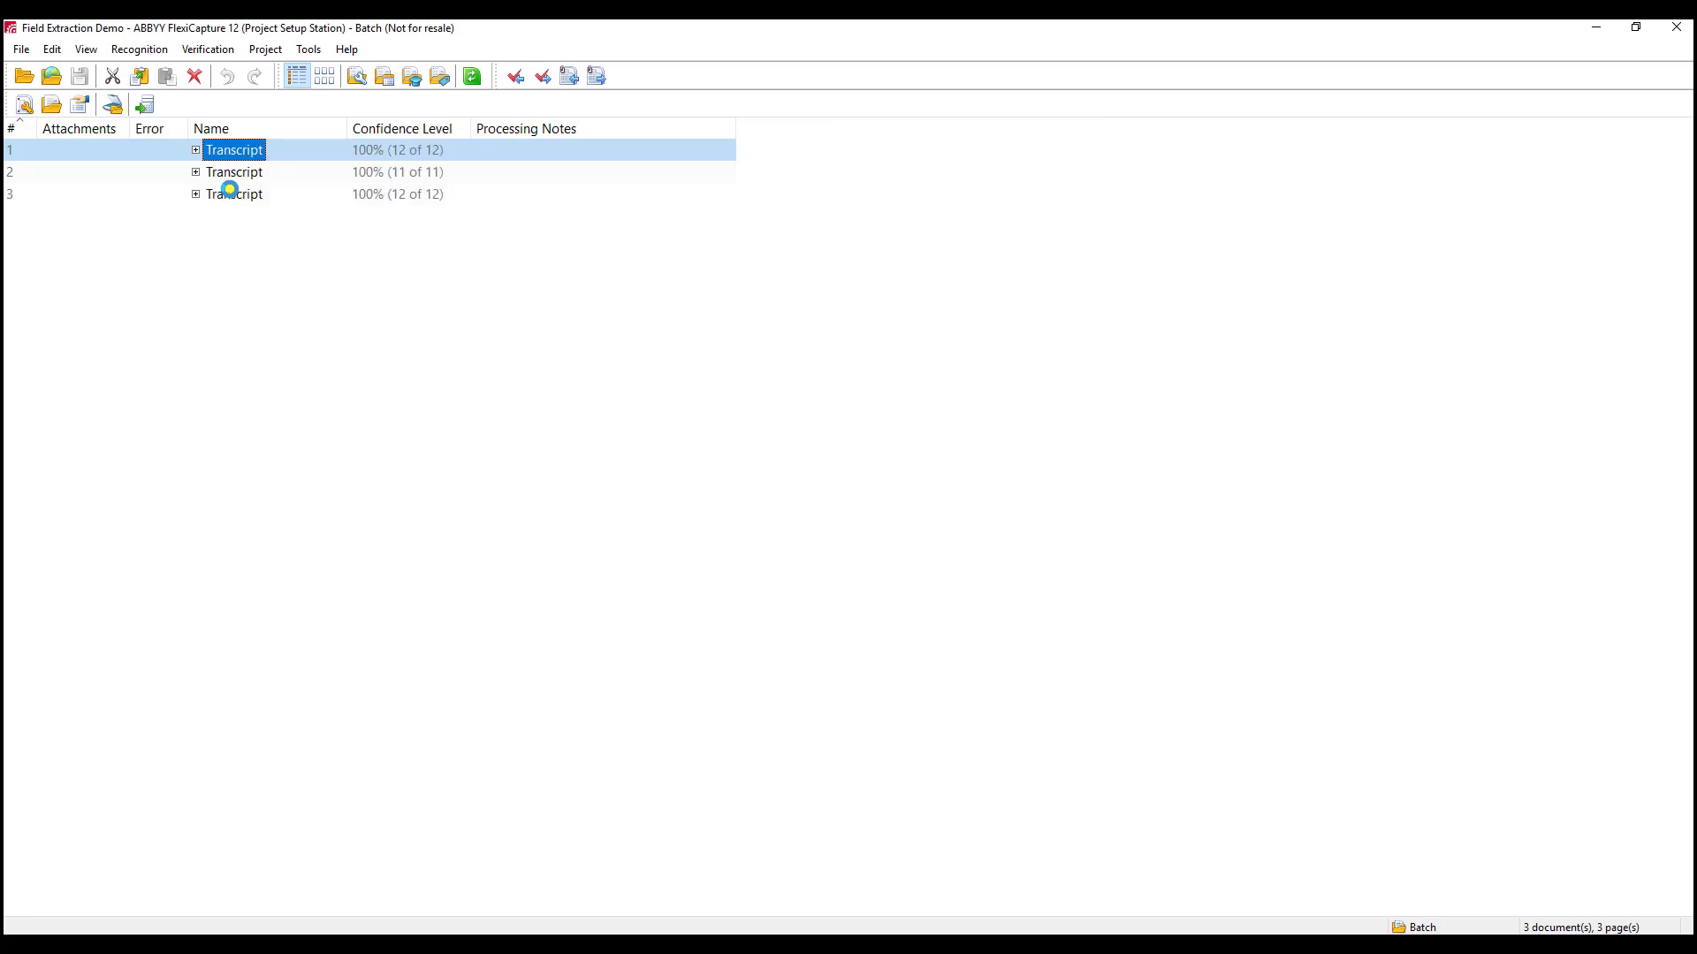
double_click(232, 149)
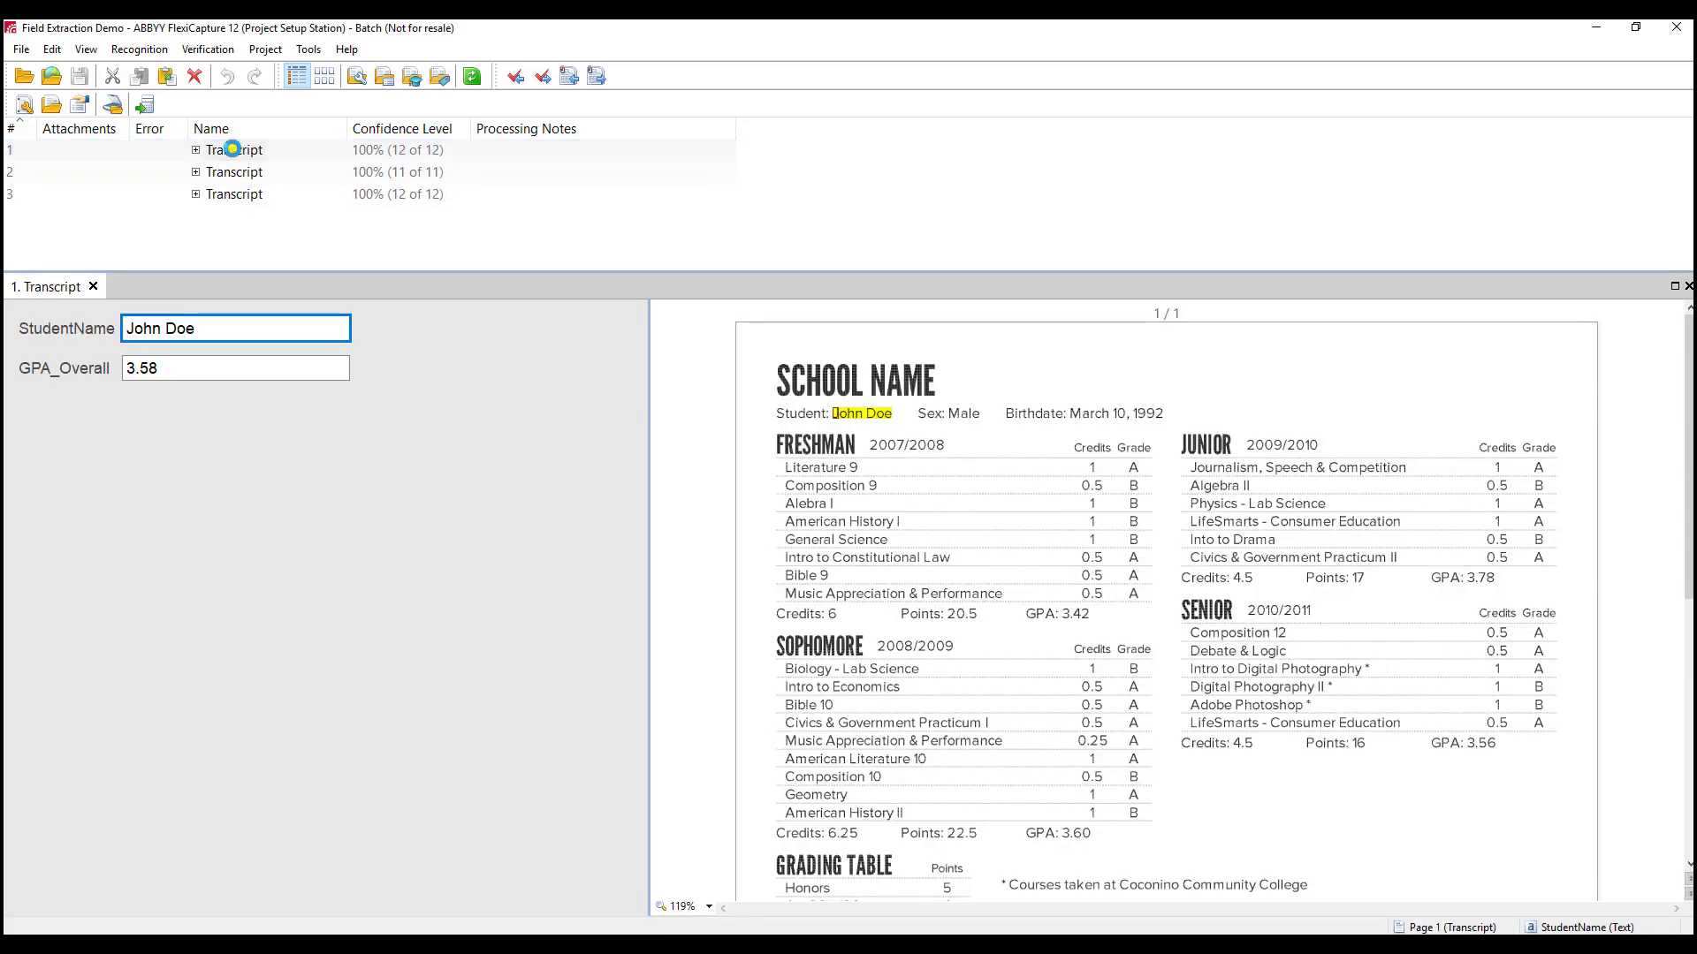
left_click(274, 331)
left_click(273, 371)
left_click(291, 329)
double_click(255, 172)
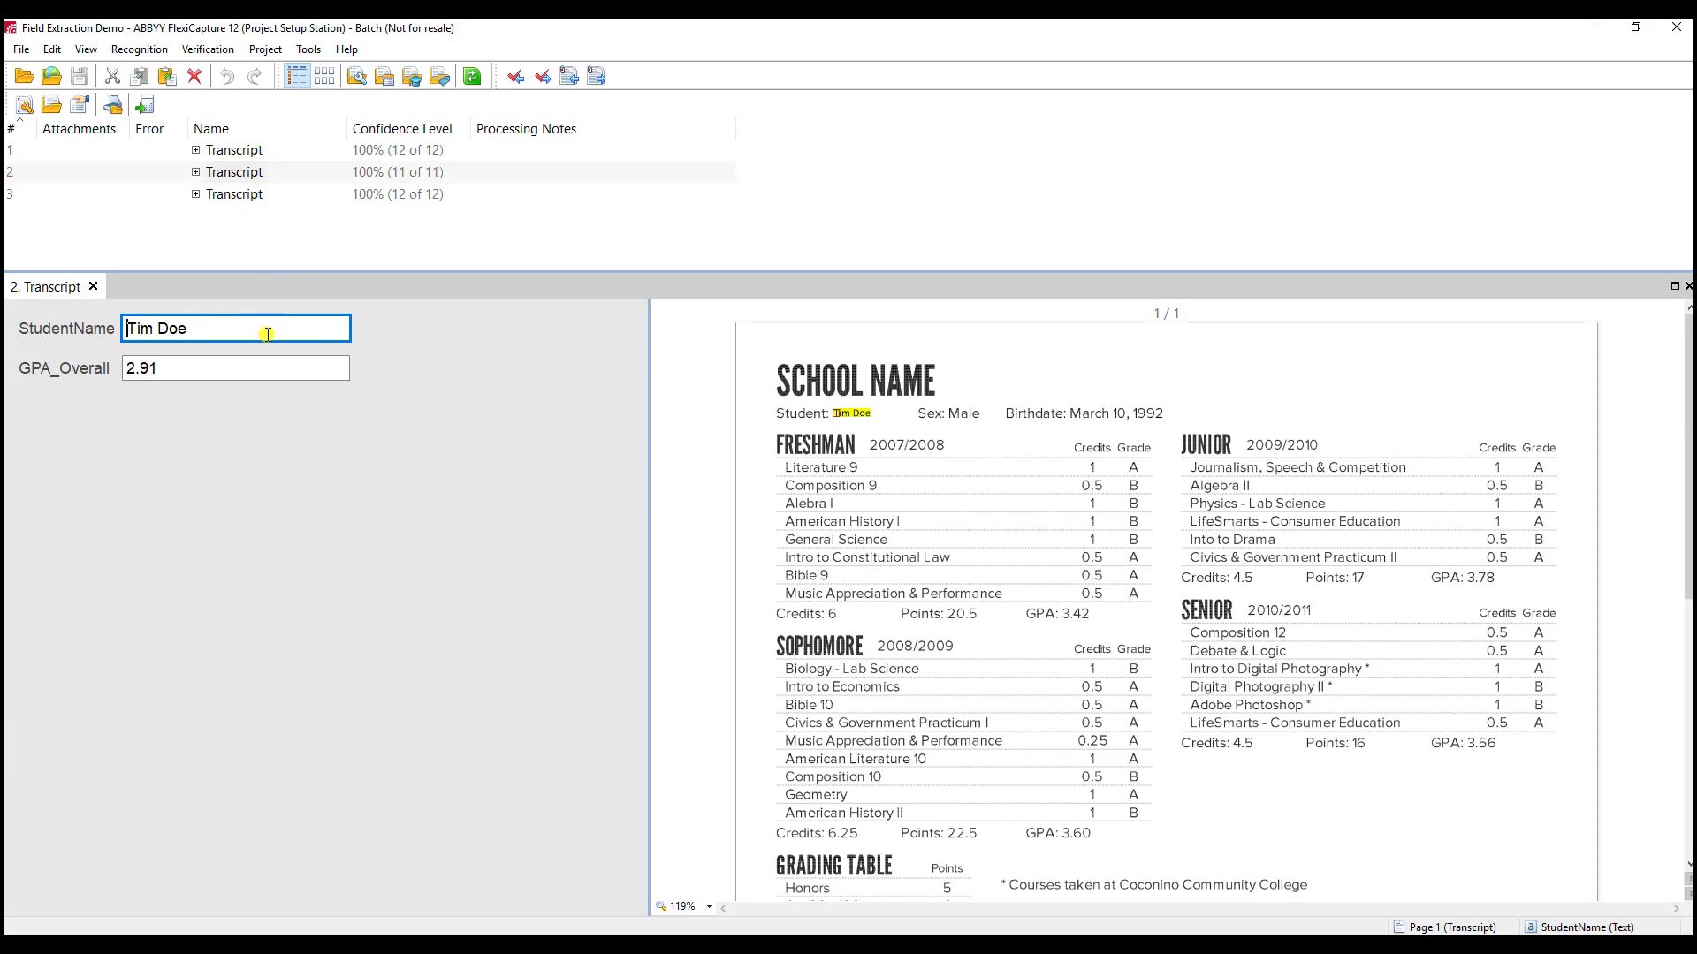
left_click(267, 368)
left_click(275, 329)
double_click(240, 193)
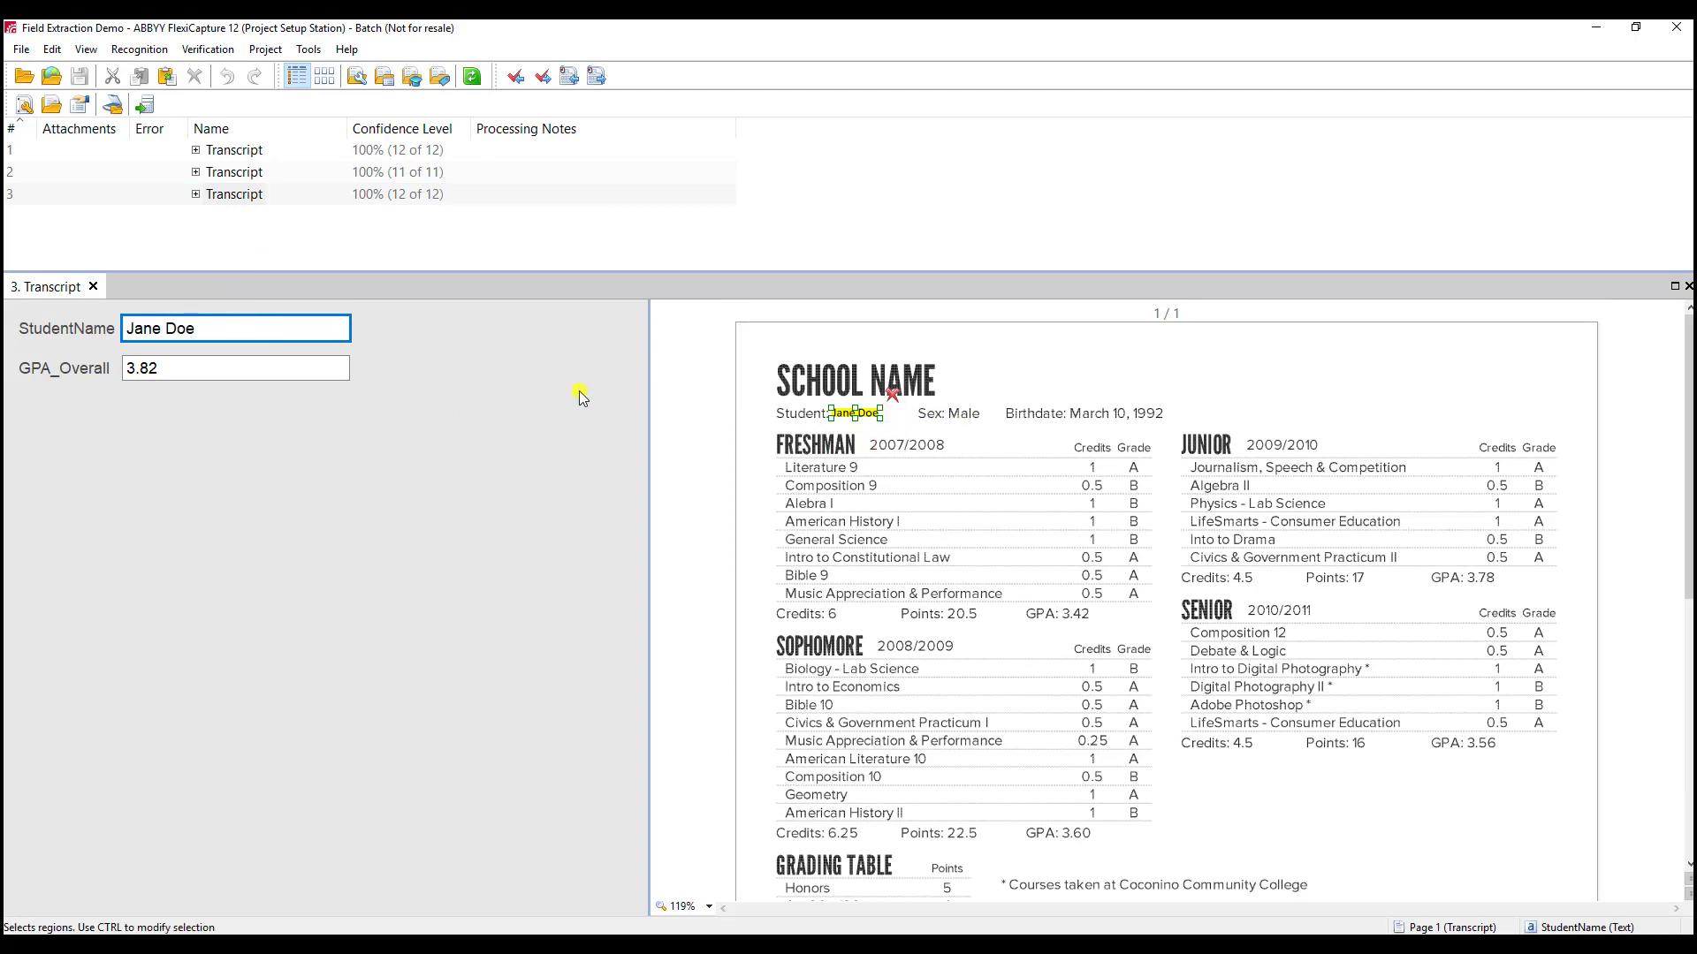
left_click(308, 372)
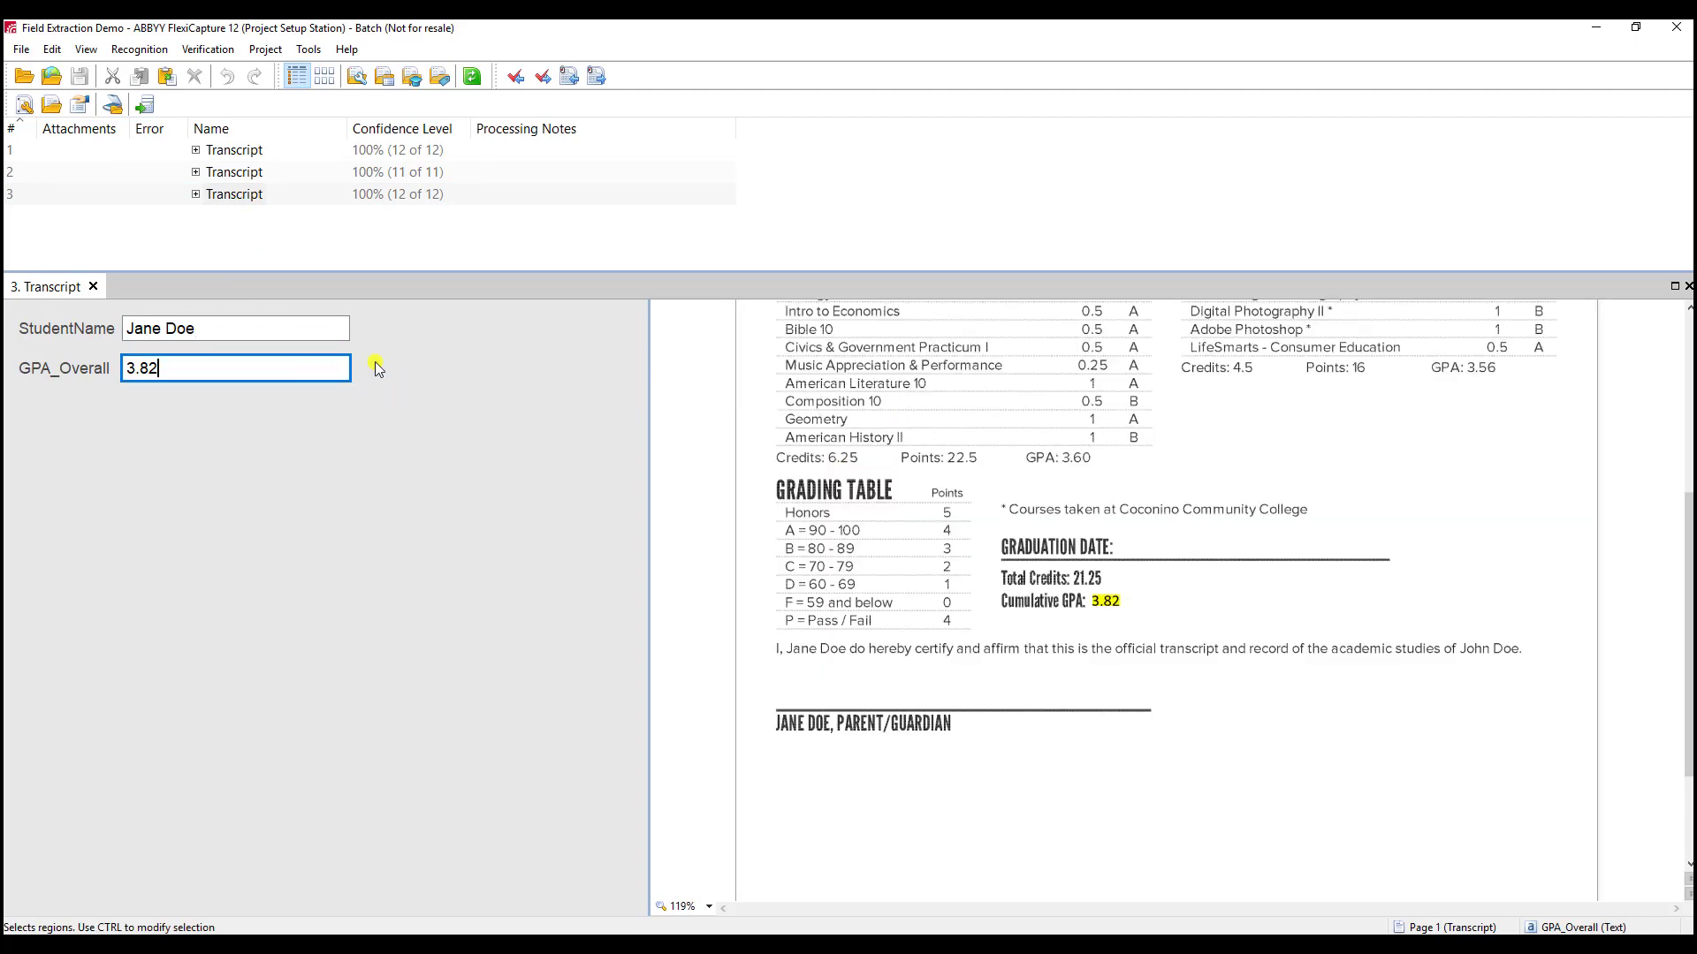